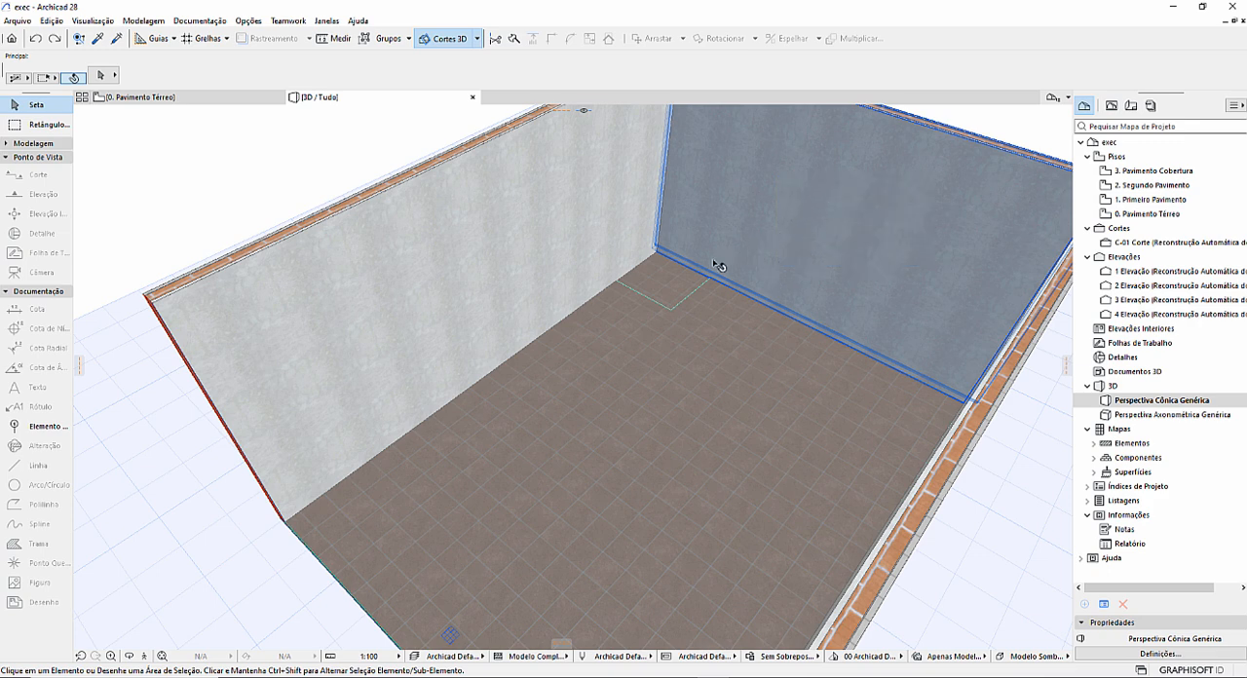
Examine the lowered tile area in the room's corner in the 3D view and return to the ground floor plan.
{"action": "left_click_drag", "start_coordinate": [719, 264], "coordinate": [718, 323]}
{"action": "scroll", "coordinate": [717, 323], "scroll_direction": "up", "scroll_amount": 3}
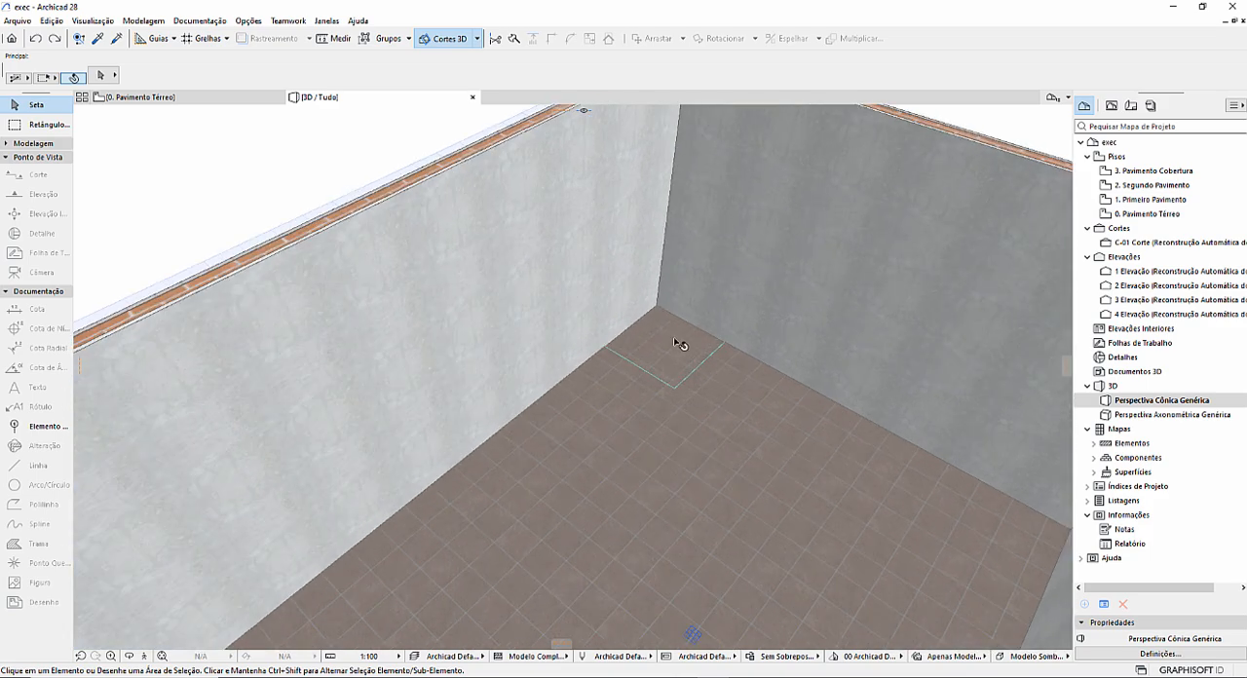
{"action": "left_click_drag", "start_coordinate": [769, 397], "coordinate": [602, 419]}
{"action": "scroll", "coordinate": [621, 417], "scroll_direction": "up", "scroll_amount": 4}
{"action": "scroll", "coordinate": [621, 417], "scroll_direction": "down", "scroll_amount": 4}
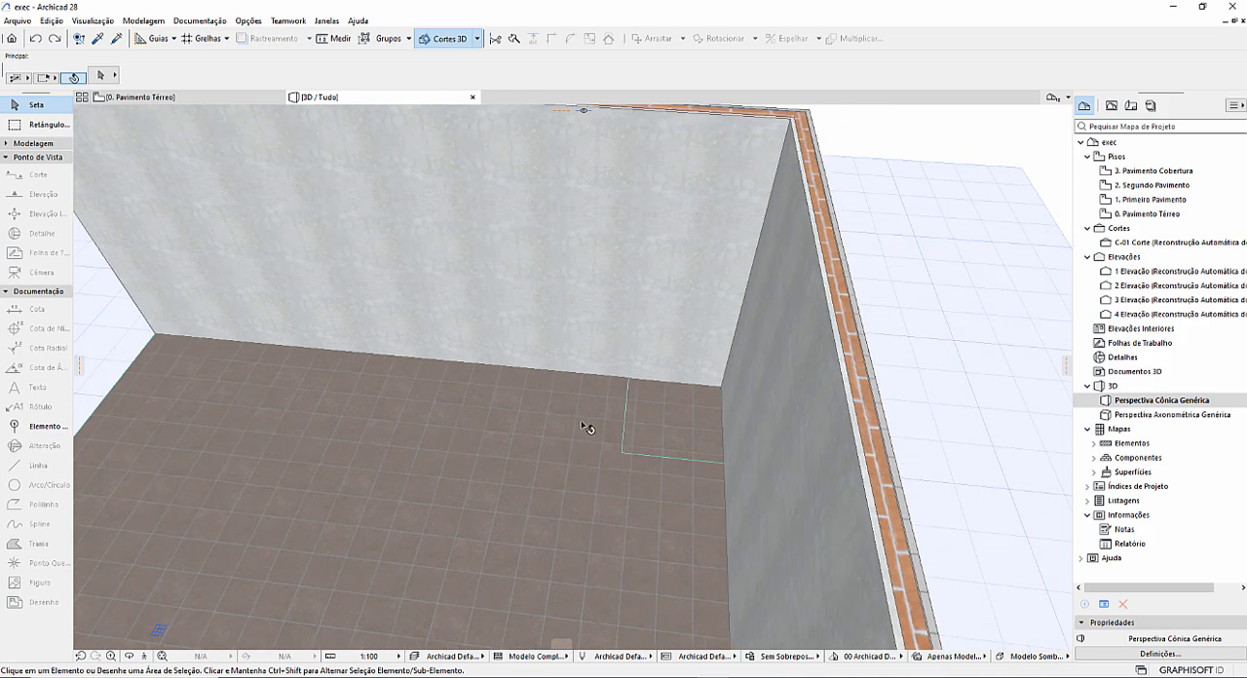
{"action": "middle_click_drag", "start_coordinate": [588, 427], "coordinate": [665, 403]}
{"action": "scroll", "coordinate": [669, 410], "scroll_direction": "down", "scroll_amount": 4}
{"action": "middle_click_drag", "start_coordinate": [611, 439], "coordinate": [706, 412], "text": "shift"}
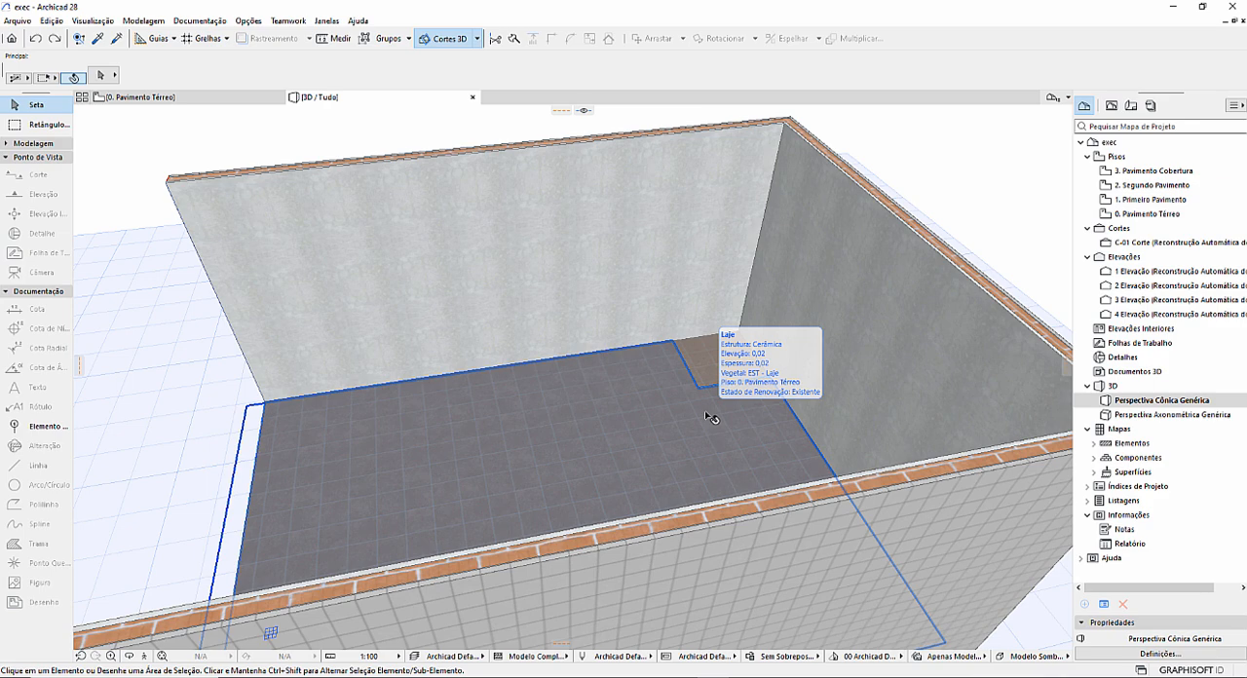
{"action": "scroll", "coordinate": [696, 310], "scroll_direction": "down", "scroll_amount": 2}
{"action": "scroll", "coordinate": [690, 323], "scroll_direction": "up", "scroll_amount": 5}
{"action": "scroll", "coordinate": [711, 371], "scroll_direction": "up", "scroll_amount": 1}
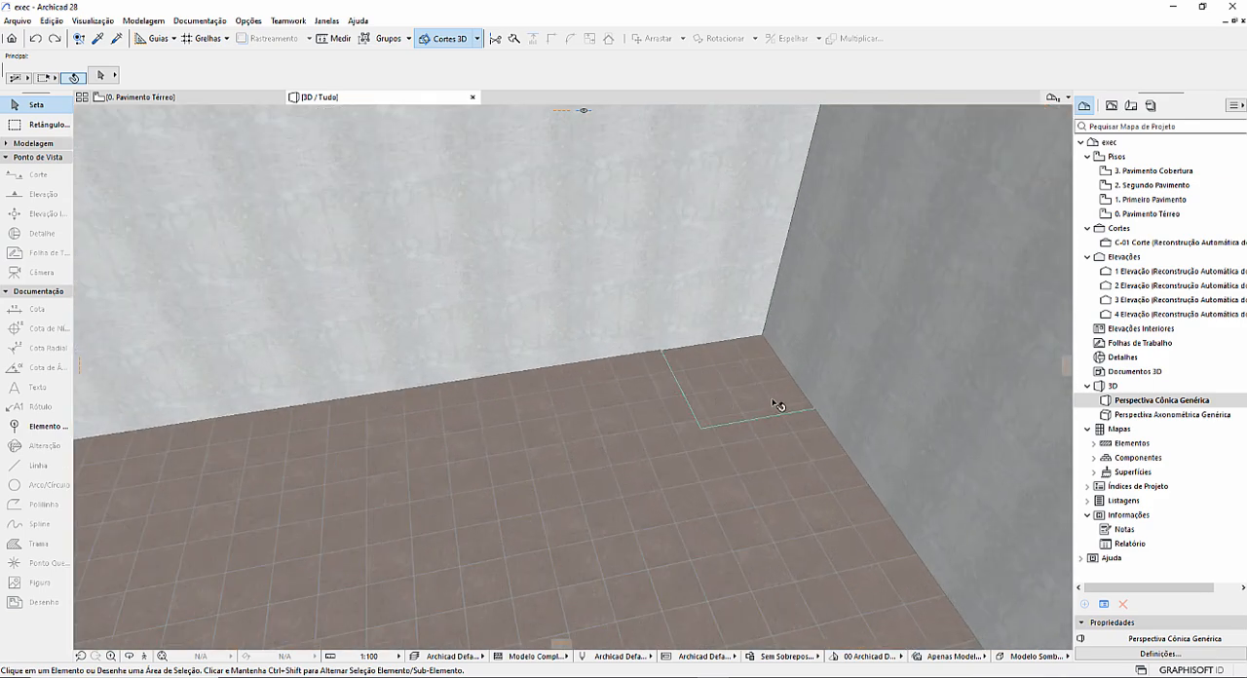
{"action": "middle_click_drag", "start_coordinate": [778, 402], "coordinate": [622, 362], "text": "shift"}
{"action": "scroll", "coordinate": [677, 425], "scroll_direction": "up", "scroll_amount": 2}
{"action": "scroll", "coordinate": [679, 430], "scroll_direction": "up", "scroll_amount": 4}
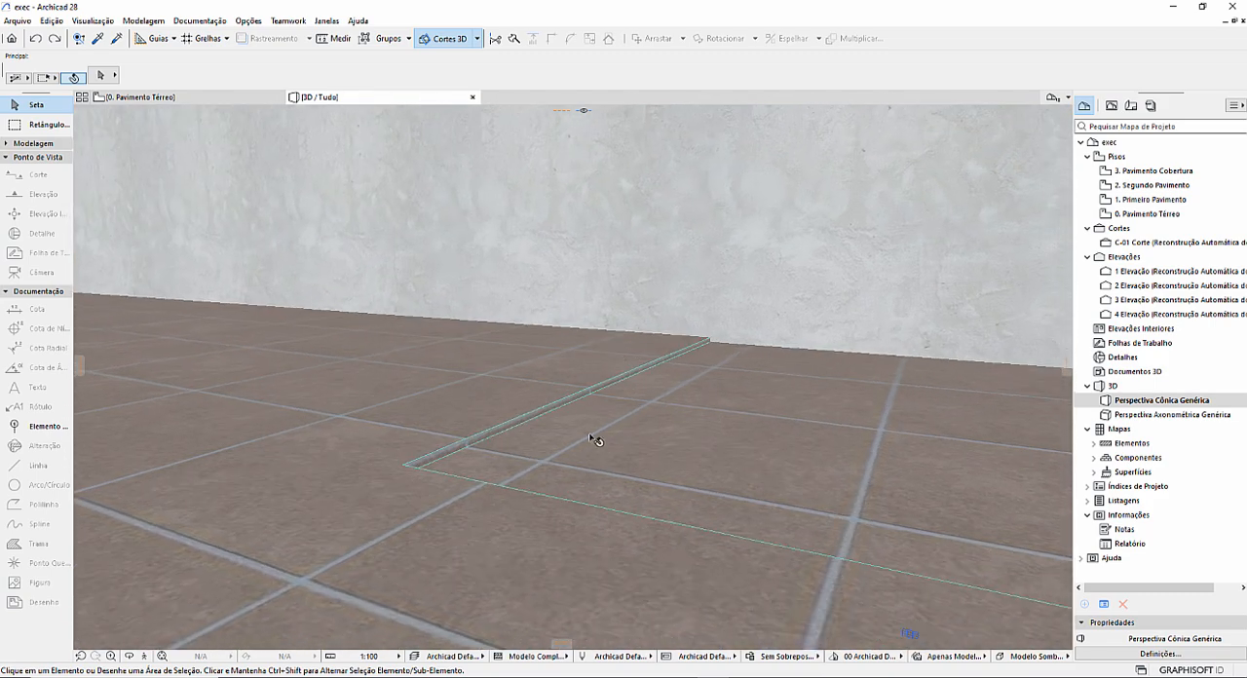
{"action": "scroll", "coordinate": [654, 447], "scroll_direction": "down", "scroll_amount": 2}
{"action": "scroll", "coordinate": [598, 426], "scroll_direction": "down", "scroll_amount": 3}
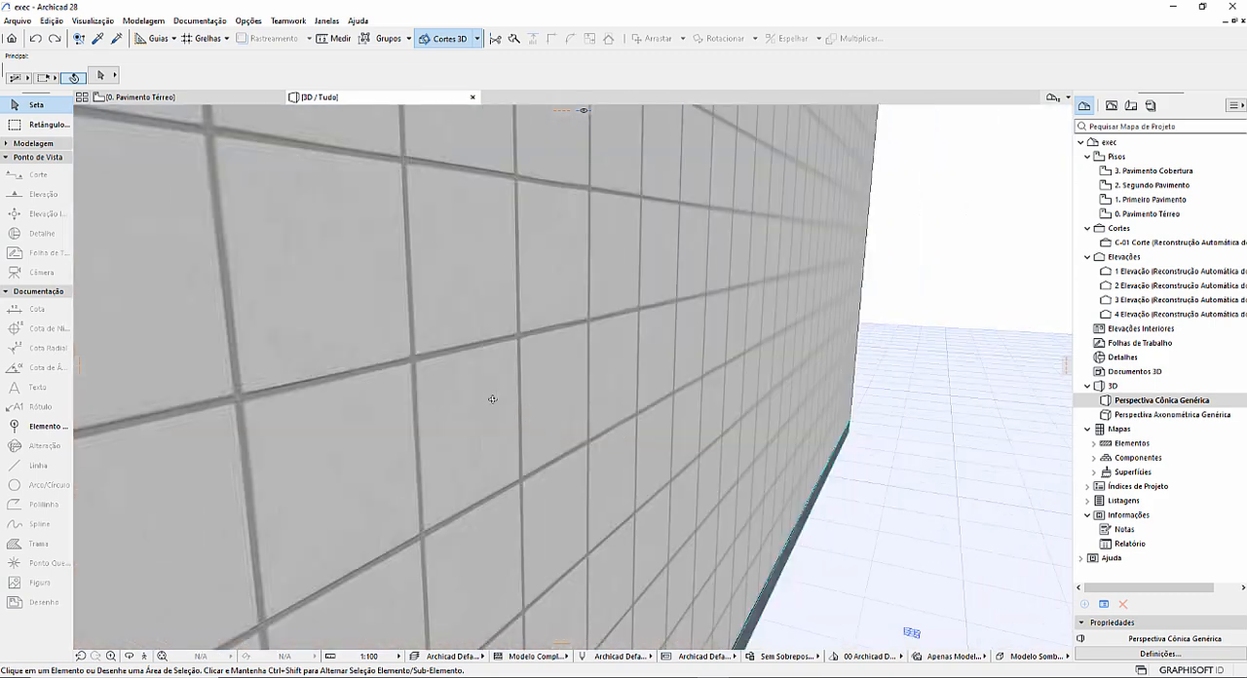
{"action": "middle_click_drag", "start_coordinate": [493, 398], "coordinate": [708, 430], "text": "shift"}
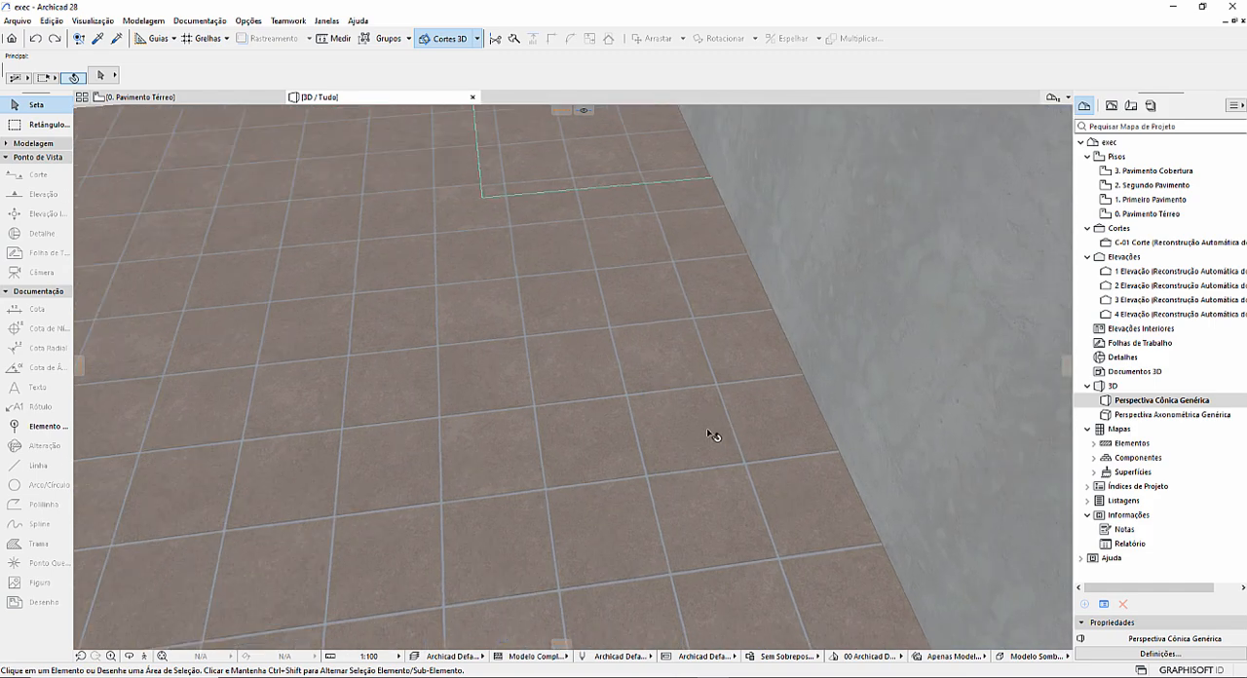
{"action": "left_click", "coordinate": [281, 96]}
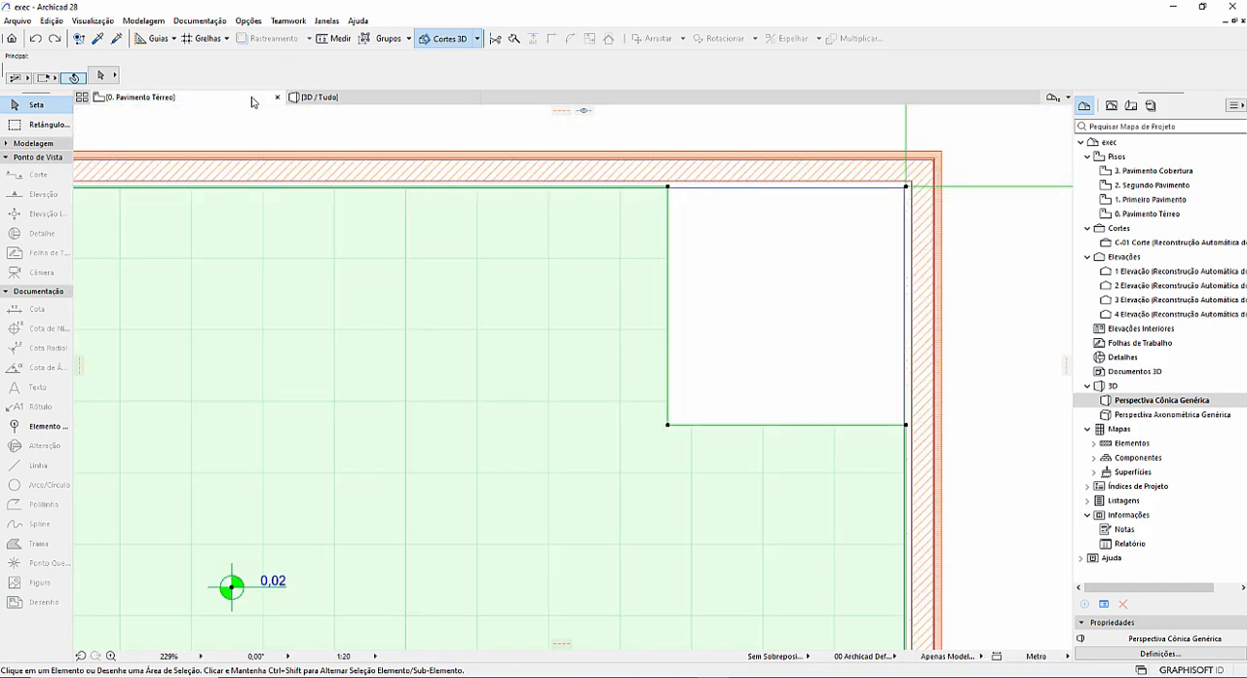
{"action": "right_click", "coordinate": [420, 240]}
{"action": "left_click", "coordinate": [439, 257]}
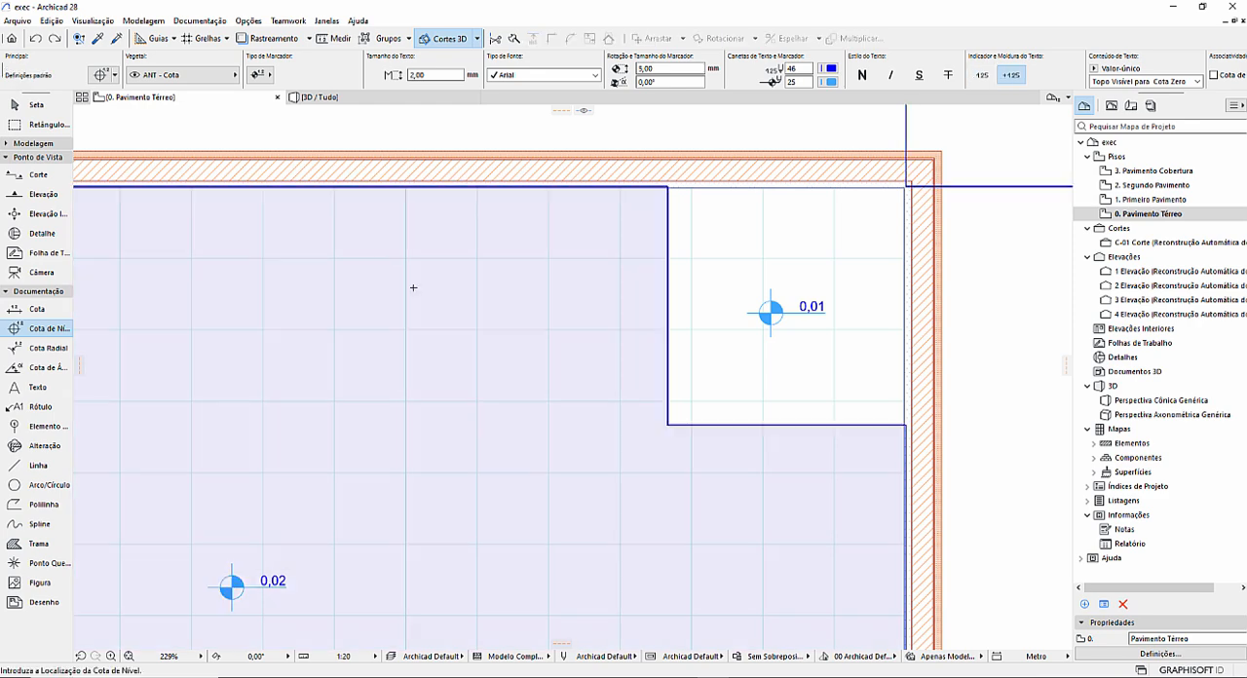
{"action": "left_click", "coordinate": [372, 235]}
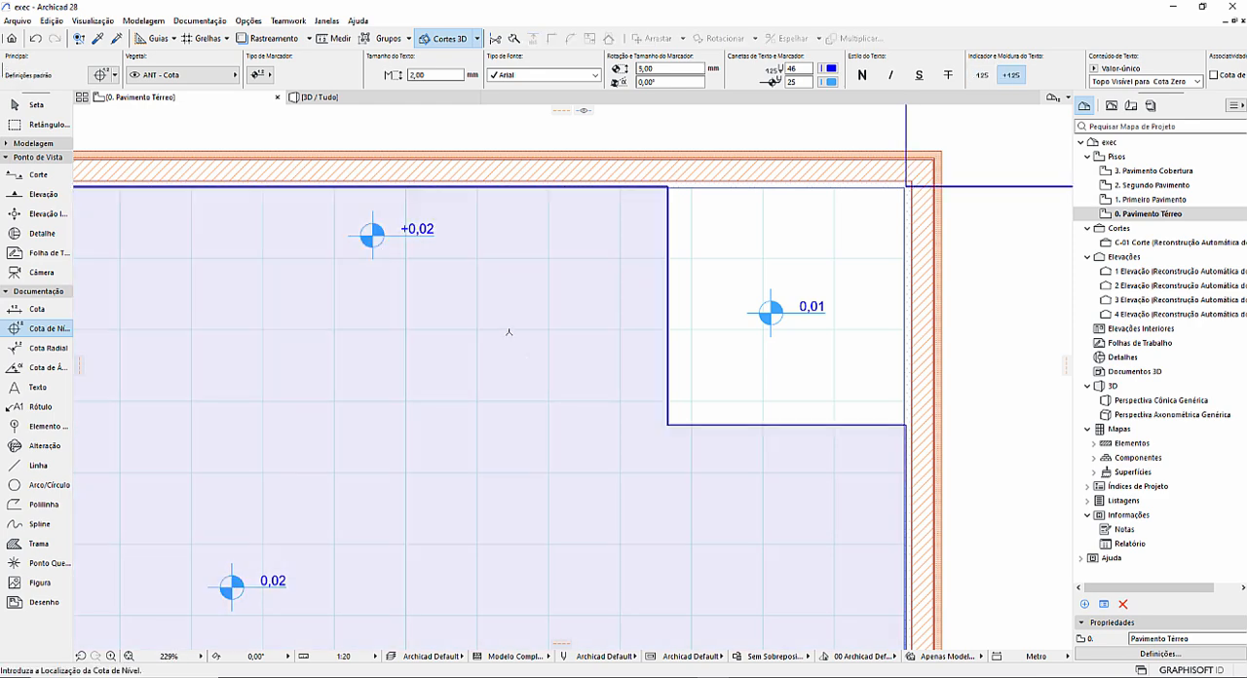
{"action": "key", "text": "ctrl+z"}
{"action": "key", "text": "Escape"}
Cut a rectangular opening in the main ceramic floor slab, beside the lowered corner area.
{"action": "left_click", "coordinate": [420, 274]}
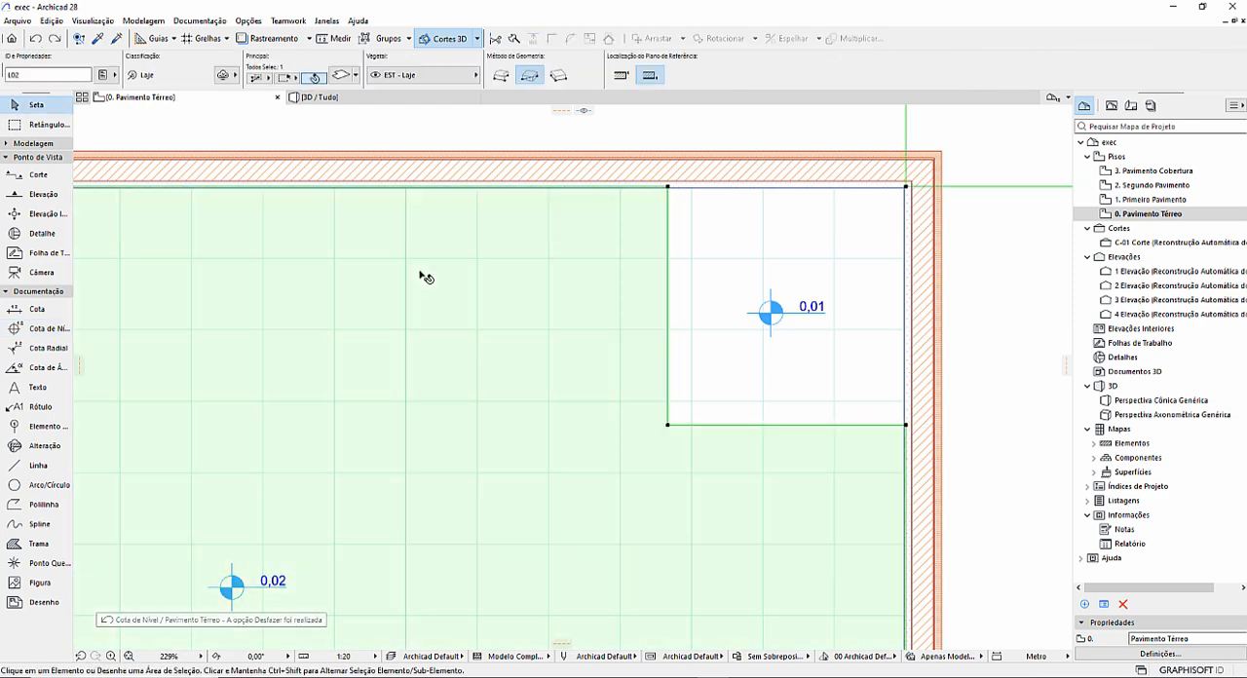
{"action": "right_click", "coordinate": [411, 244]}
{"action": "left_click", "coordinate": [448, 267]}
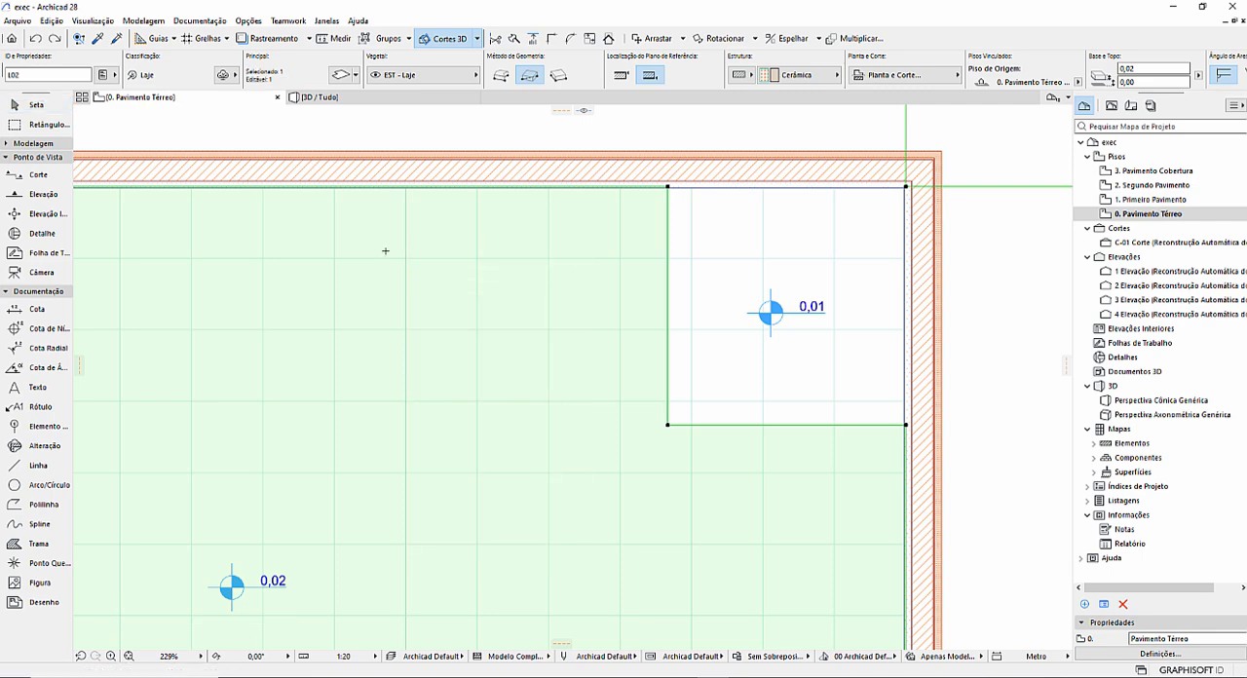
{"action": "left_click", "coordinate": [381, 249]}
{"action": "left_click", "coordinate": [582, 454]}
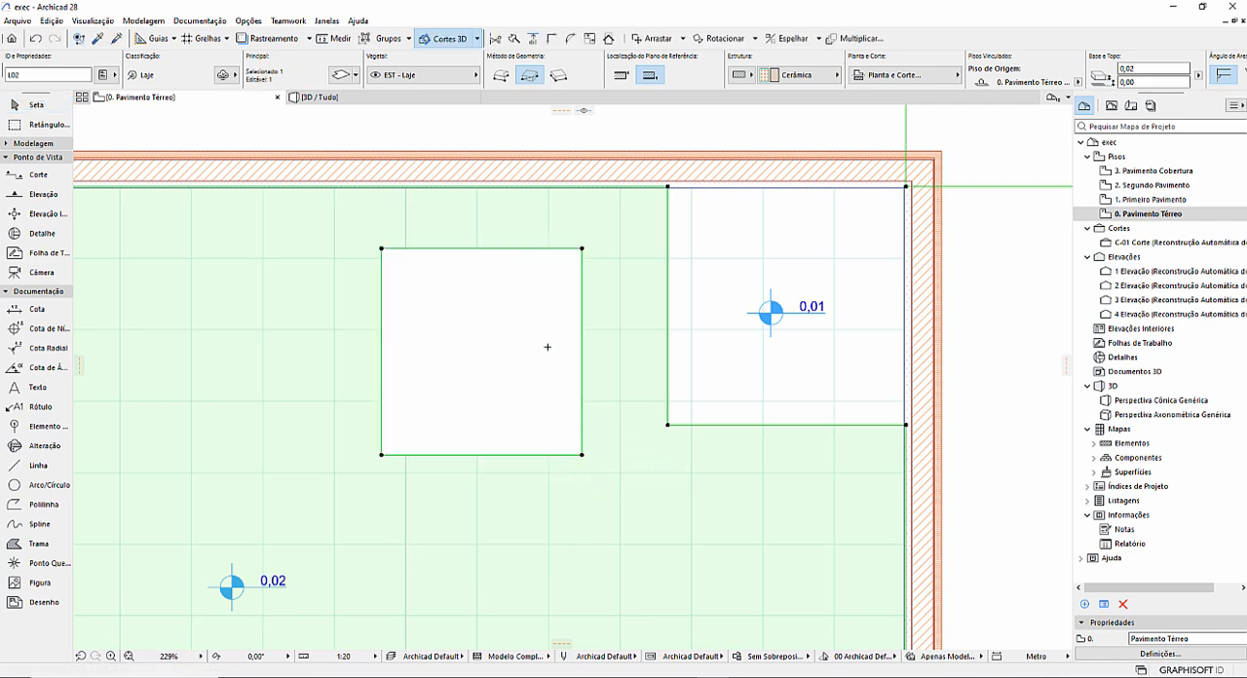
Inspect the rectangular opening in the ceramic floor slab in the 3D view.
{"action": "left_click", "coordinate": [343, 97]}
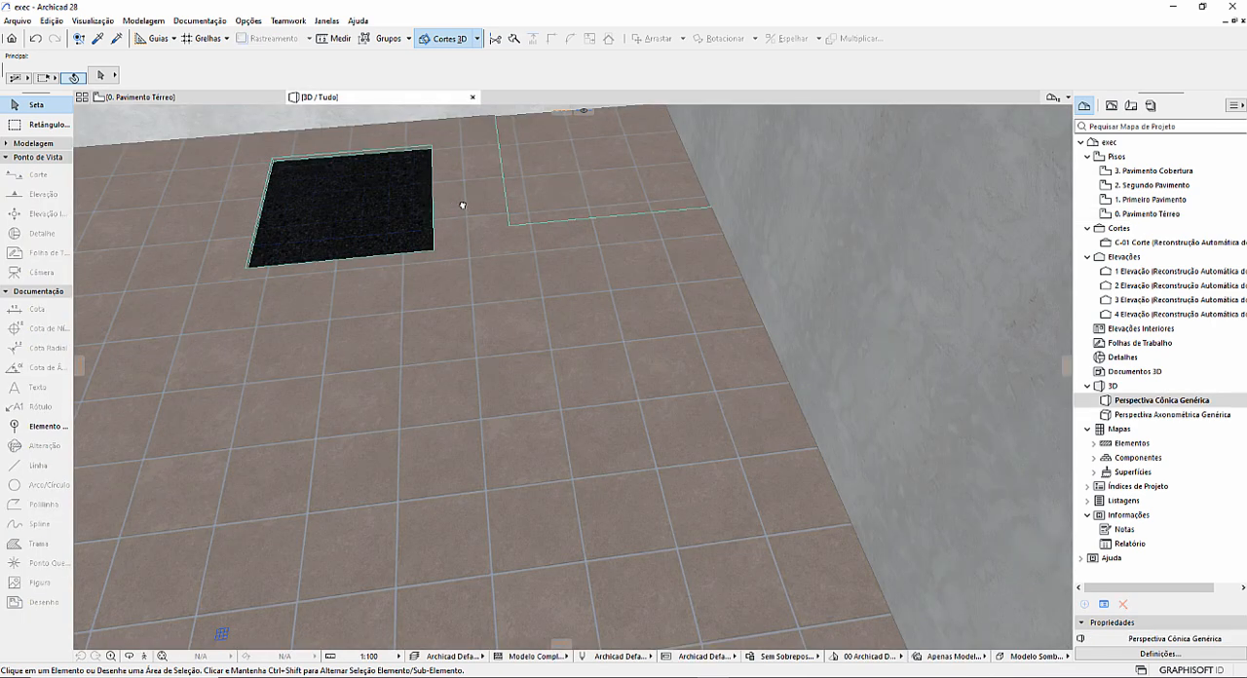
{"action": "middle_click_drag", "start_coordinate": [462, 205], "coordinate": [552, 302]}
{"action": "scroll", "coordinate": [507, 292], "scroll_direction": "up", "scroll_amount": 1}
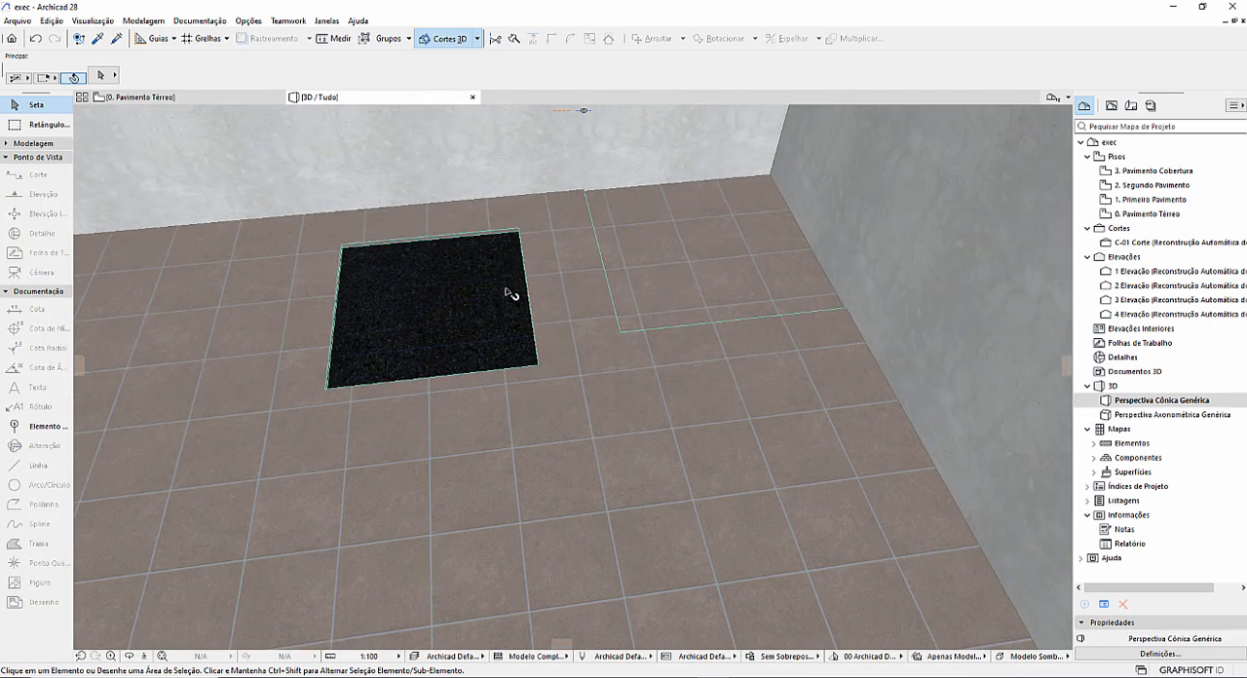
{"action": "scroll", "coordinate": [506, 293], "scroll_direction": "down", "scroll_amount": 1}
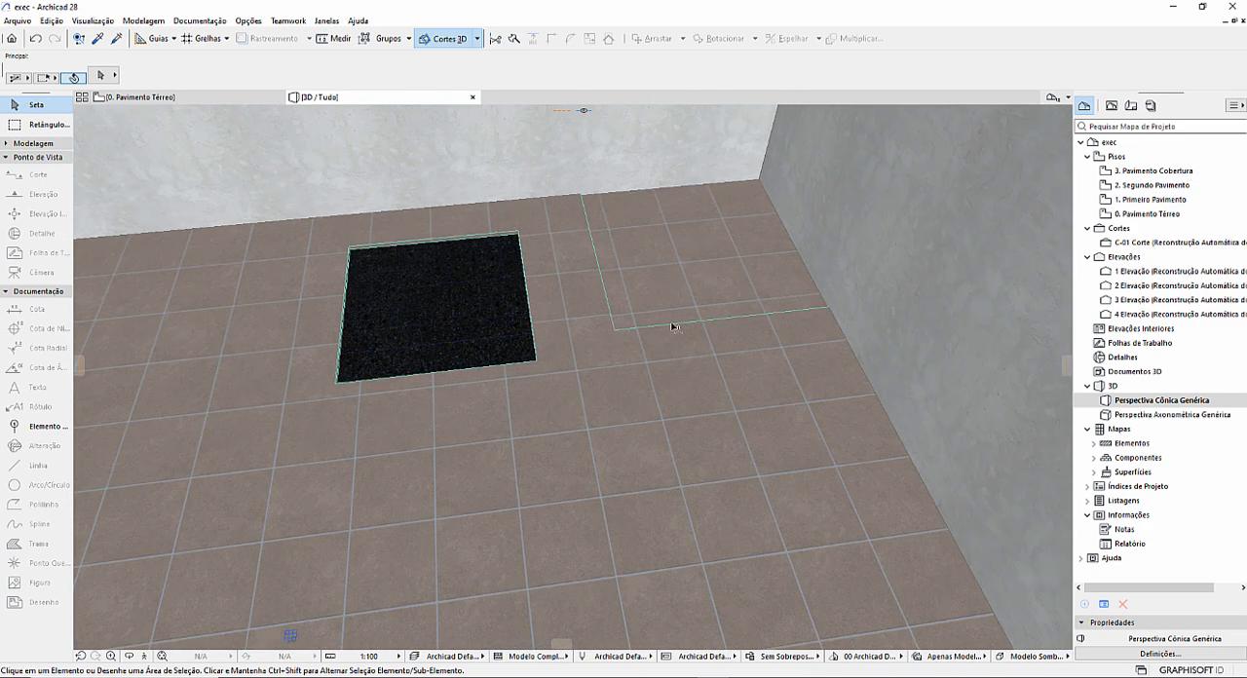
{"action": "left_click", "coordinate": [602, 387]}
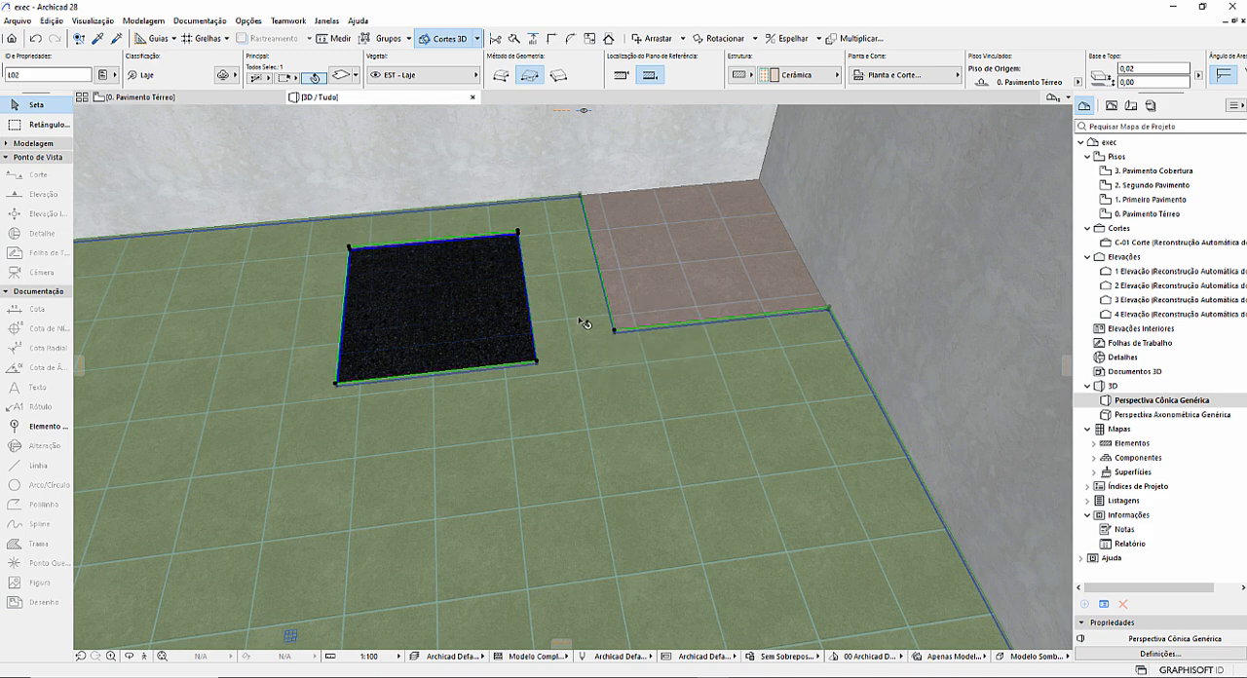
{"action": "key", "text": "Escape"}
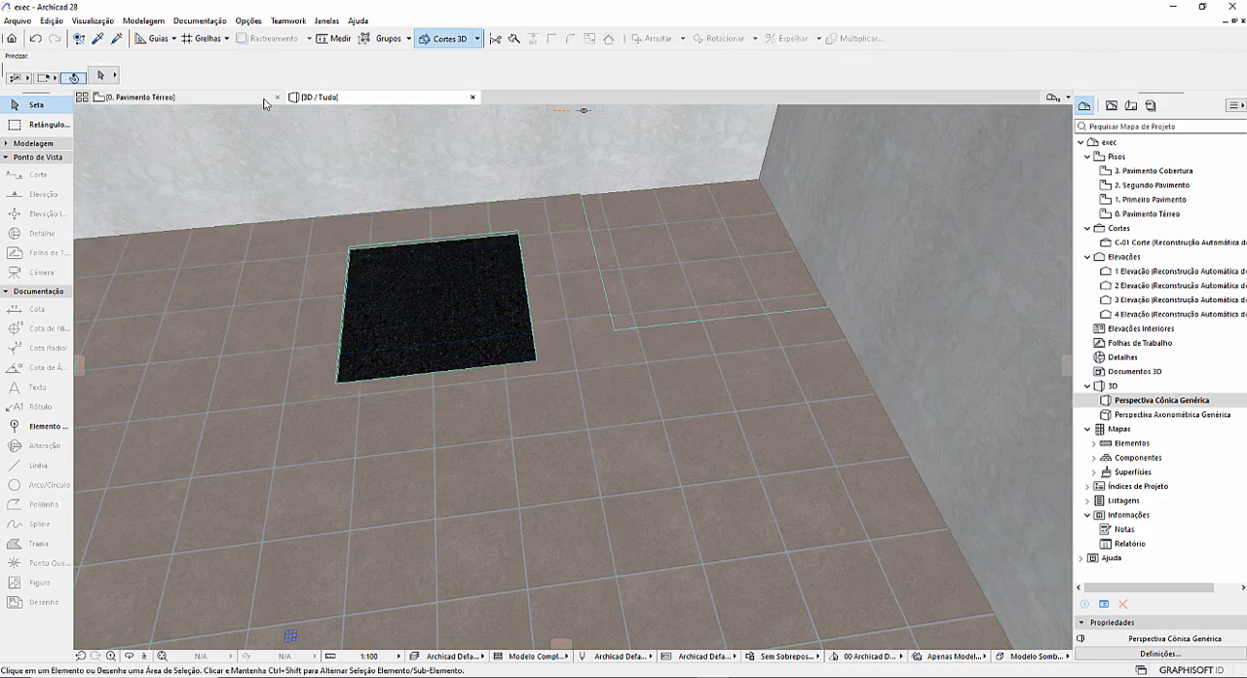
Open section C-01 and examine the two ceramic slabs and the concrete slab beneath them at the level change.
{"action": "left_click", "coordinate": [253, 98]}
{"action": "scroll", "coordinate": [862, 328], "scroll_direction": "down", "scroll_amount": 5}
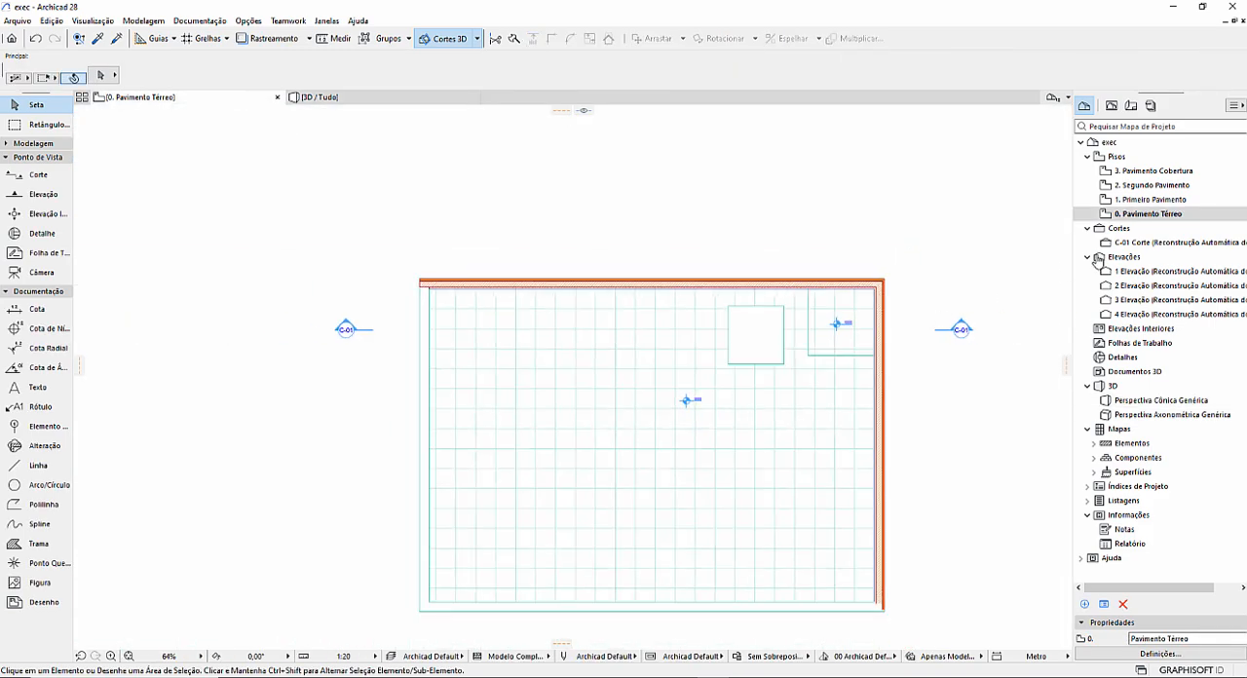
{"action": "double_click", "coordinate": [1149, 242]}
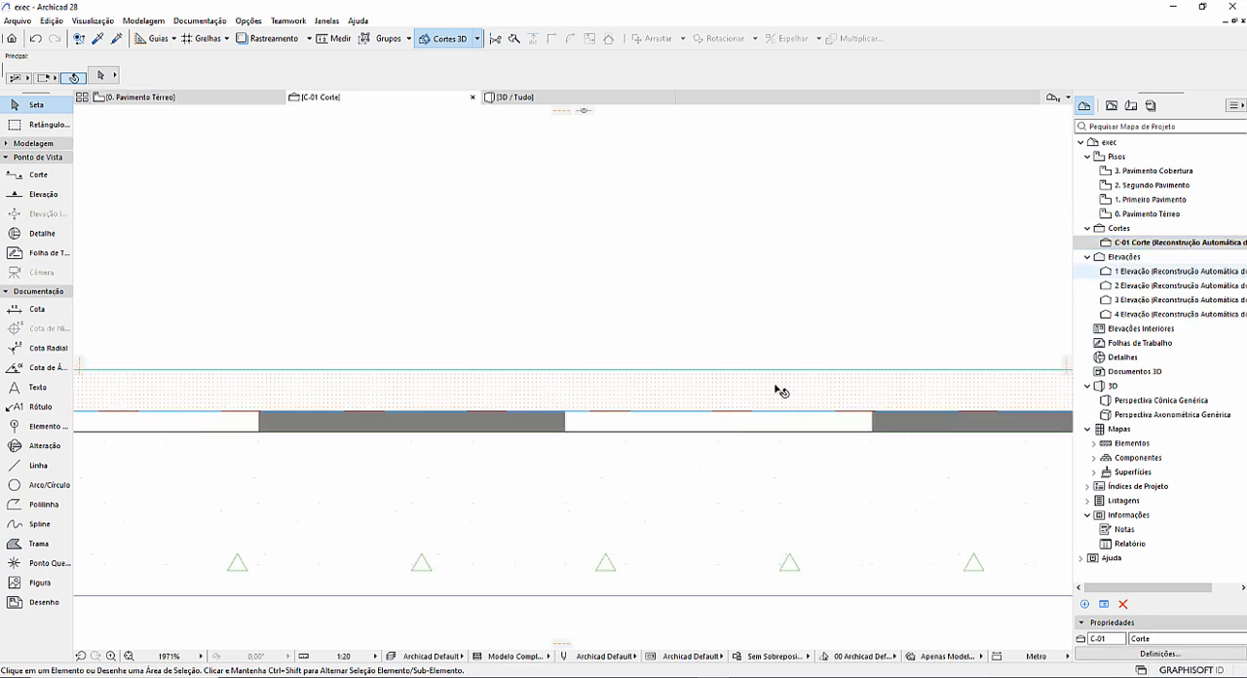
{"action": "middle_click_drag", "start_coordinate": [810, 396], "coordinate": [412, 366]}
{"action": "scroll", "coordinate": [412, 376], "scroll_direction": "down", "scroll_amount": 5}
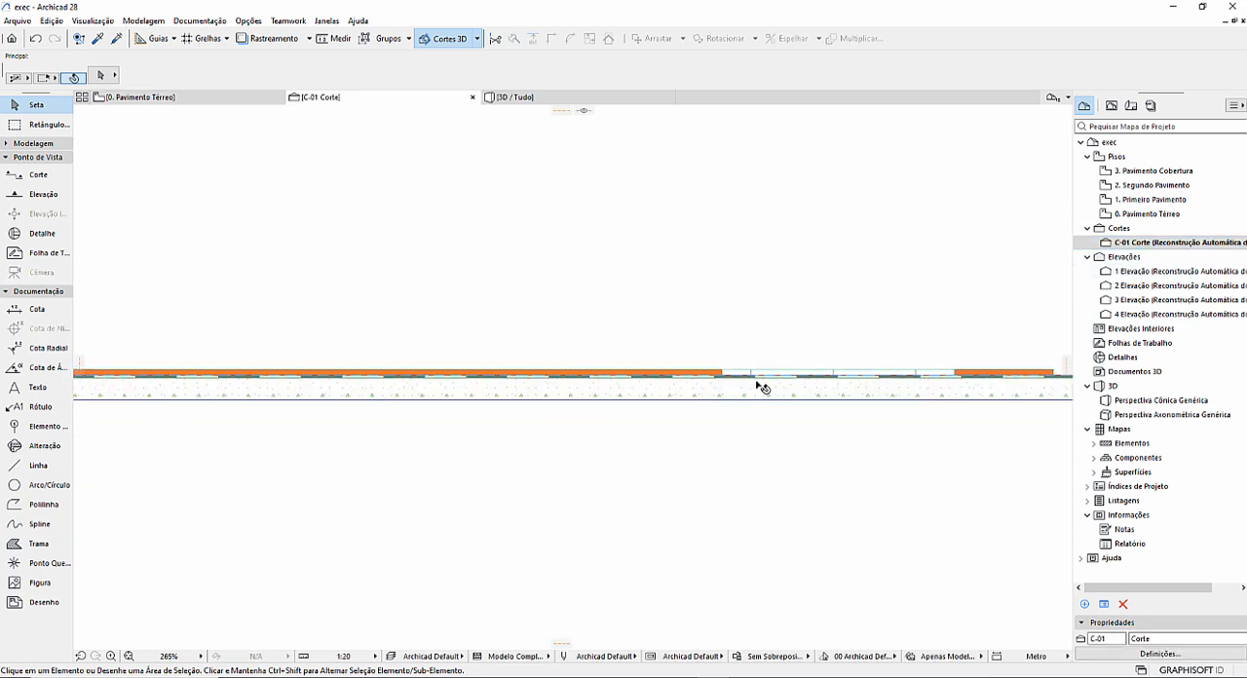
{"action": "middle_click_drag", "start_coordinate": [904, 384], "coordinate": [354, 408]}
{"action": "scroll", "coordinate": [528, 429], "scroll_direction": "up", "scroll_amount": 9}
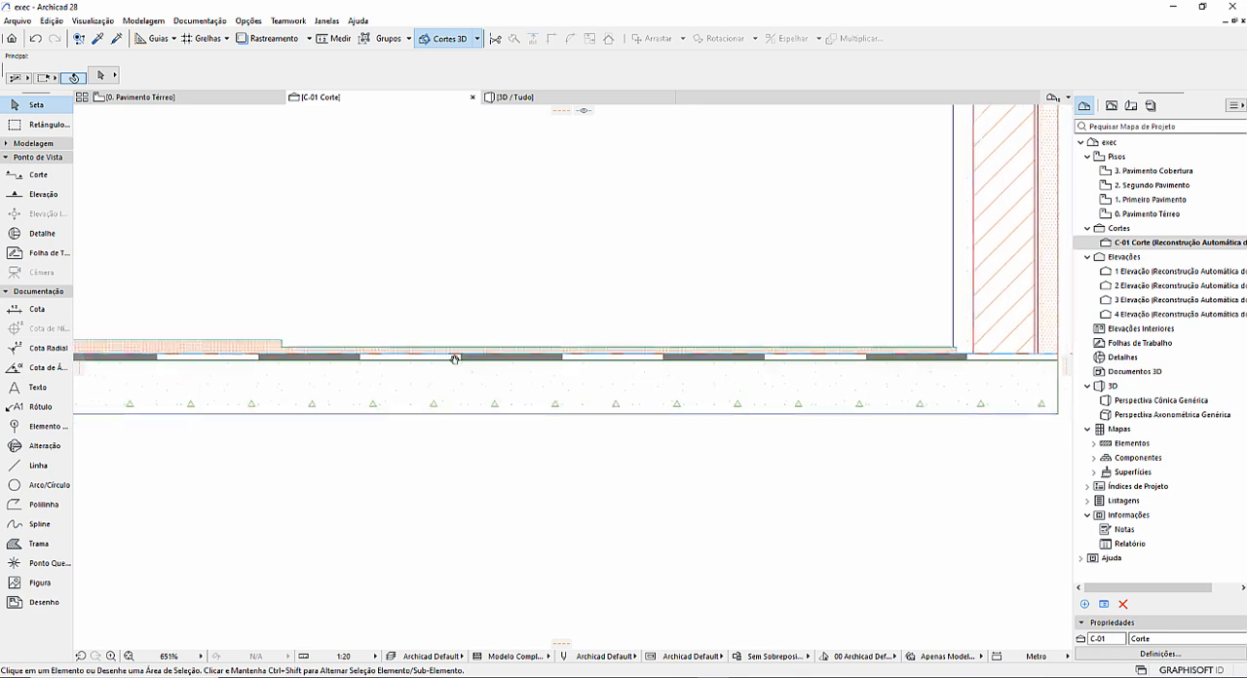
{"action": "left_click", "coordinate": [321, 370]}
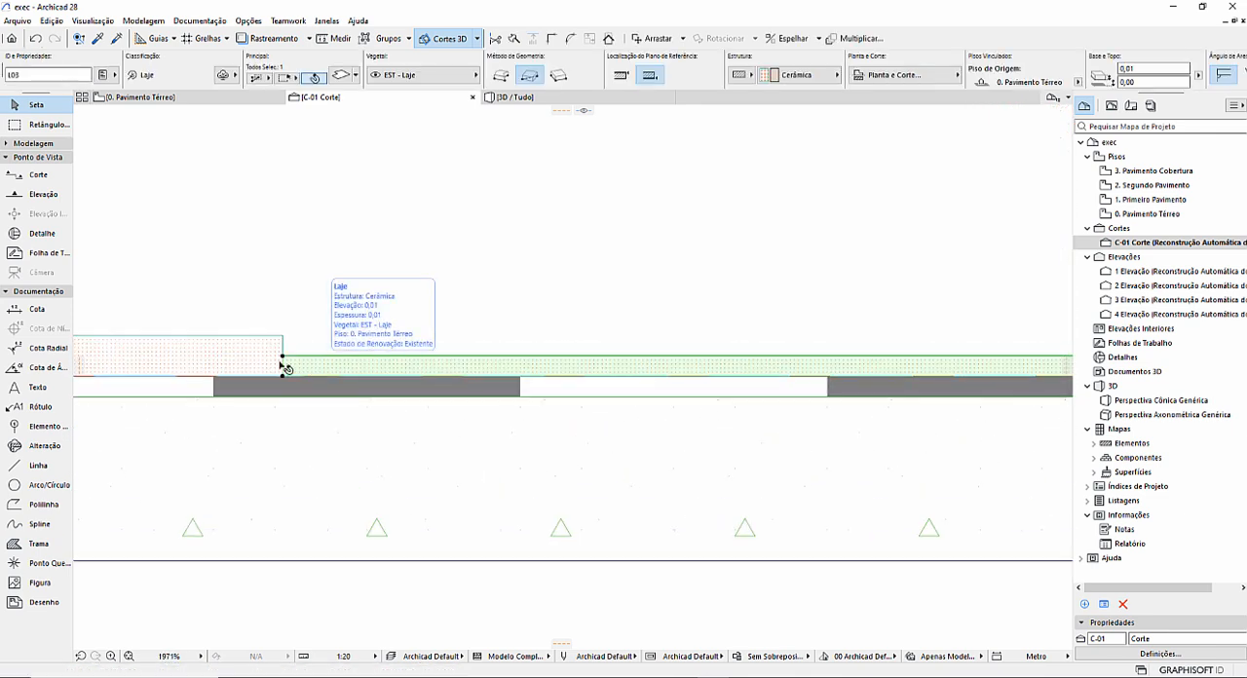
{"action": "left_click", "coordinate": [250, 354]}
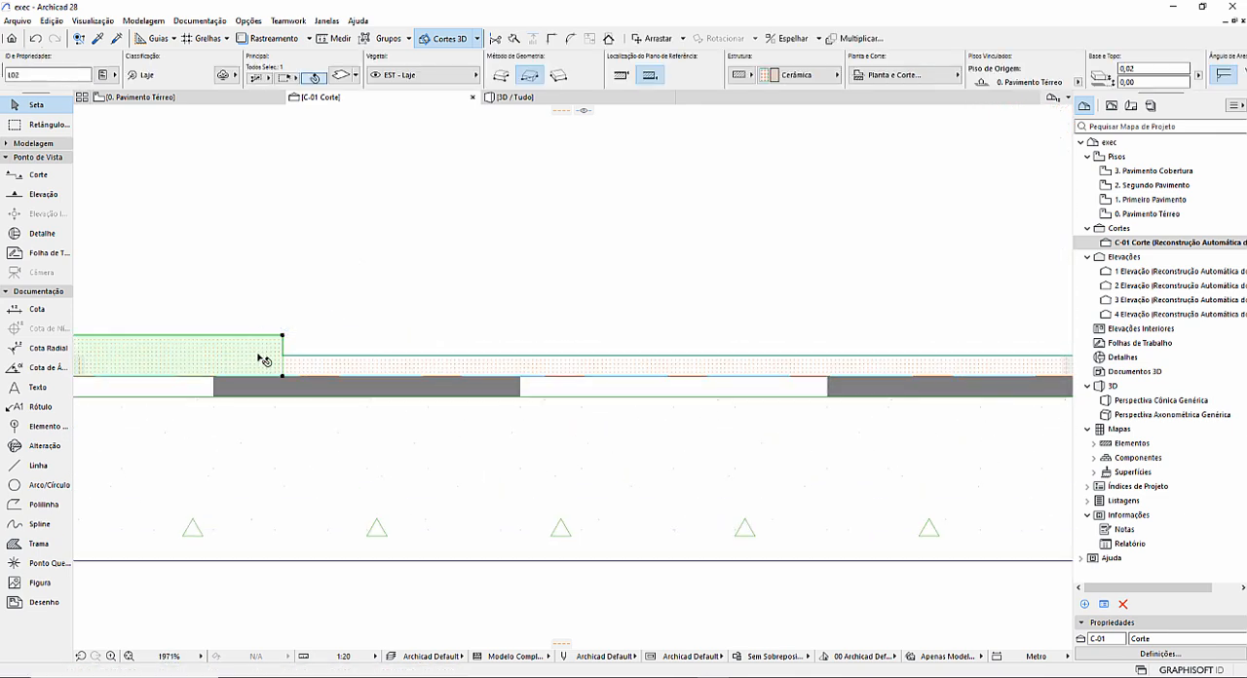
{"action": "left_click", "coordinate": [460, 366], "text": "shift"}
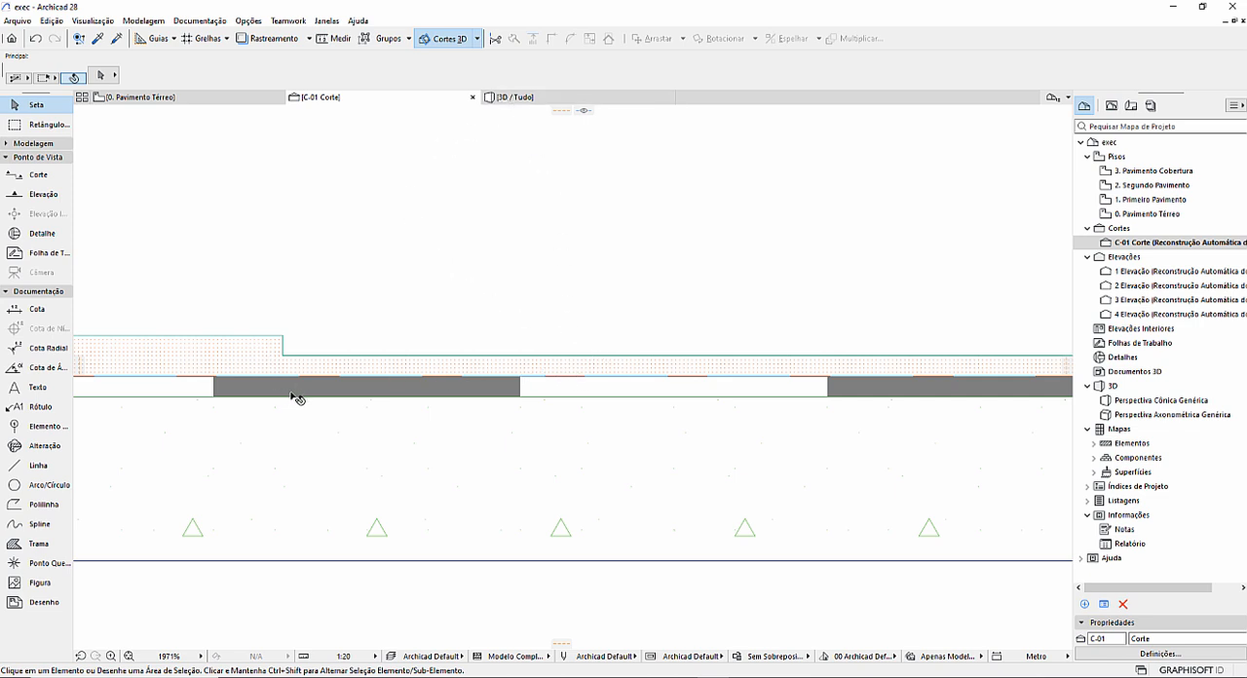
{"action": "left_click", "coordinate": [581, 449]}
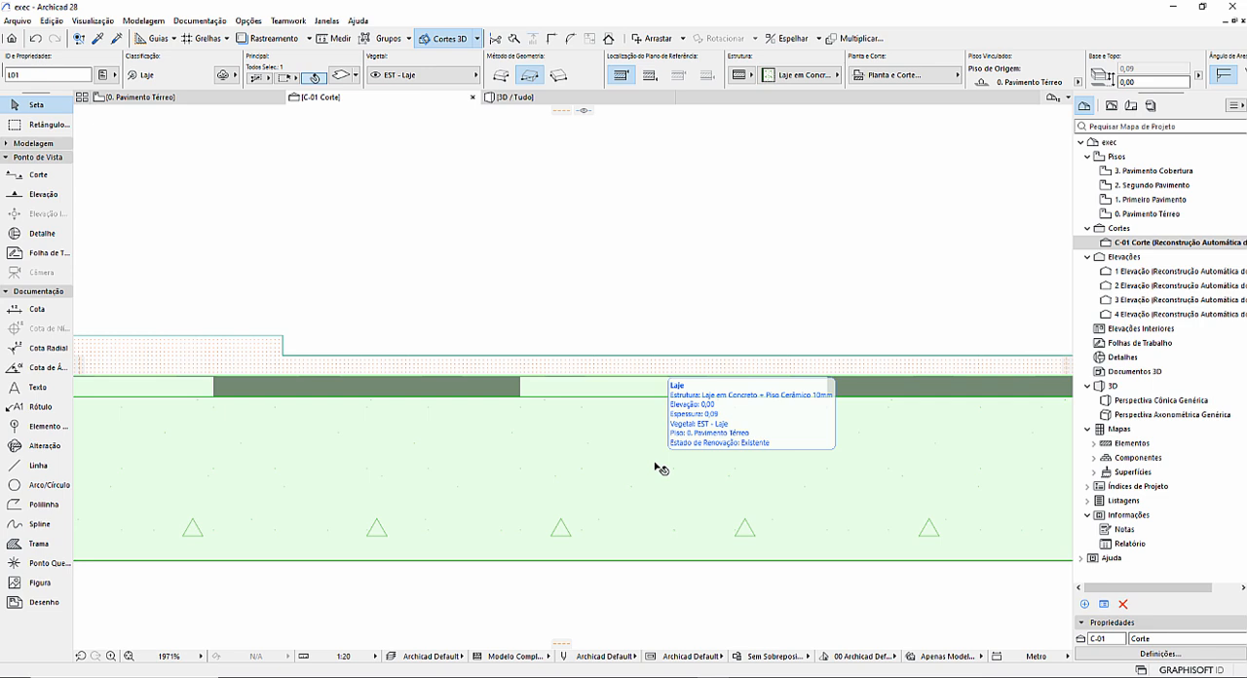
Delete the main ceramic floor slab and the lowered corner ceramic slab in the 3D view.
{"action": "left_click", "coordinate": [509, 96]}
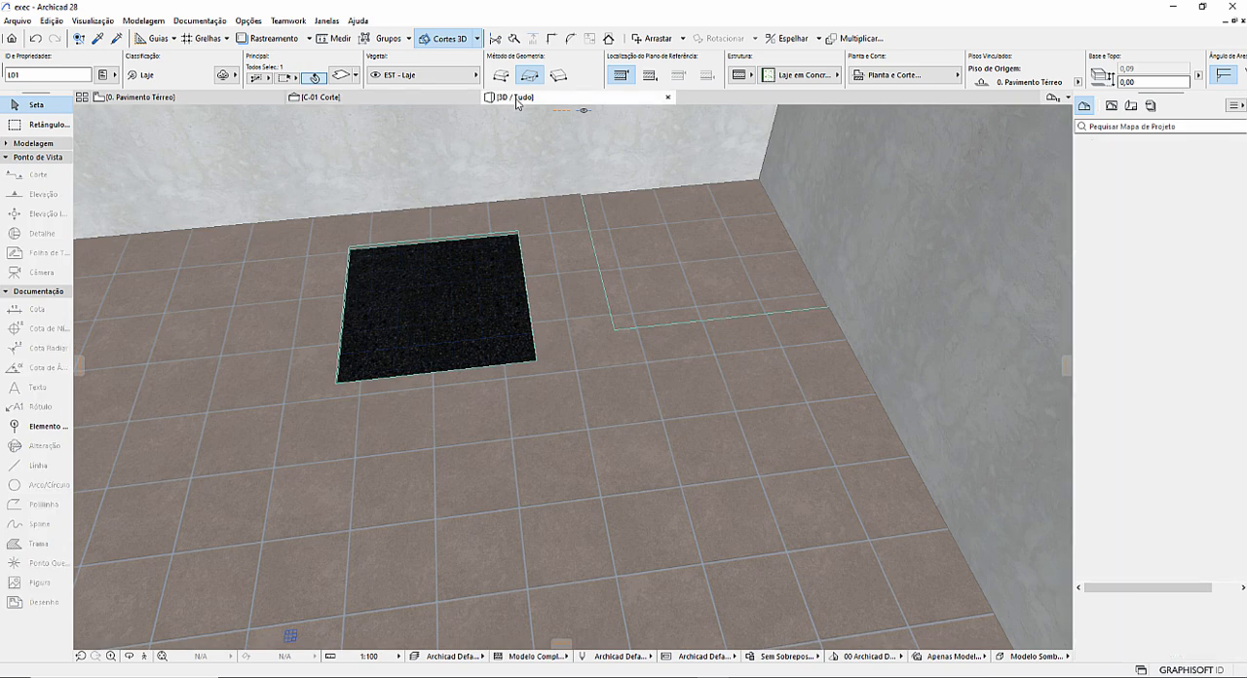
{"action": "left_click", "coordinate": [615, 362]}
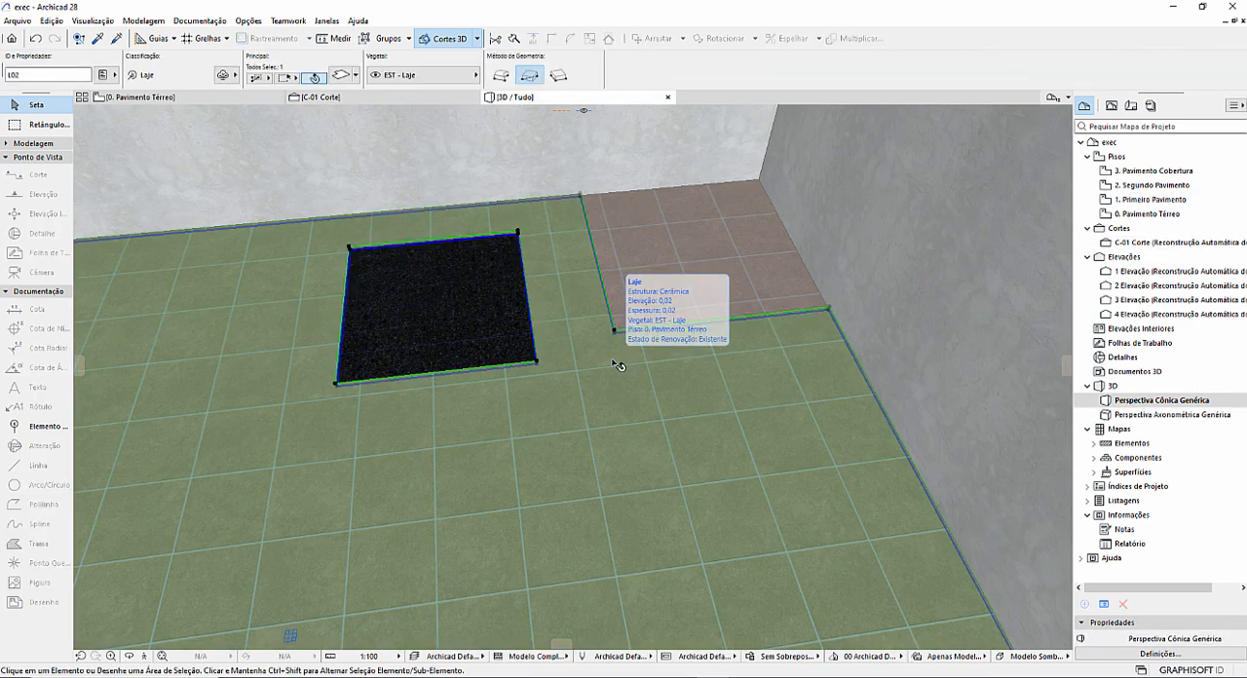
{"action": "key", "text": "Delete"}
{"action": "left_click", "coordinate": [669, 290]}
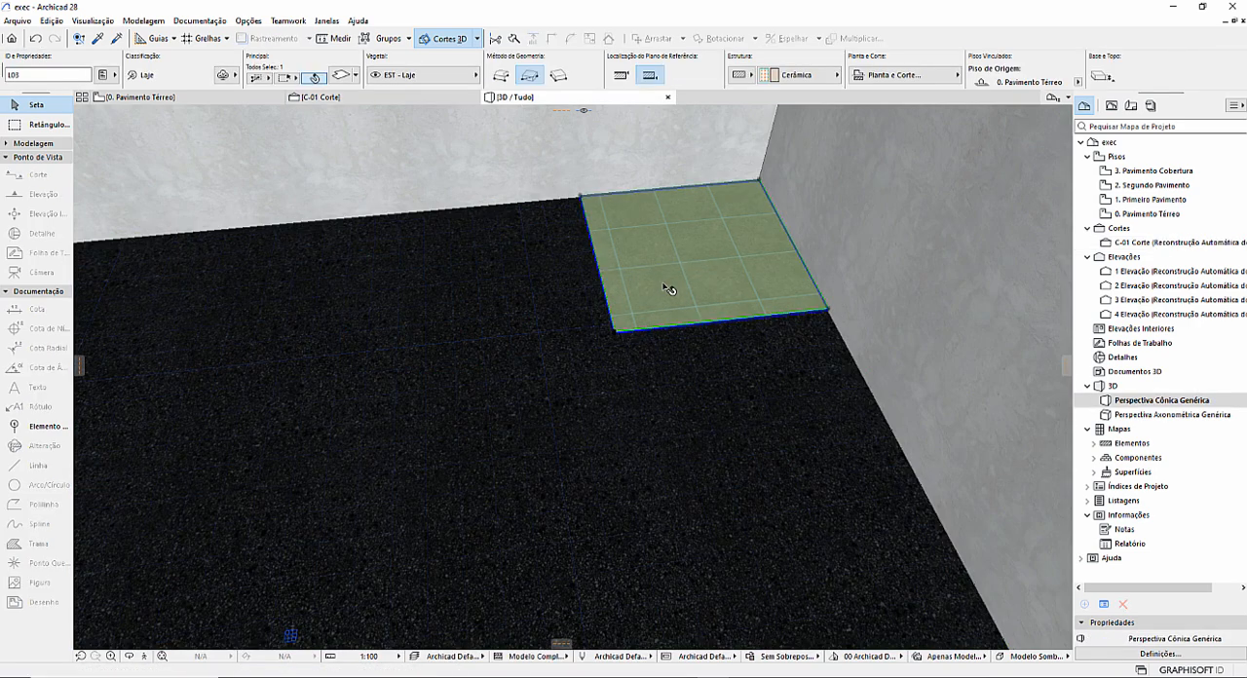
{"action": "key", "text": "Delete"}
{"action": "scroll", "coordinate": [661, 327], "scroll_direction": "down", "scroll_amount": 2}
{"action": "middle_click_drag", "start_coordinate": [611, 370], "coordinate": [743, 276], "text": "shift"}
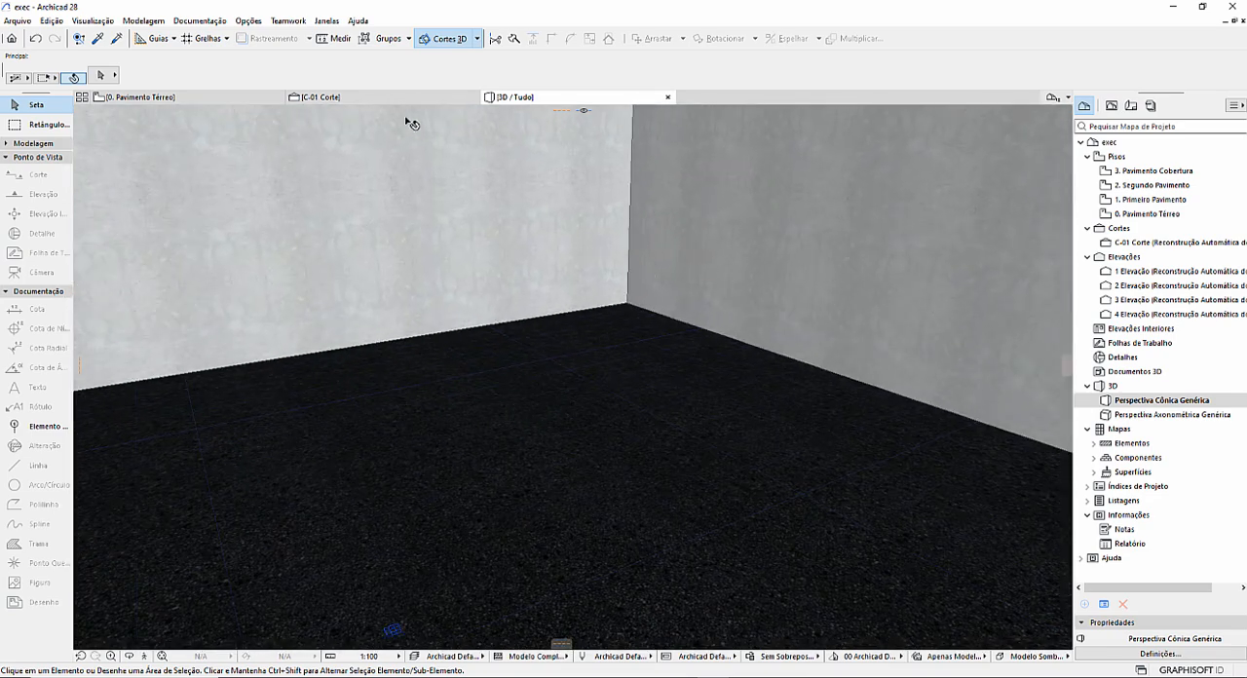
Examine the layers of the remaining concrete slab with ceramic flooring in section C-01.
{"action": "left_click", "coordinate": [382, 98]}
{"action": "scroll", "coordinate": [479, 211], "scroll_direction": "down", "scroll_amount": 4}
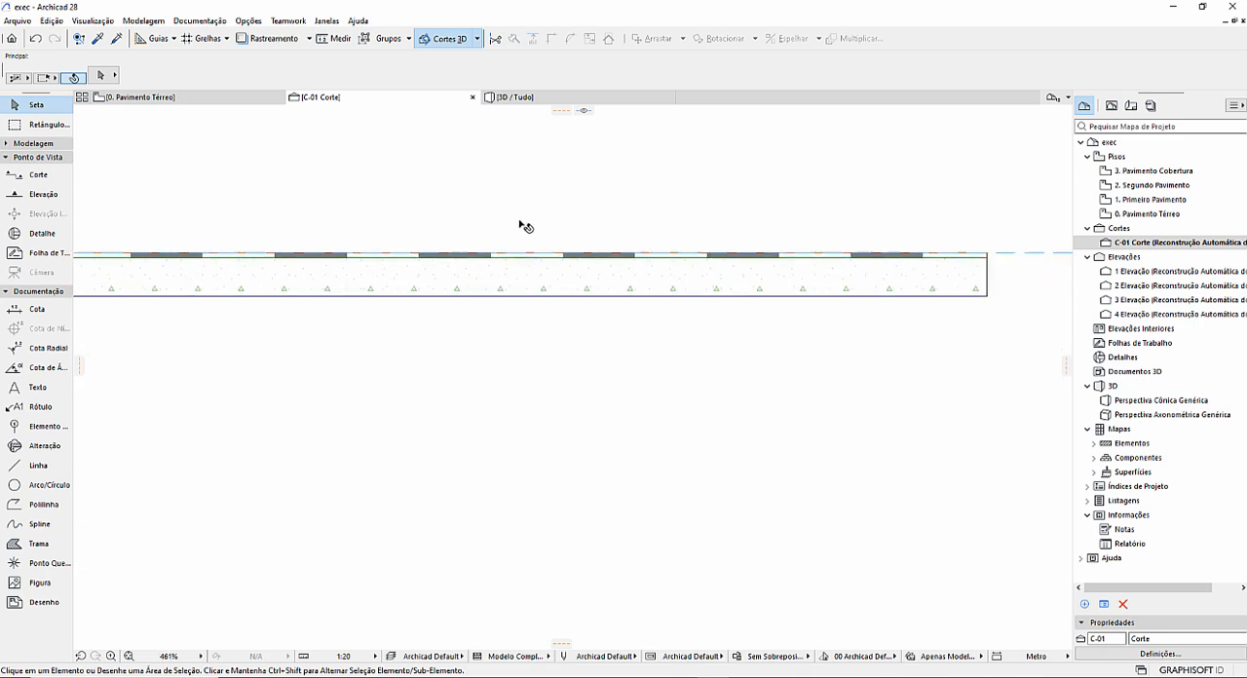
{"action": "middle_click_drag", "start_coordinate": [687, 221], "coordinate": [658, 329]}
{"action": "scroll", "coordinate": [658, 328], "scroll_direction": "up", "scroll_amount": 1}
{"action": "scroll", "coordinate": [663, 333], "scroll_direction": "up", "scroll_amount": 3}
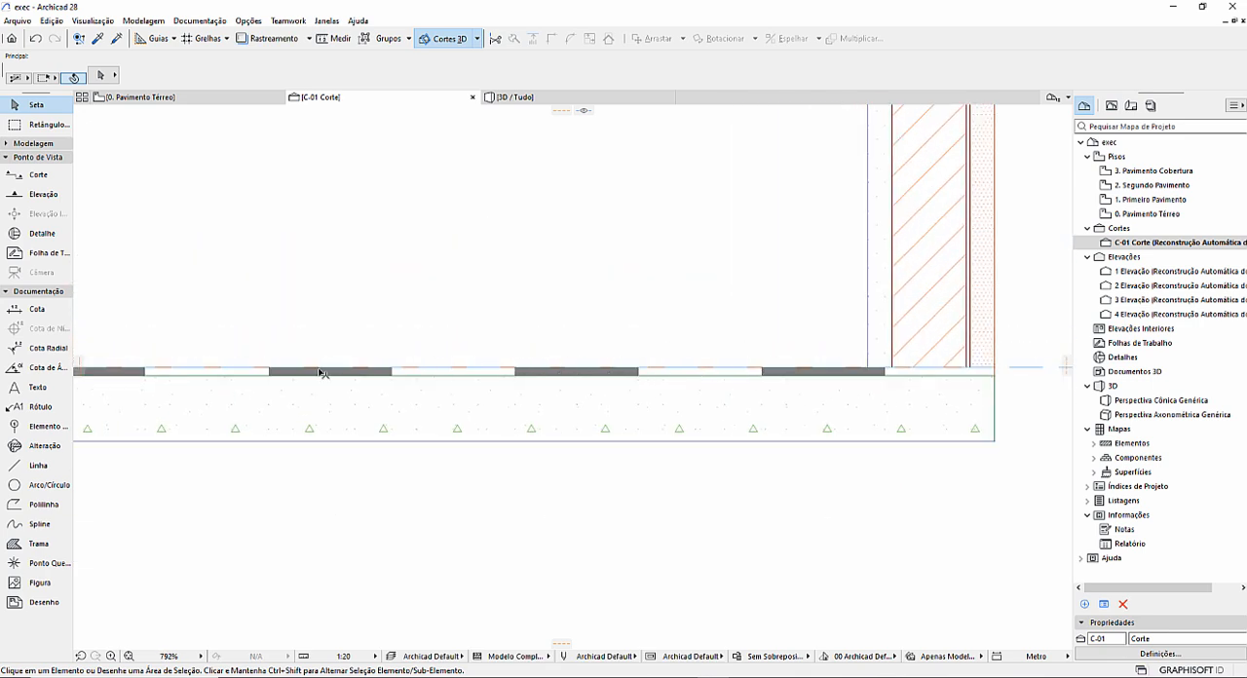
{"action": "scroll", "coordinate": [333, 368], "scroll_direction": "down", "scroll_amount": 2}
{"action": "middle_click_drag", "start_coordinate": [333, 368], "coordinate": [591, 392]}
{"action": "scroll", "coordinate": [592, 395], "scroll_direction": "up", "scroll_amount": 4}
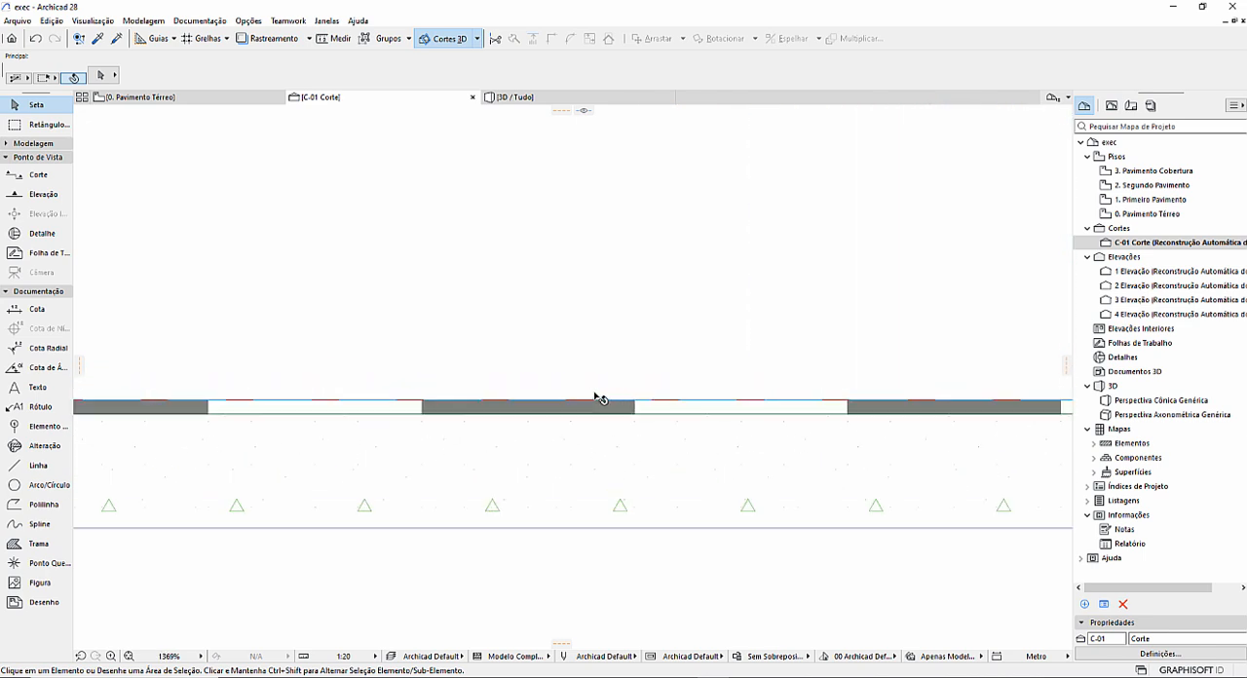
{"action": "middle_click_drag", "start_coordinate": [793, 406], "coordinate": [526, 399]}
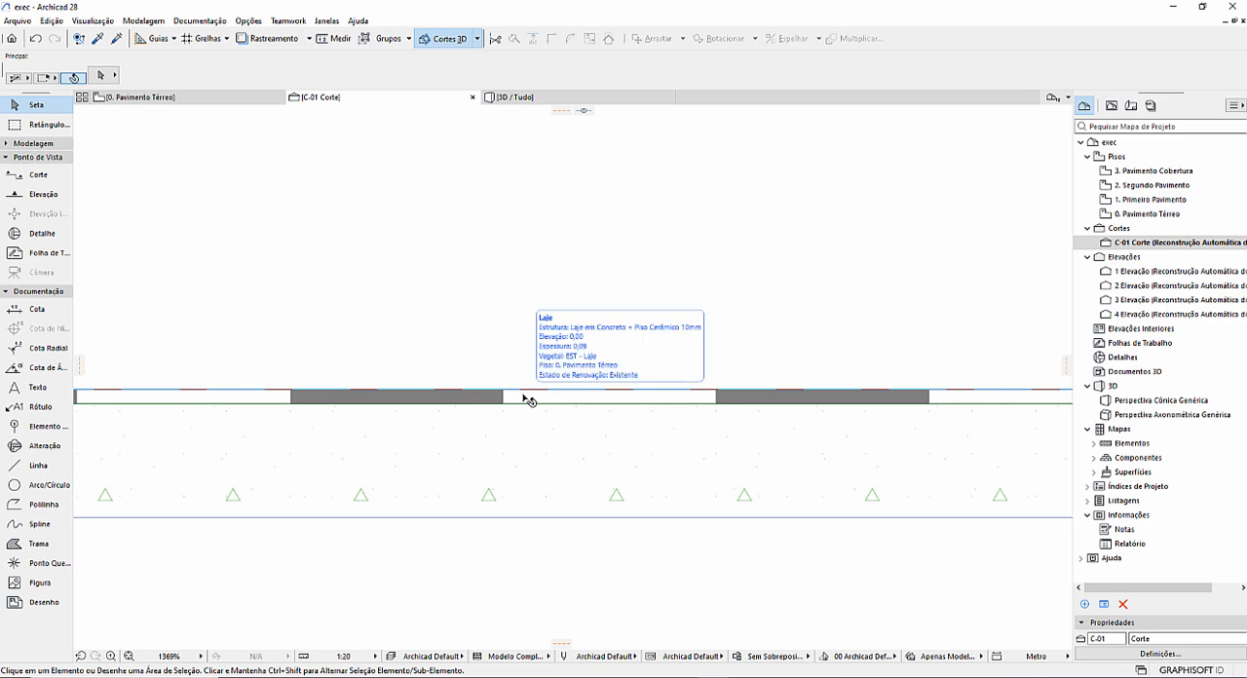
Check the layer structure of the slab's composite Laje em Concreto + Piso Cerâmico 10mm in the composites settings.
{"action": "left_click", "coordinate": [527, 399]}
{"action": "left_click", "coordinate": [246, 21]}
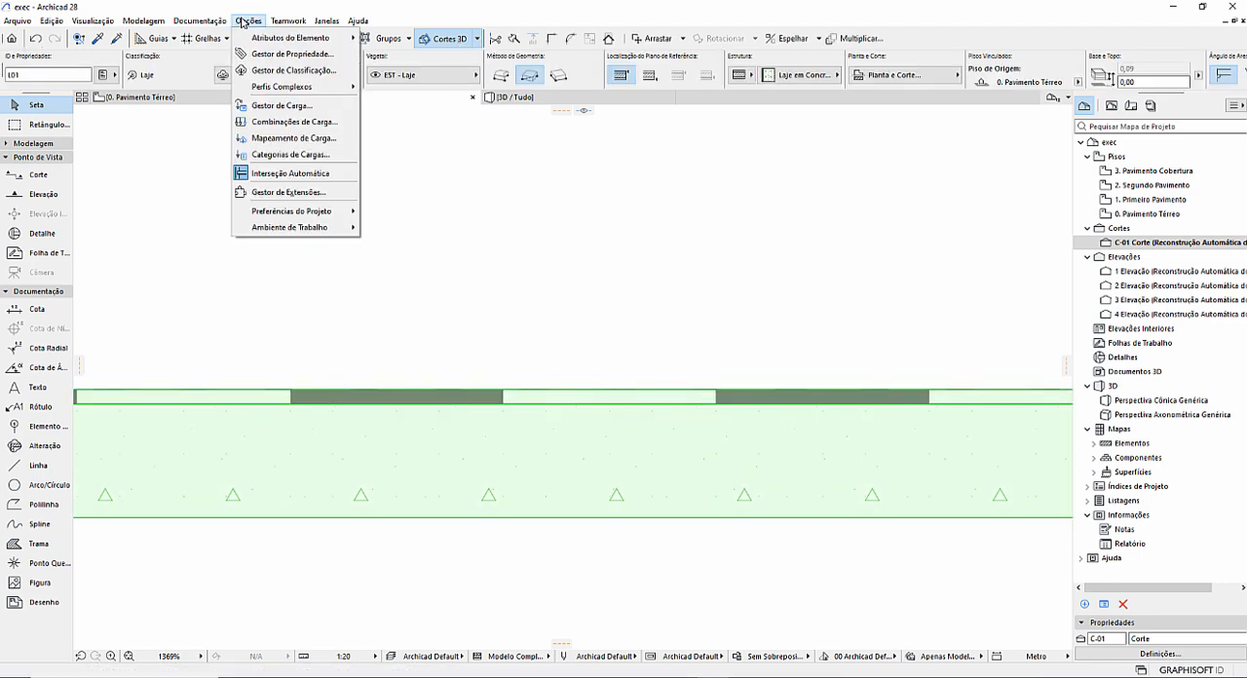
{"action": "mouse_move", "coordinate": [293, 37]}
{"action": "left_click", "coordinate": [417, 138]}
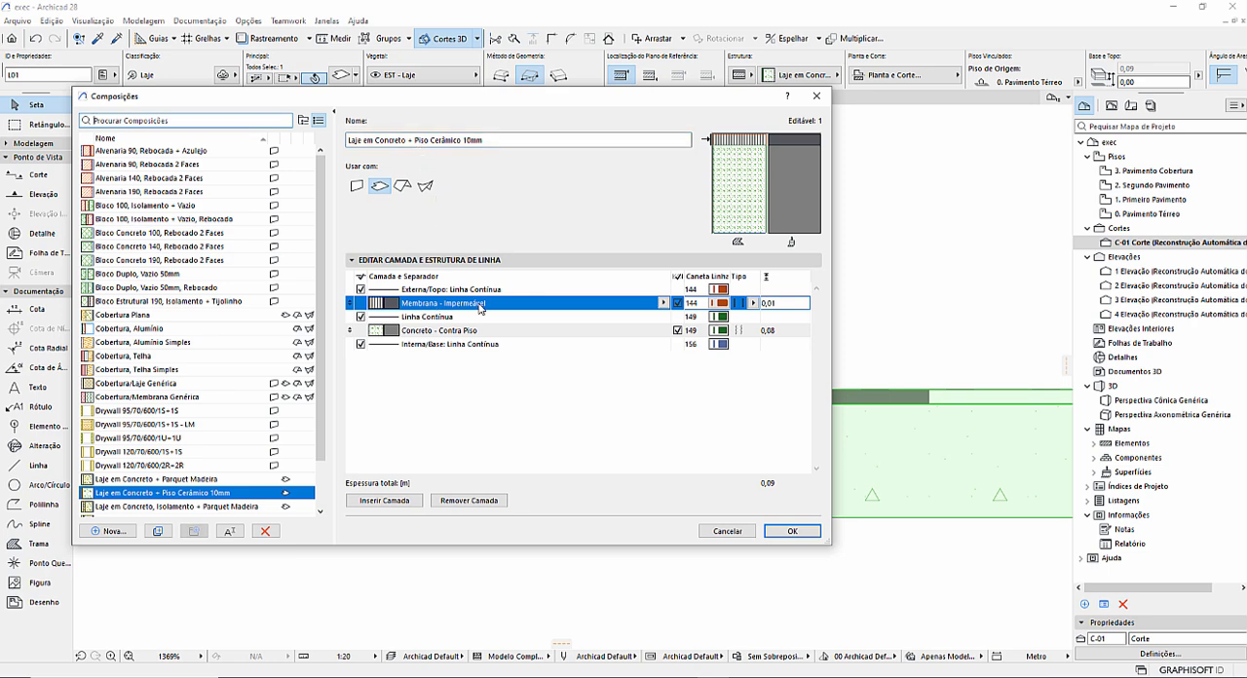
{"action": "key", "text": "Escape"}
{"action": "key", "text": "Escape"}
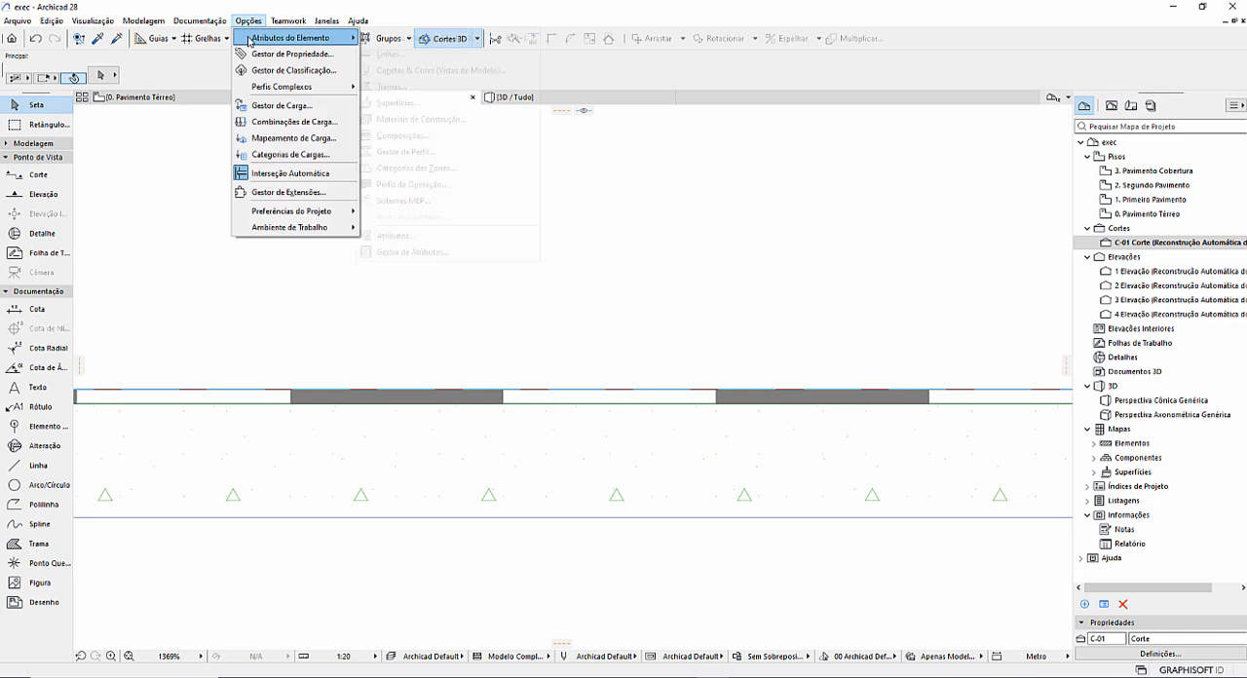
Change the cut fill of the building material Membrana - Impermeável to Trama Sólida.
{"action": "mouse_move", "coordinate": [292, 37]}
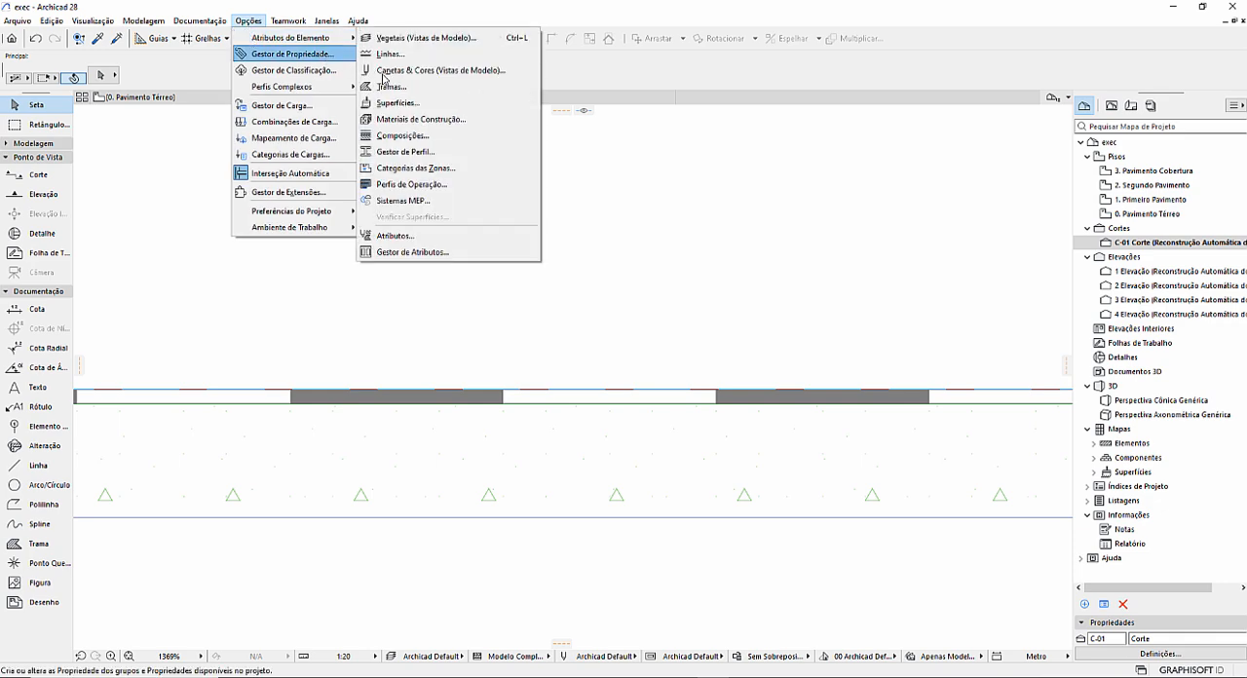
{"action": "left_click", "coordinate": [411, 119]}
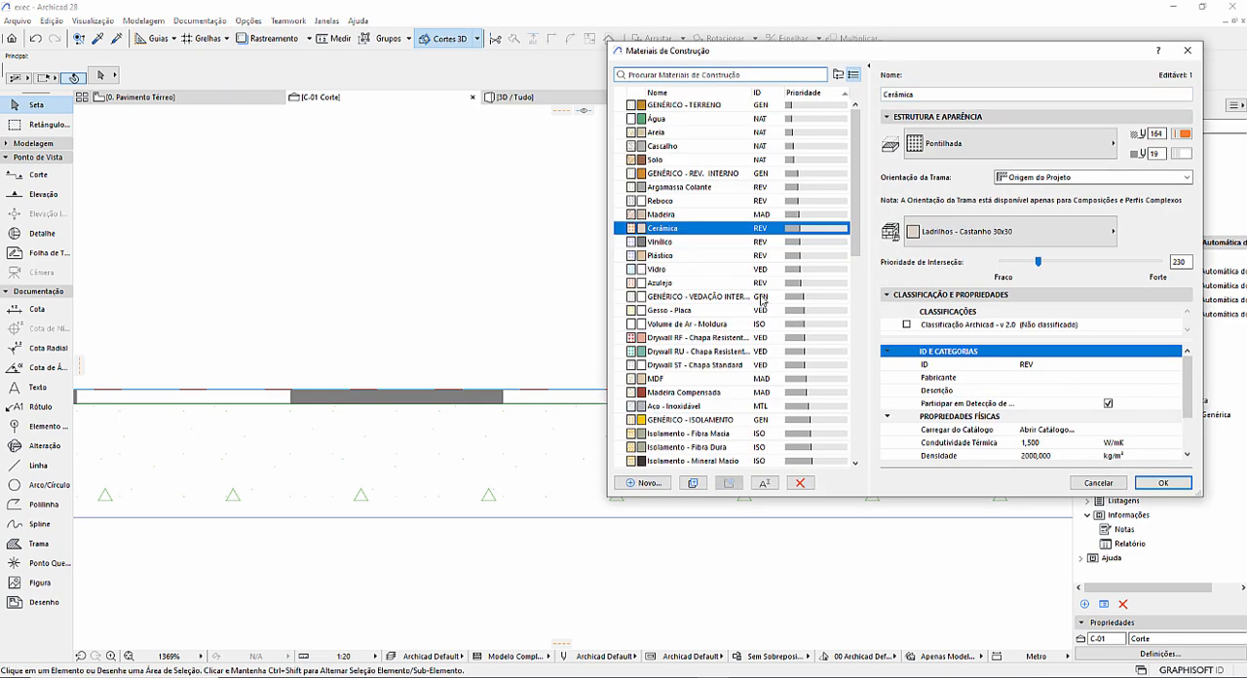
{"action": "scroll", "coordinate": [765, 300], "scroll_direction": "down", "scroll_amount": 2}
{"action": "scroll", "coordinate": [765, 301], "scroll_direction": "down", "scroll_amount": 6}
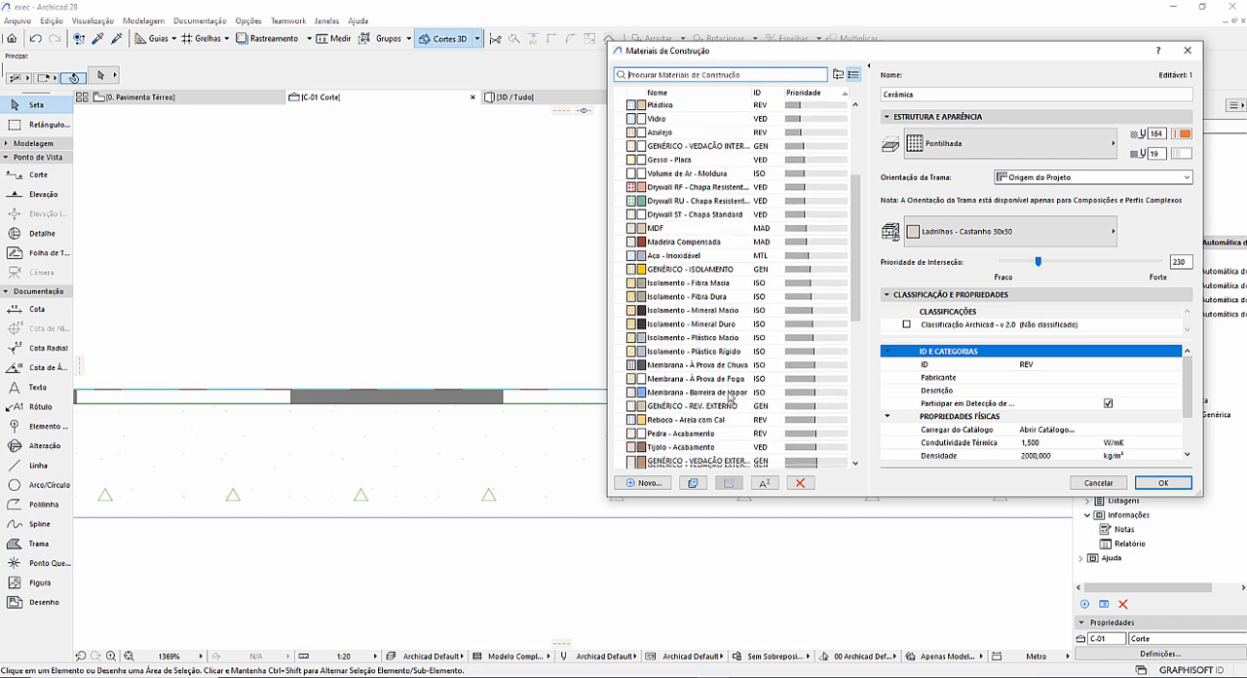
{"action": "scroll", "coordinate": [729, 396], "scroll_direction": "down", "scroll_amount": 1}
{"action": "left_click", "coordinate": [703, 419]}
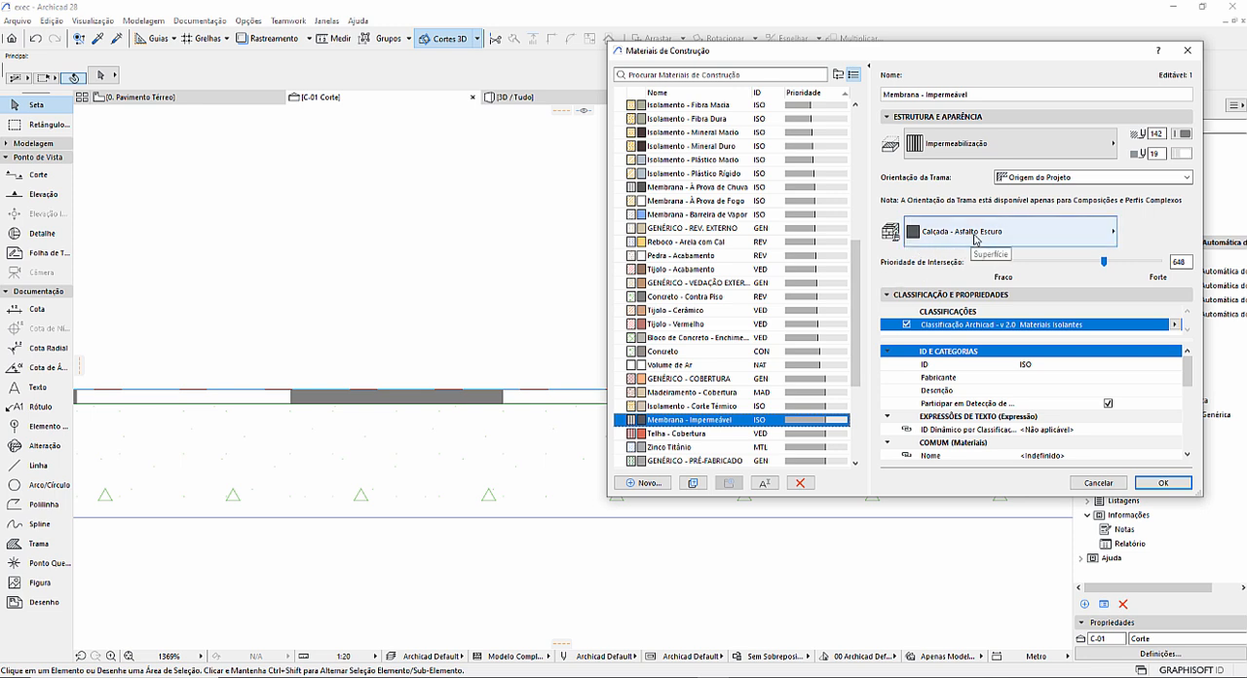
{"action": "left_click", "coordinate": [933, 149]}
{"action": "scroll", "coordinate": [829, 225], "scroll_direction": "up", "scroll_amount": 5}
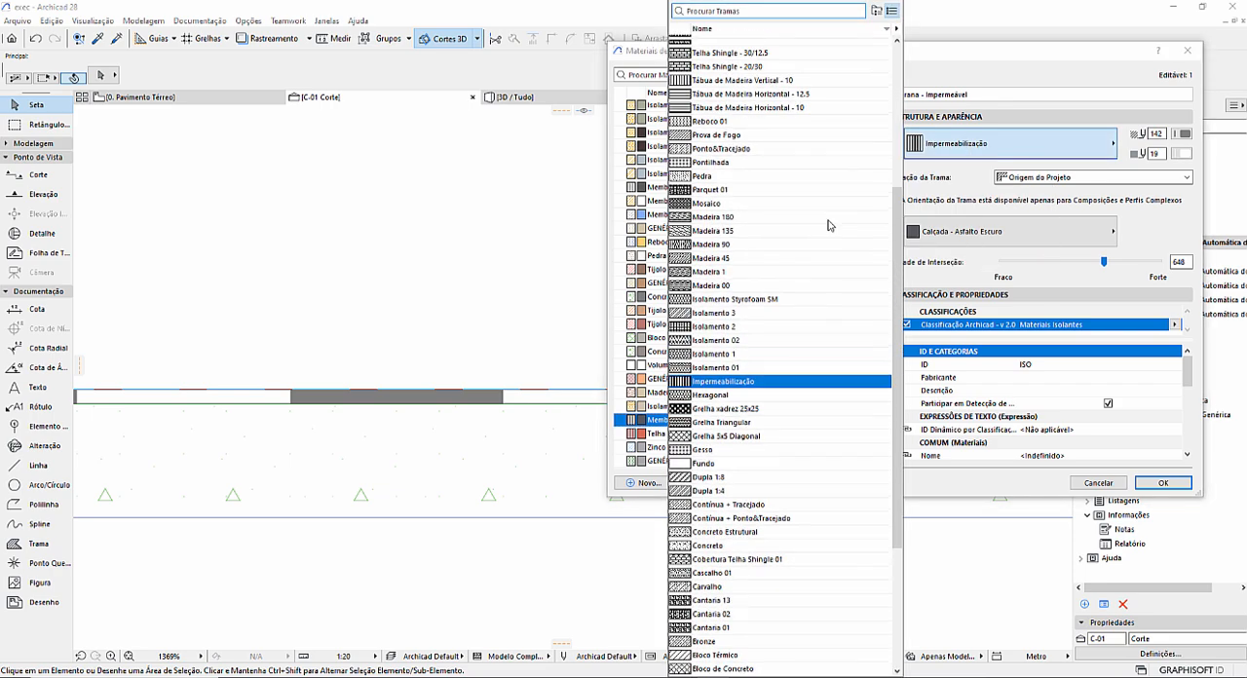
{"action": "scroll", "coordinate": [830, 225], "scroll_direction": "up", "scroll_amount": 5}
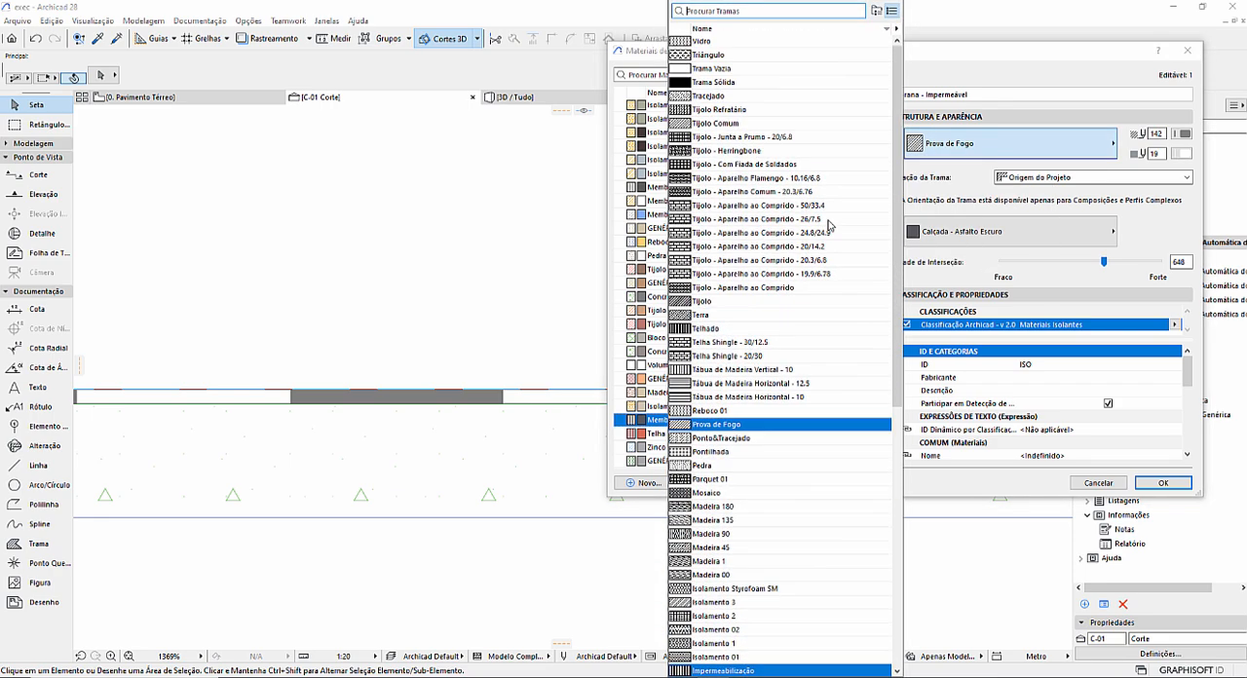
{"action": "left_click", "coordinate": [742, 86]}
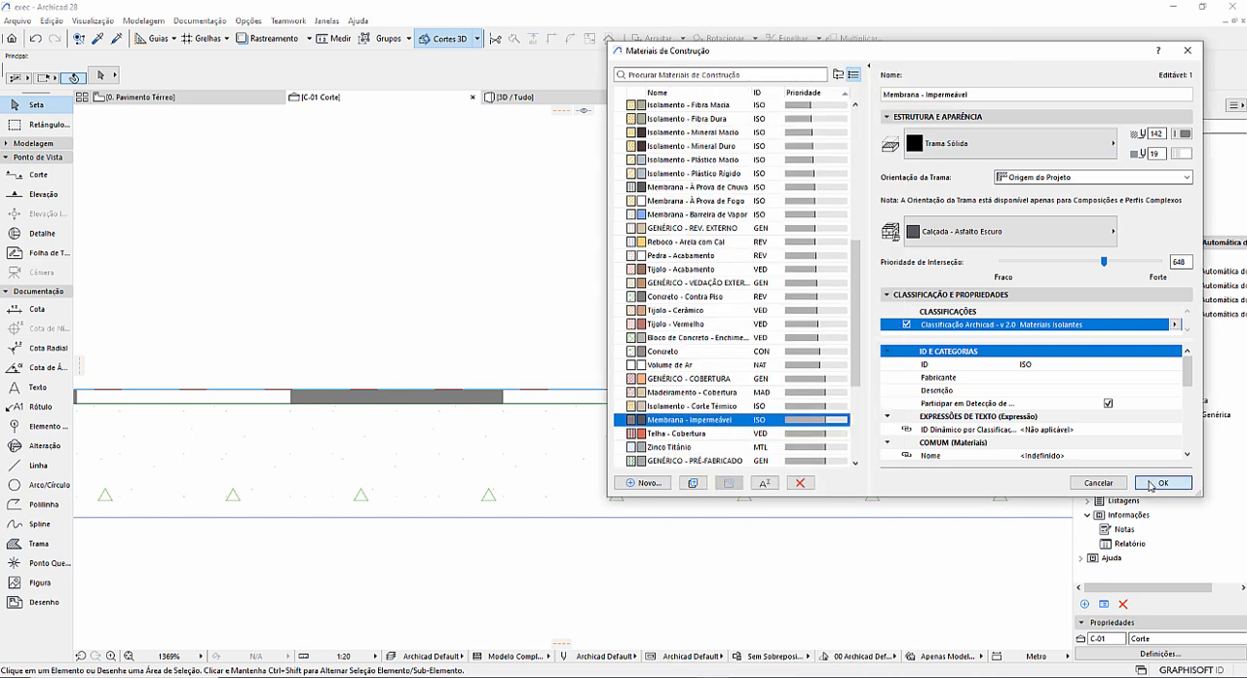
{"action": "left_click", "coordinate": [1159, 482]}
Set the Membrana - Impermeável layer thickness to 0,02 m in the composite Laje em Concreto + Piso Cerâmico 10mm.
{"action": "scroll", "coordinate": [724, 412], "scroll_direction": "down", "scroll_amount": 4}
{"action": "scroll", "coordinate": [721, 414], "scroll_direction": "up", "scroll_amount": 4}
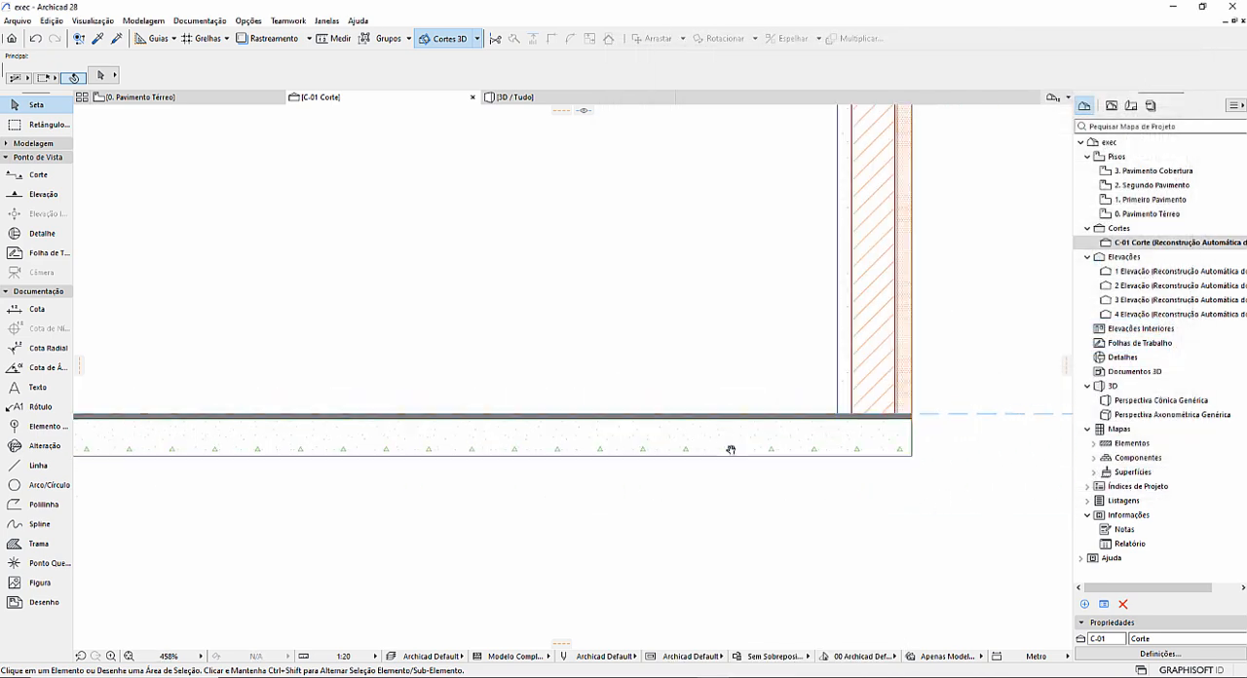
{"action": "scroll", "coordinate": [631, 378], "scroll_direction": "down", "scroll_amount": 3}
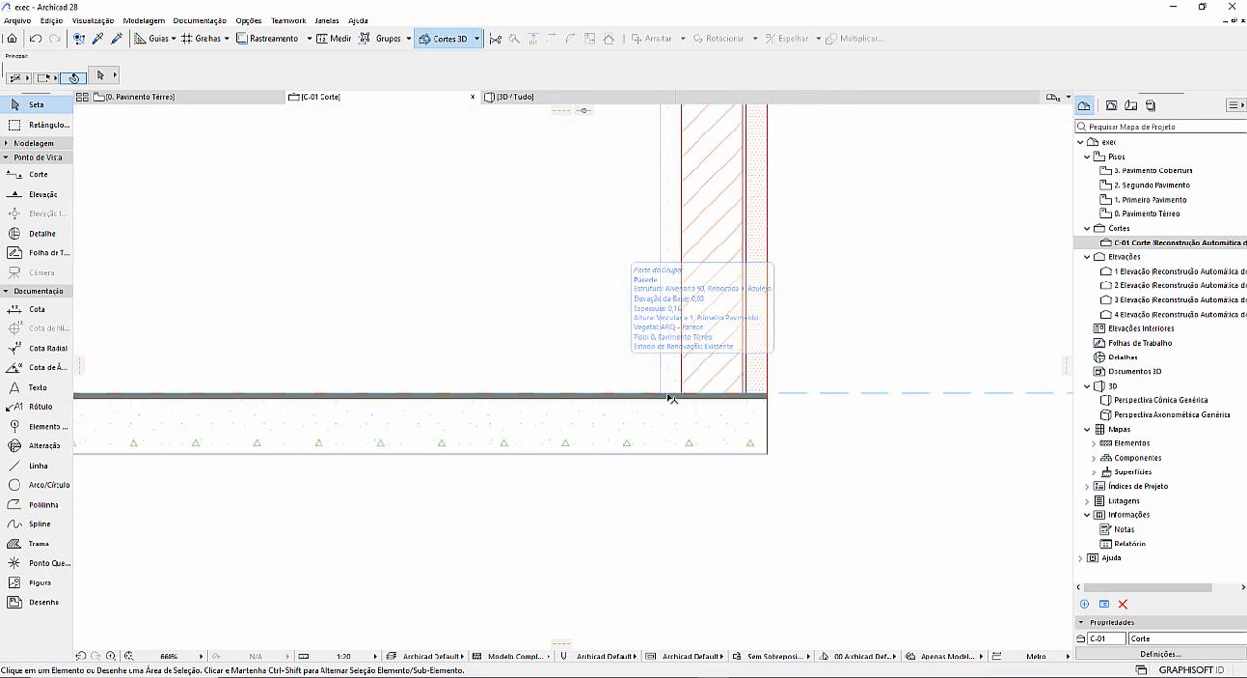
{"action": "middle_click_drag", "start_coordinate": [426, 393], "coordinate": [566, 417]}
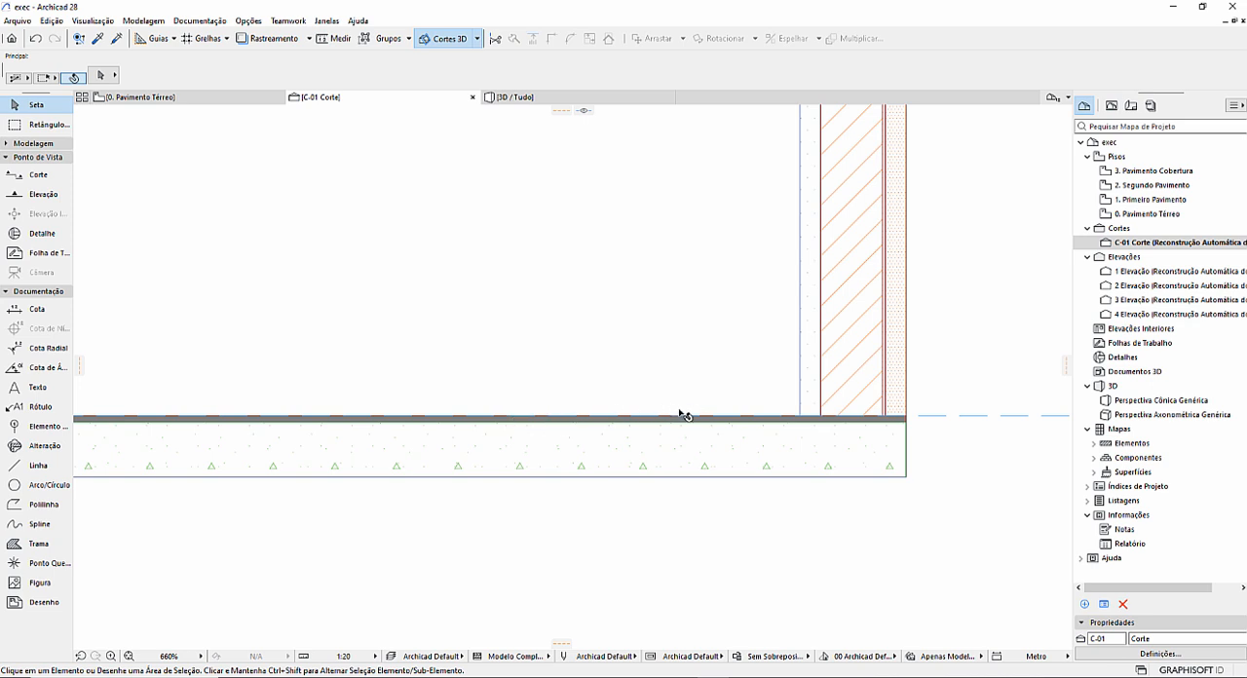
{"action": "scroll", "coordinate": [717, 405], "scroll_direction": "up", "scroll_amount": 3}
{"action": "scroll", "coordinate": [716, 405], "scroll_direction": "up", "scroll_amount": 1}
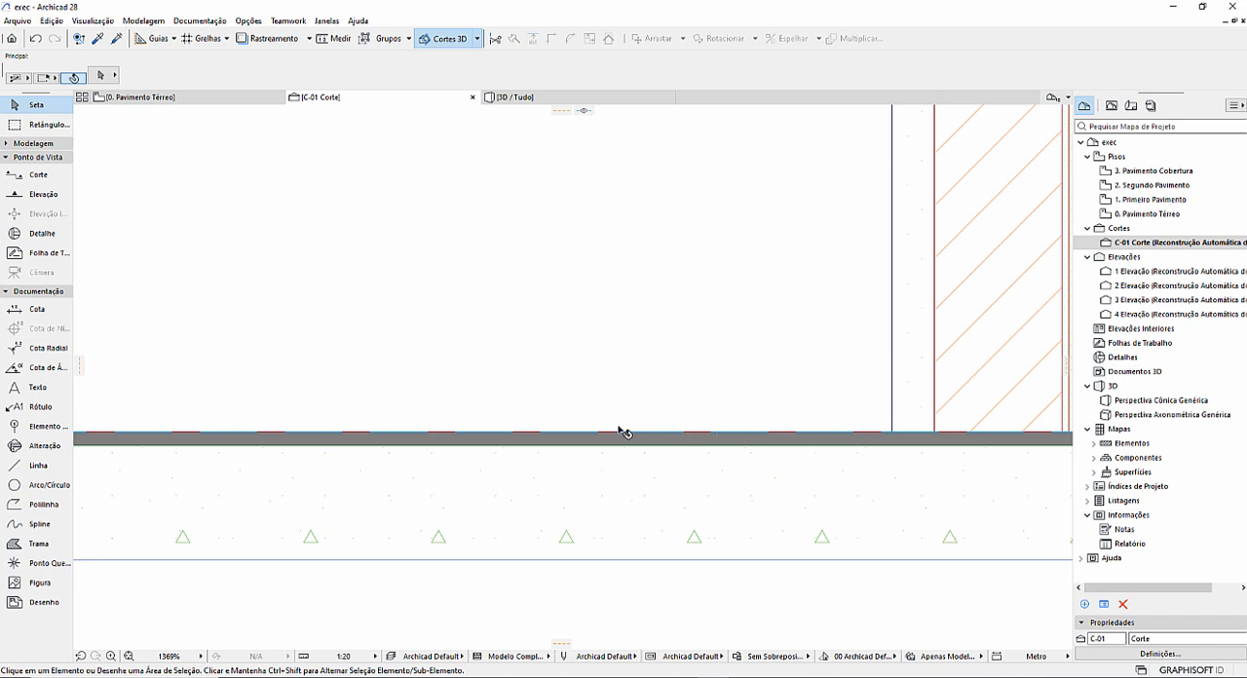
{"action": "left_click", "coordinate": [475, 442]}
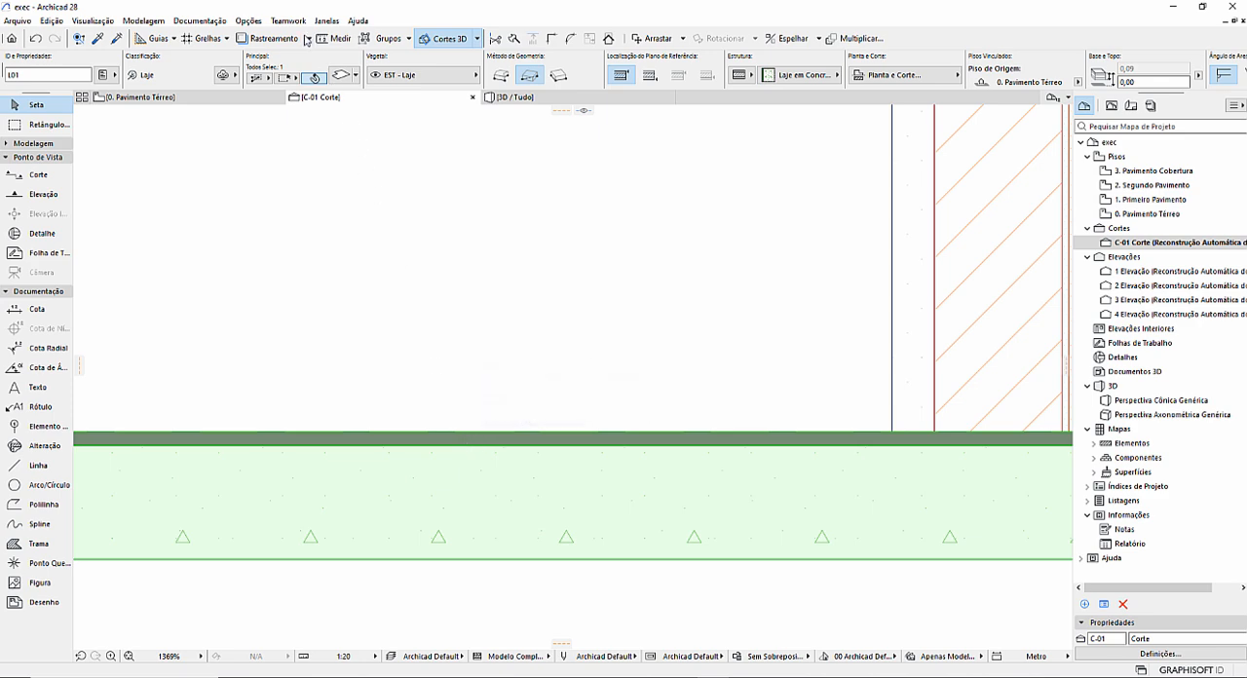
{"action": "left_click", "coordinate": [248, 21]}
{"action": "mouse_move", "coordinate": [257, 39]}
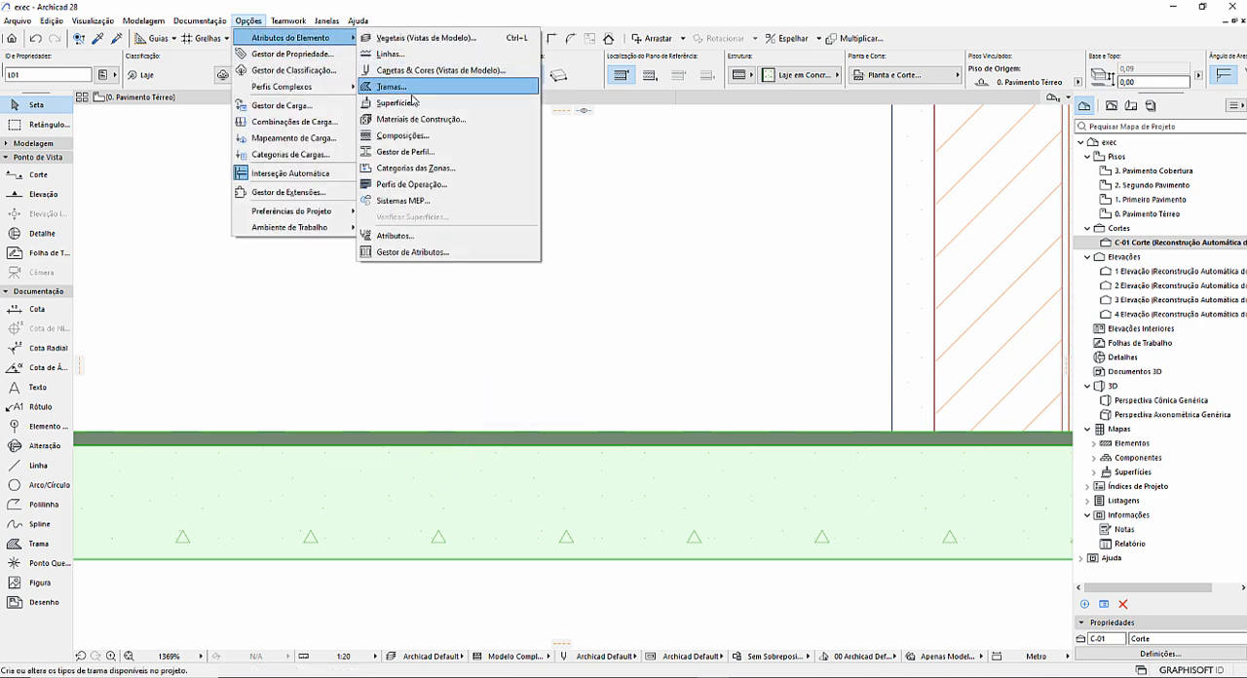
{"action": "left_click", "coordinate": [414, 136]}
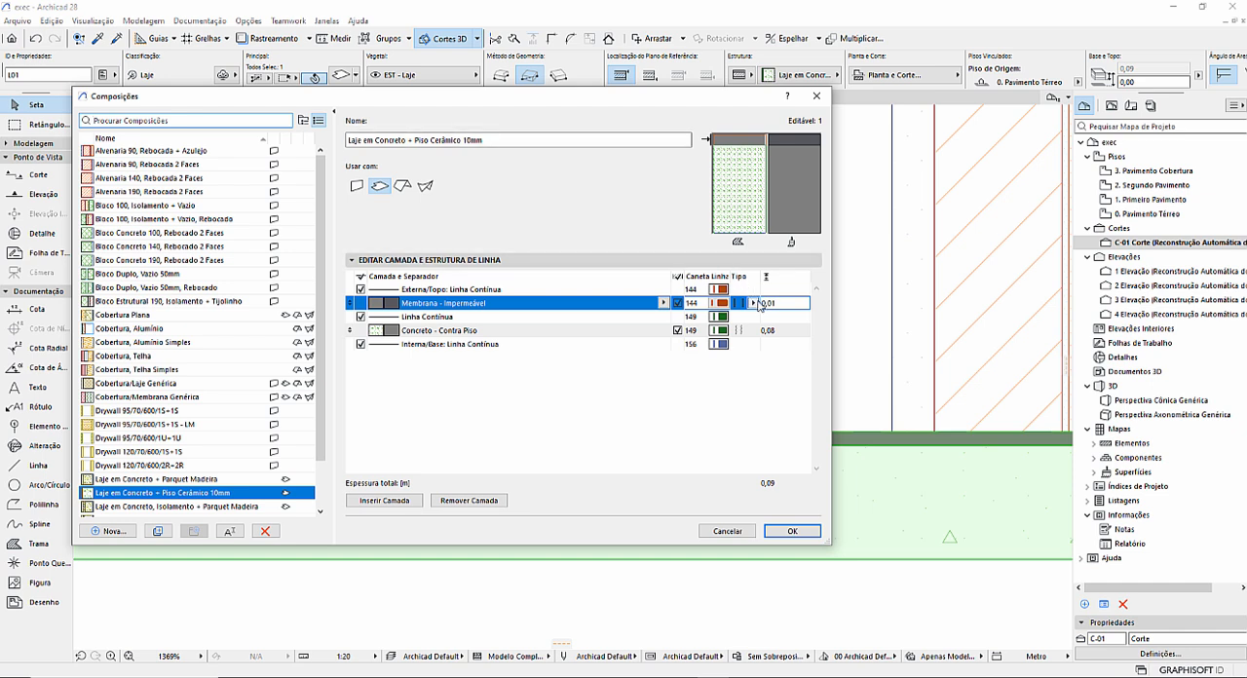
{"action": "left_click", "coordinate": [774, 306]}
{"action": "key", "text": "BackSpace"}
{"action": "key", "text": "Return"}
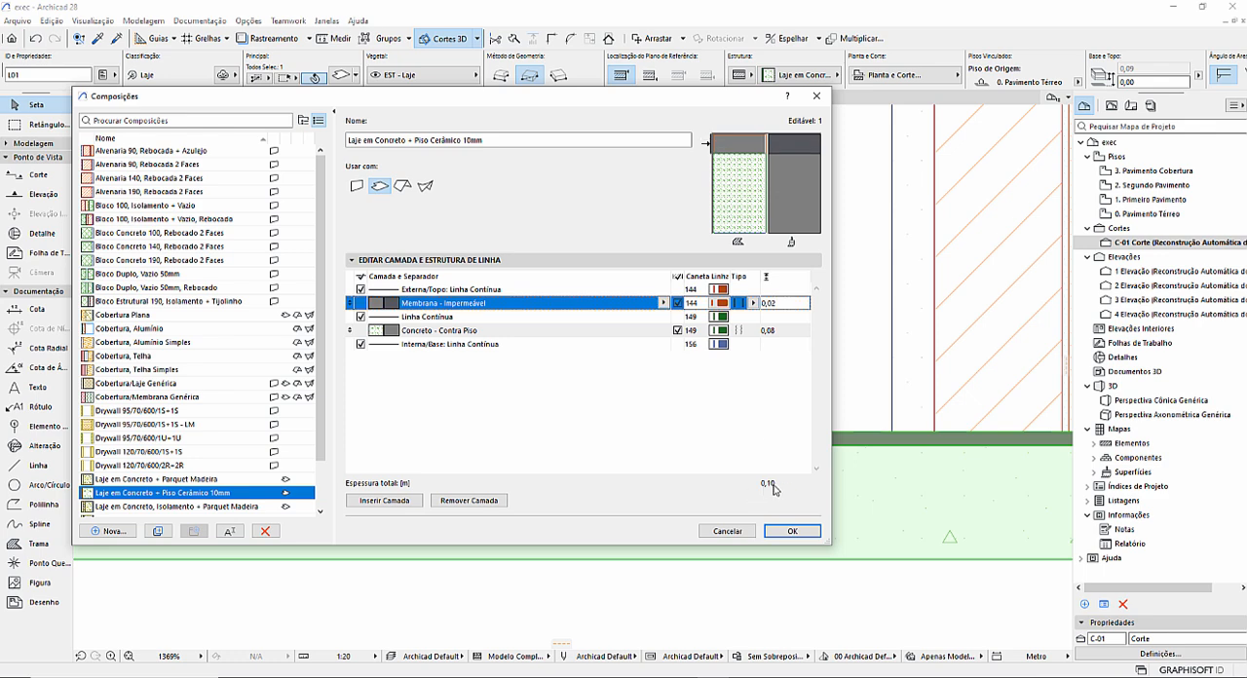
{"action": "left_click", "coordinate": [793, 532]}
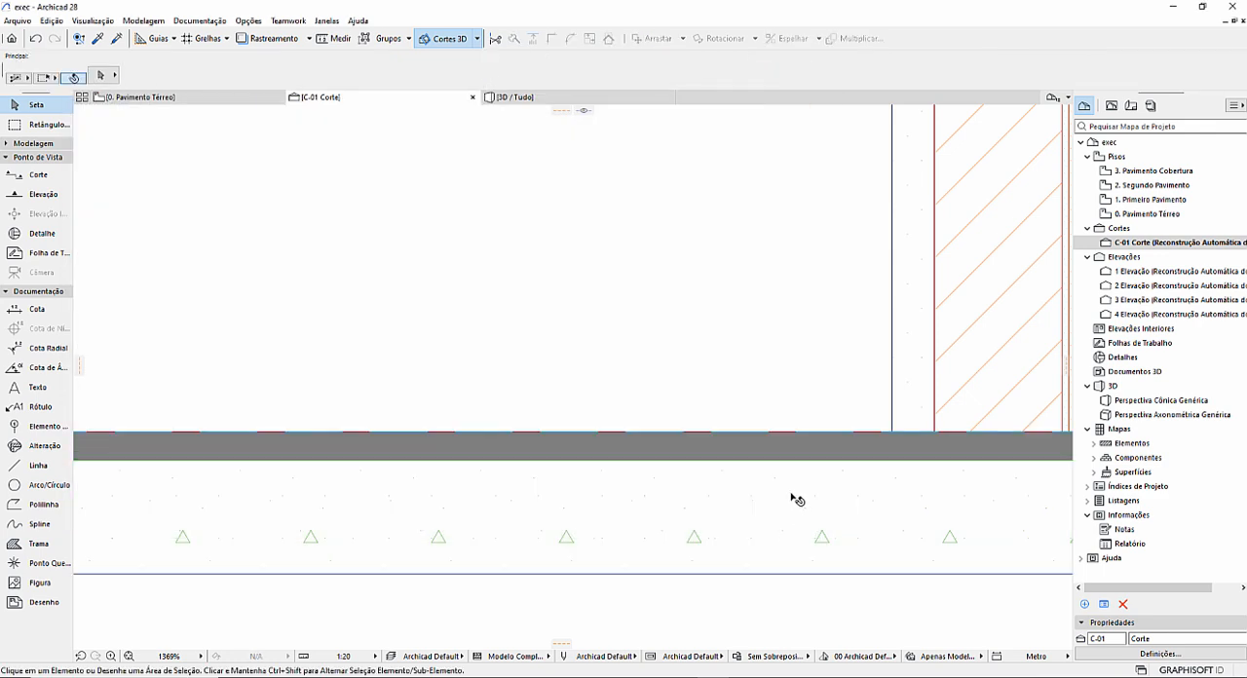
Compare the composite slab's finish layer in section C-01 with the floor surface in the 3D view.
{"action": "scroll", "coordinate": [710, 423], "scroll_direction": "down", "scroll_amount": 2}
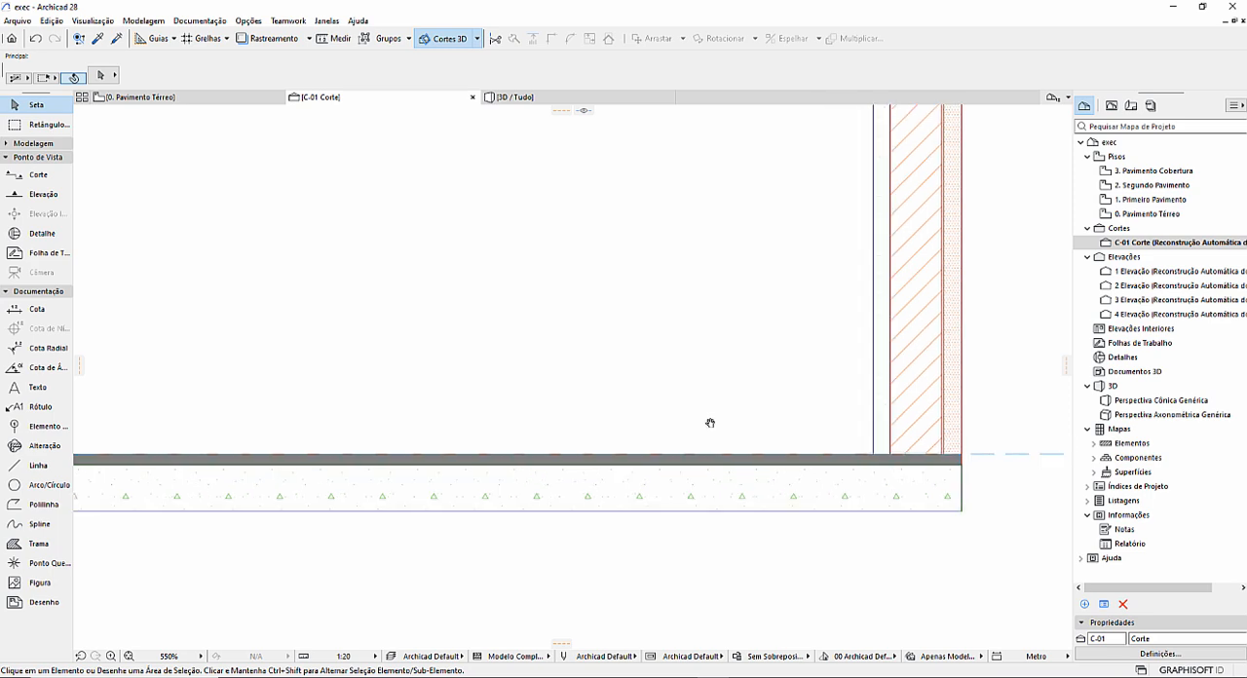
{"action": "left_click", "coordinate": [522, 97]}
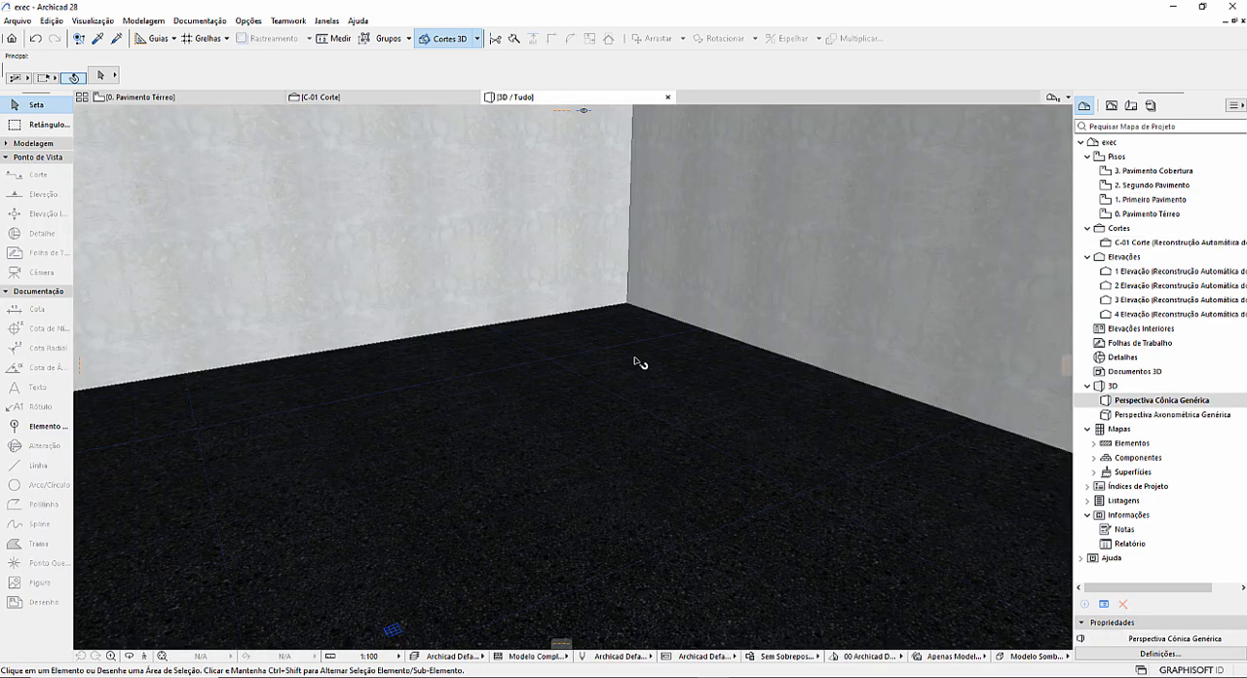
{"action": "left_click", "coordinate": [330, 97]}
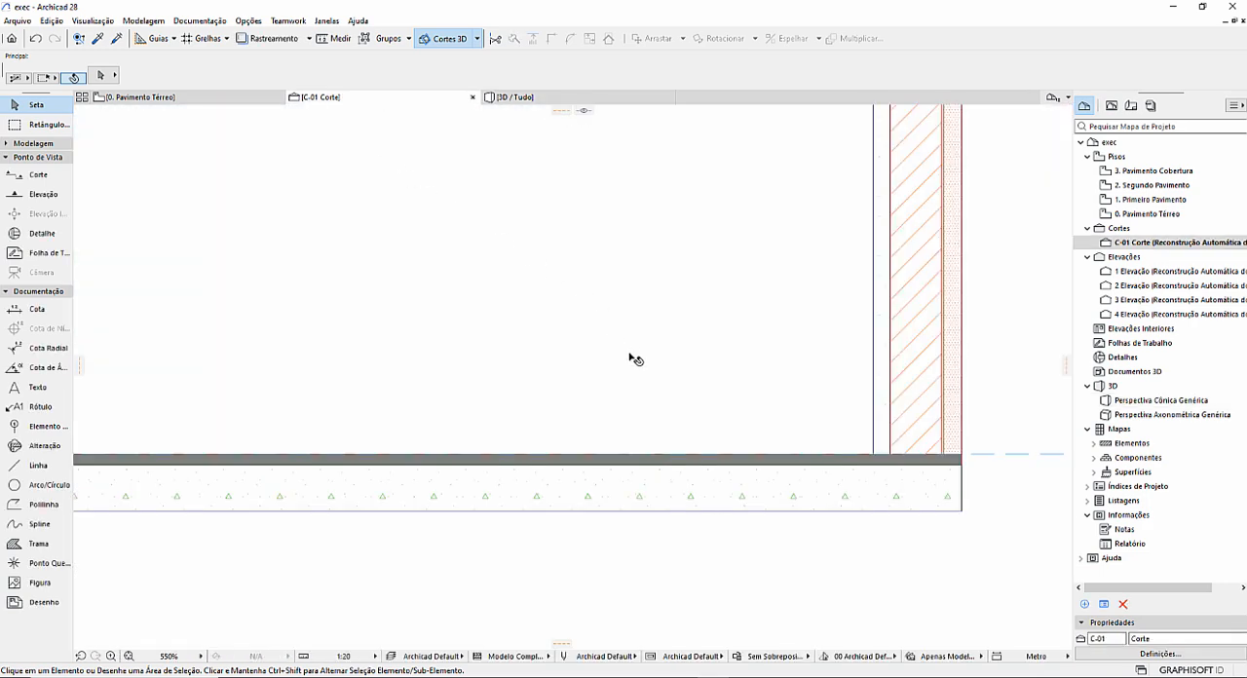
{"action": "left_click", "coordinate": [533, 99]}
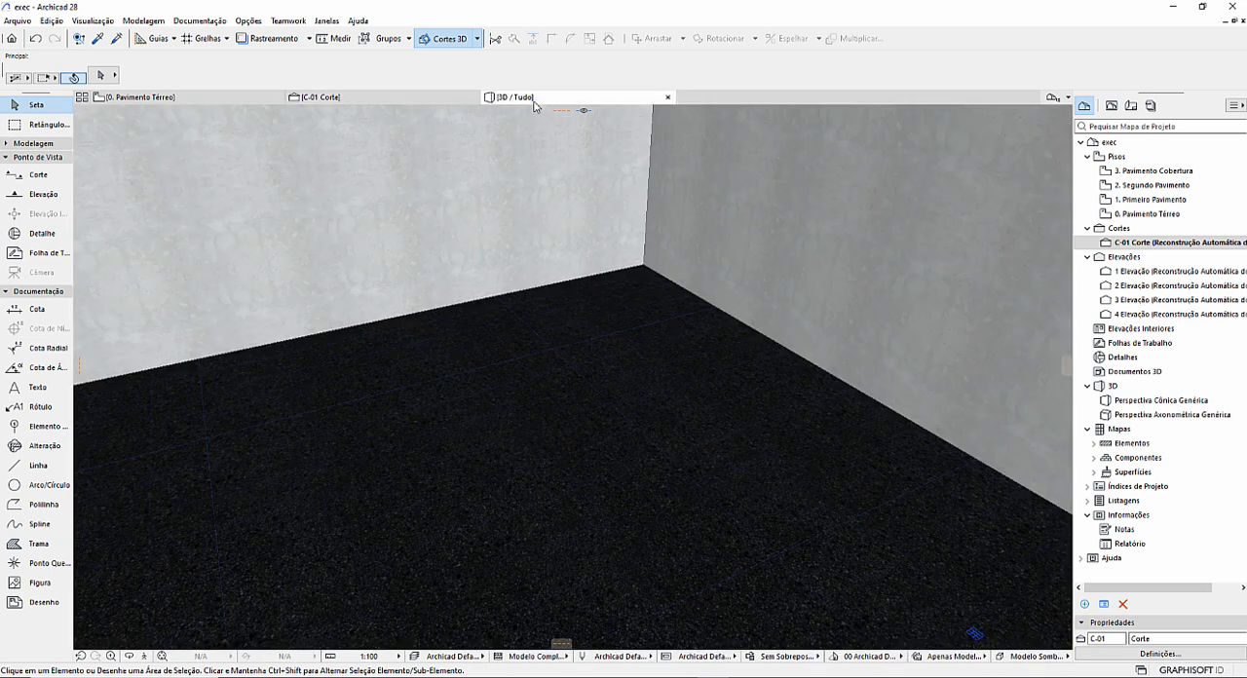
Cut a rectangular opening in the composite slab near the room's upper-right corner in the ground floor plan and inspect it in 3D.
{"action": "left_click", "coordinate": [234, 98]}
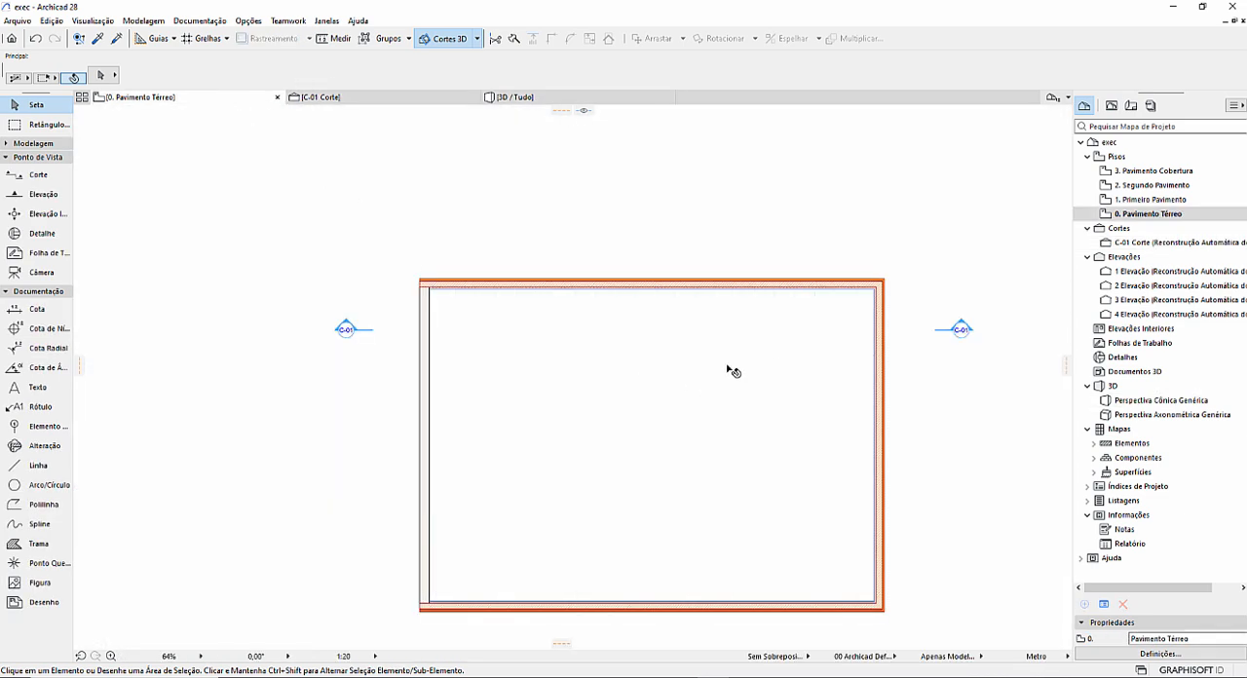
{"action": "left_click", "coordinate": [735, 332]}
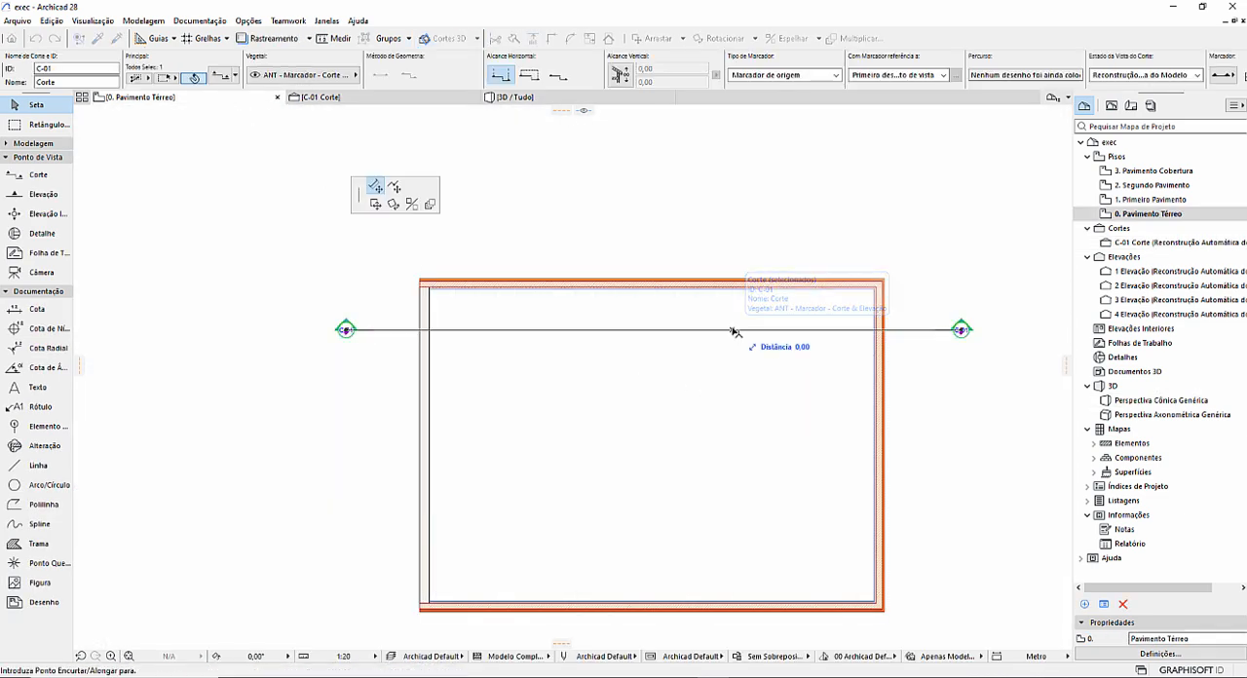
{"action": "left_click", "coordinate": [739, 324]}
{"action": "right_click", "coordinate": [739, 321]}
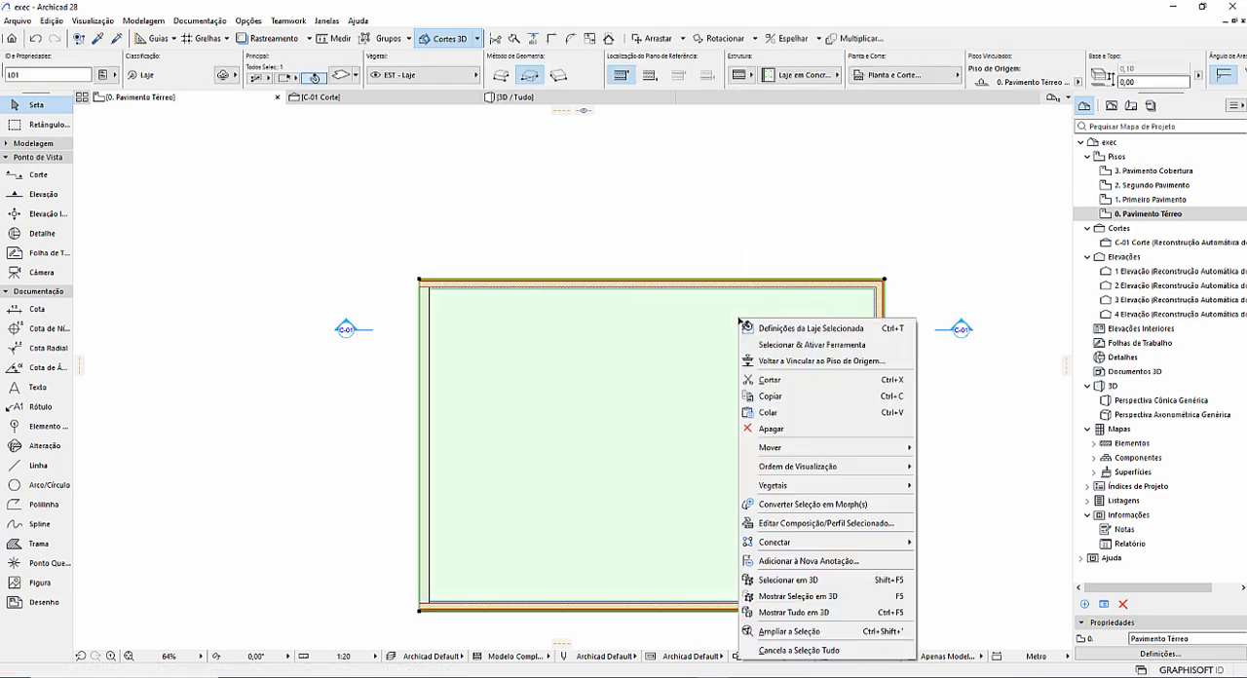
{"action": "left_click", "coordinate": [788, 359]}
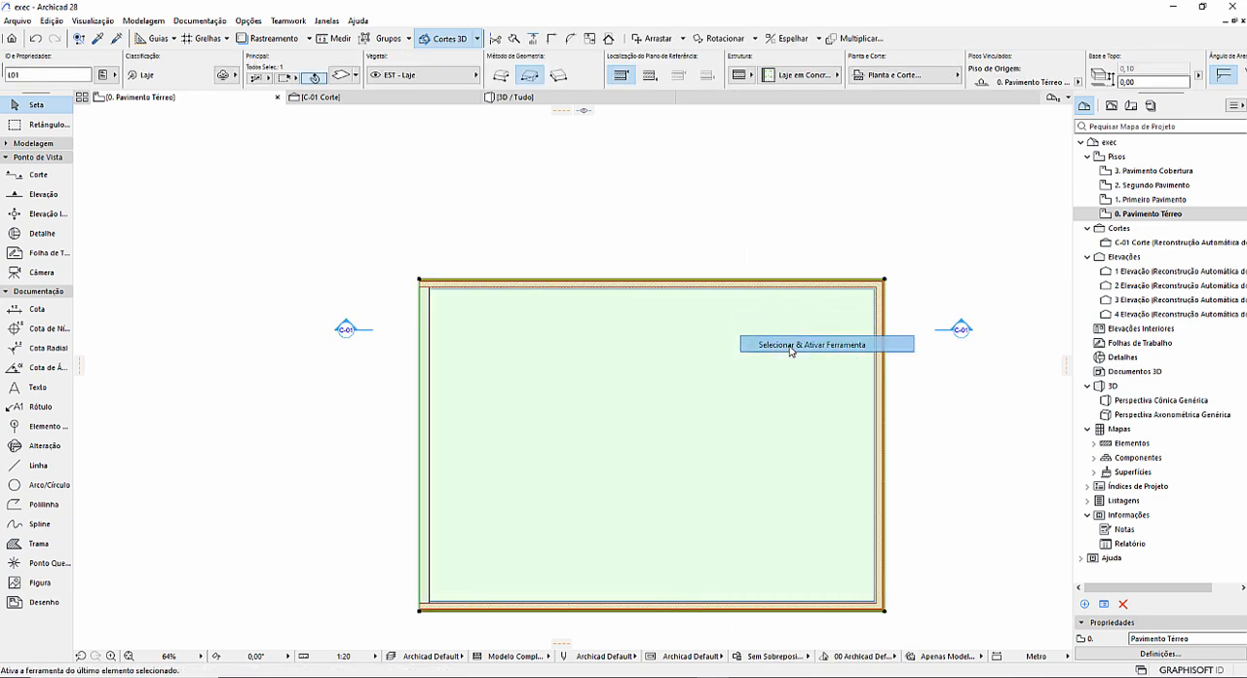
{"action": "left_click", "coordinate": [772, 296]}
{"action": "left_click", "coordinate": [860, 374]}
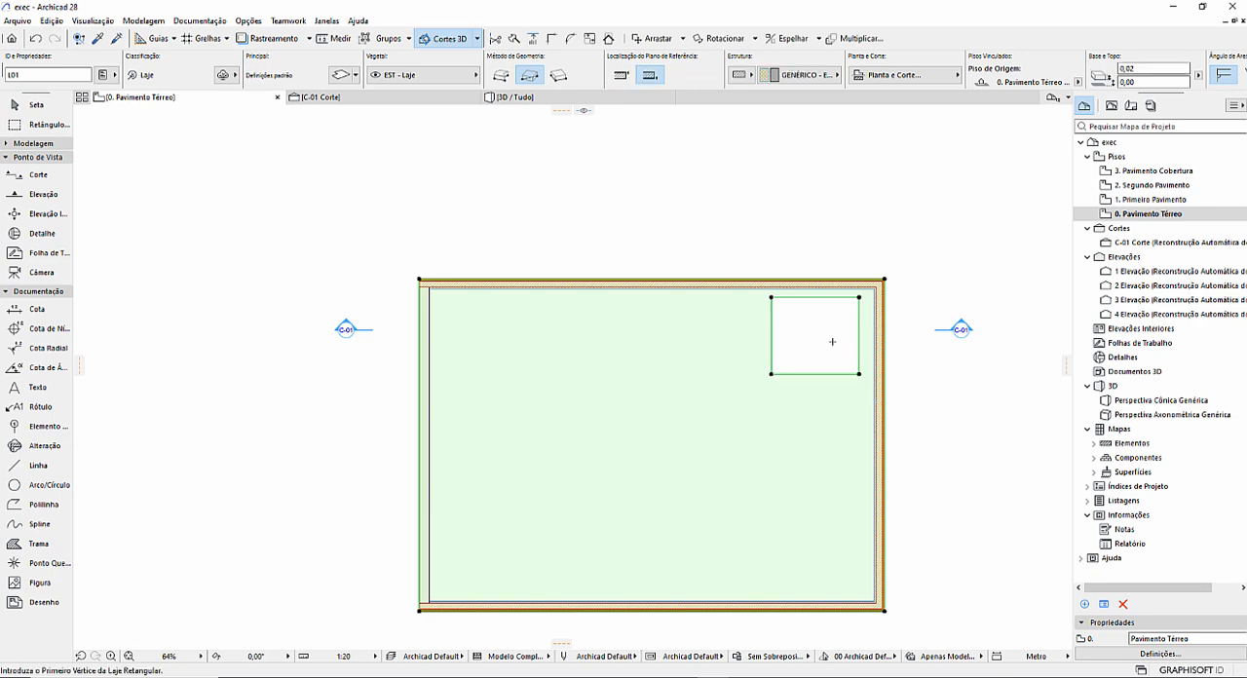
{"action": "key", "text": "Escape"}
{"action": "left_click", "coordinate": [515, 102]}
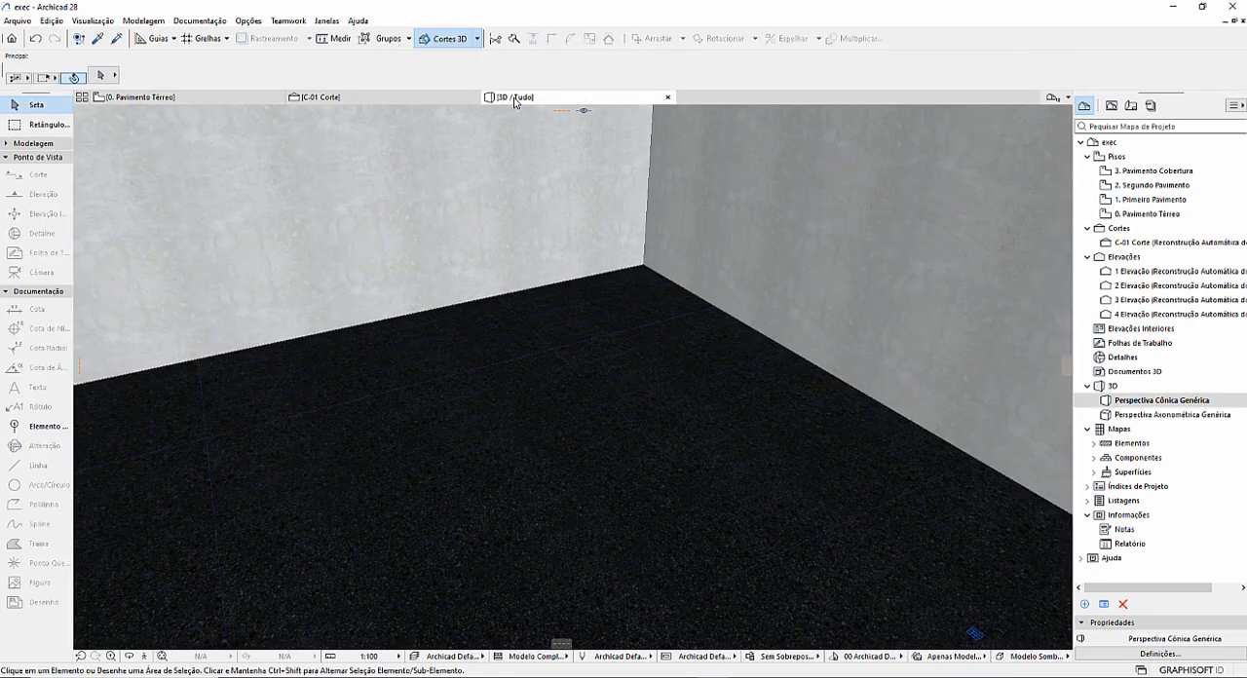
{"action": "middle_click_drag", "start_coordinate": [558, 296], "coordinate": [583, 385], "text": "shift"}
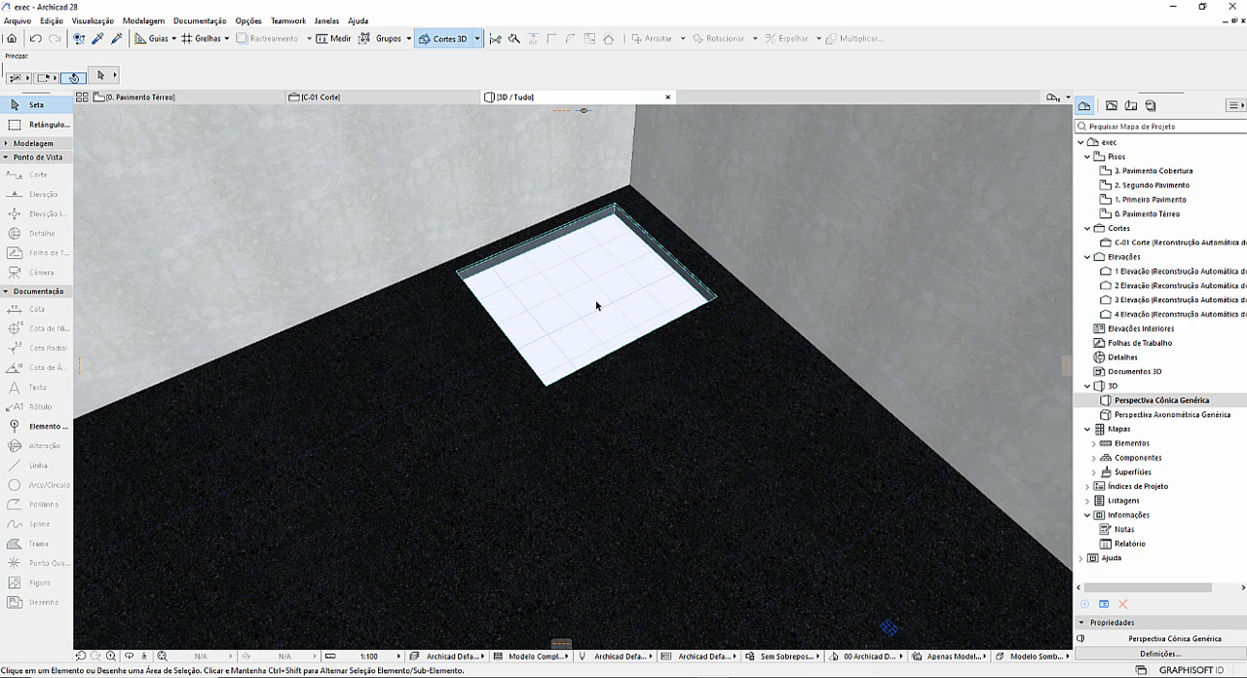
Undo the rectangular opening in the composite slab in the ground floor plan and deselect the slab.
{"action": "left_click", "coordinate": [234, 98]}
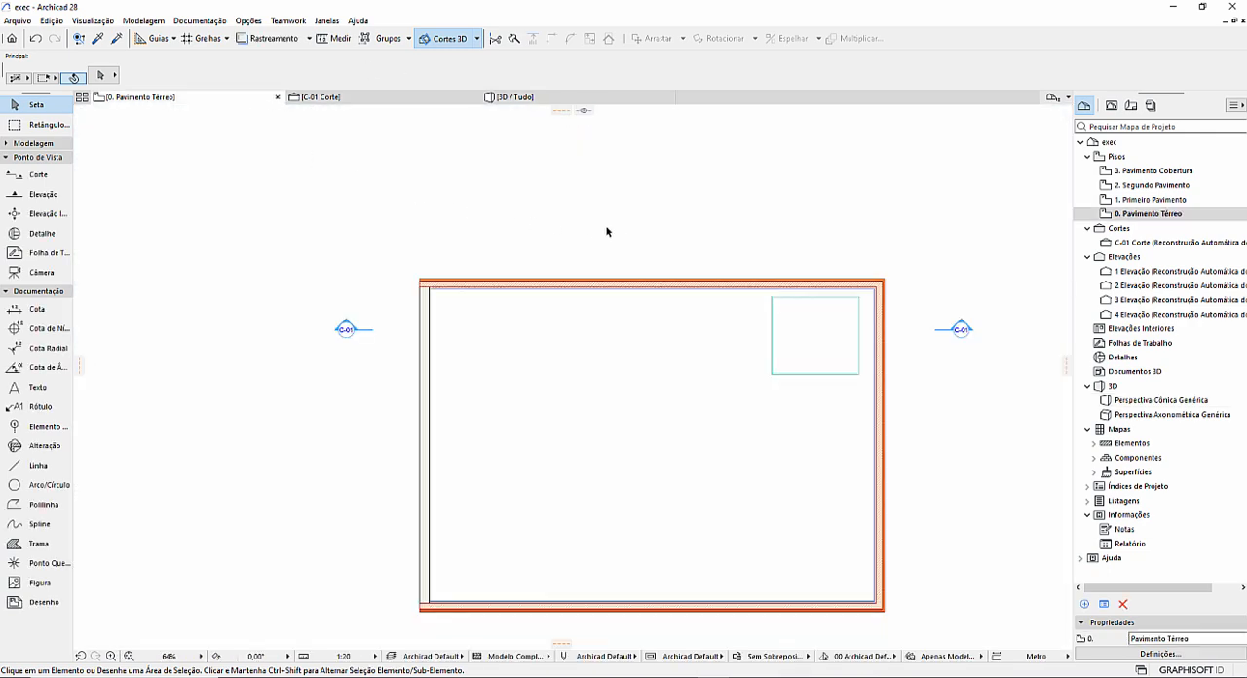
{"action": "key", "text": "ctrl+z"}
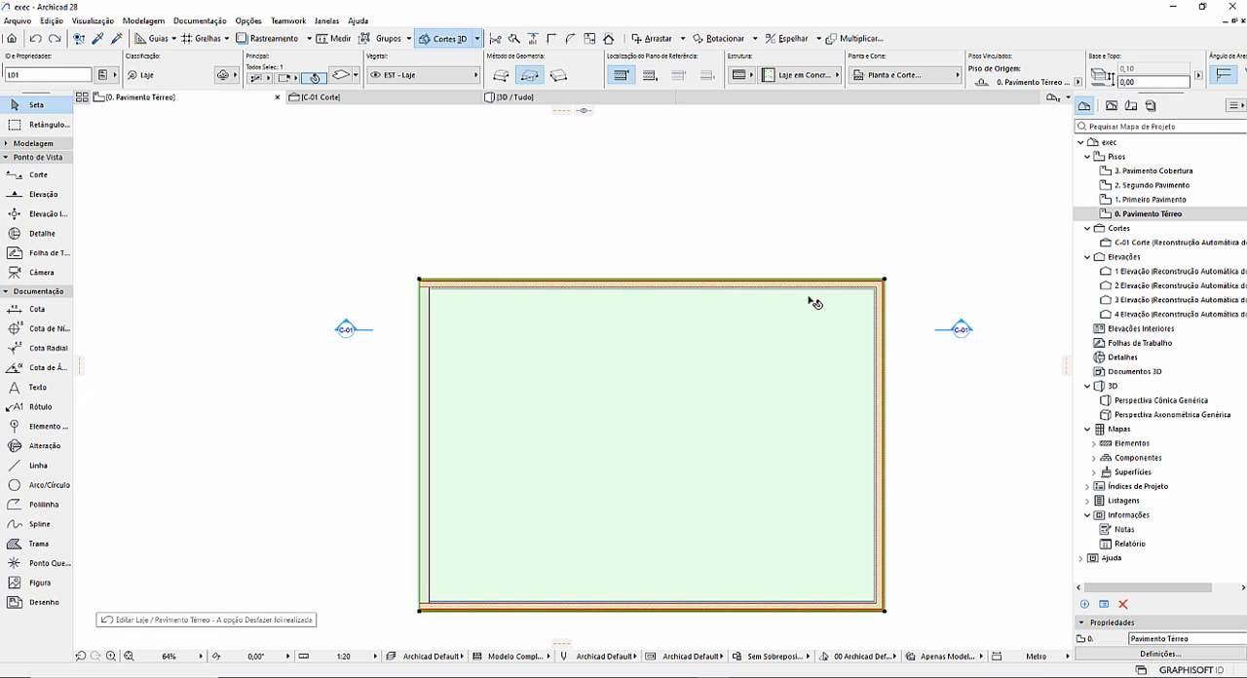
{"action": "key", "text": "Escape"}
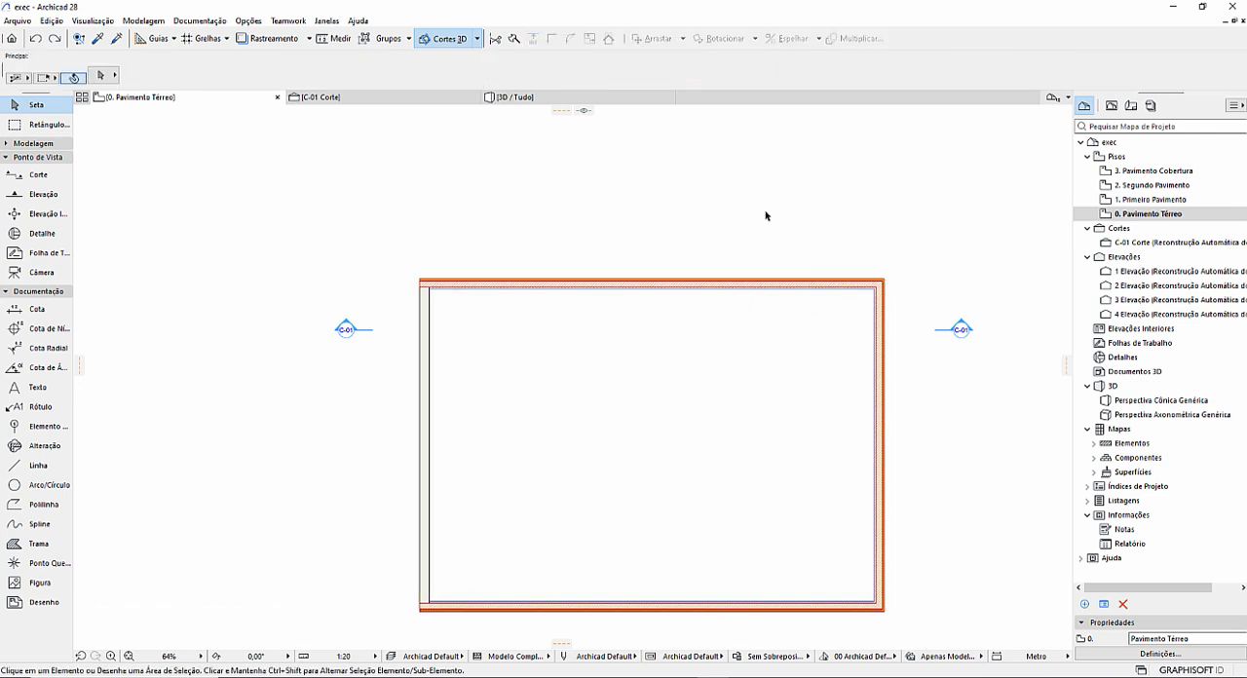
Place a 1,00 × 1,00 column inside the room near its upper-right corner in the ground floor plan.
{"action": "left_click", "coordinate": [52, 143]}
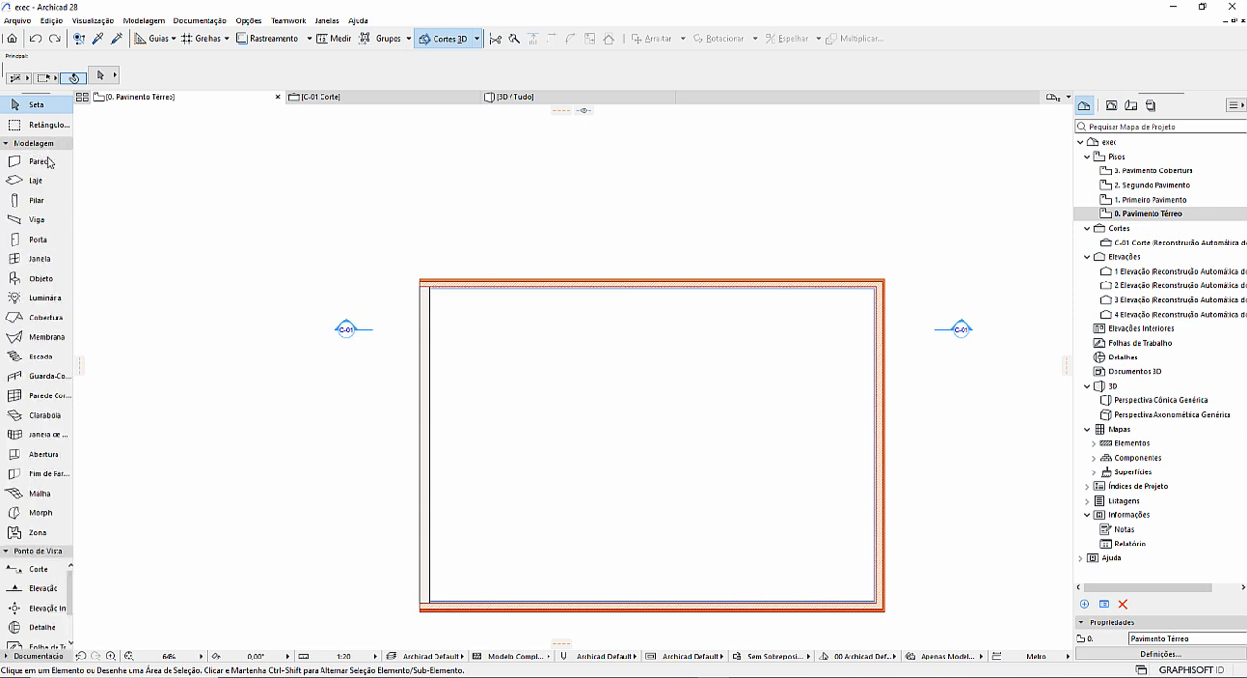
{"action": "left_click", "coordinate": [39, 202]}
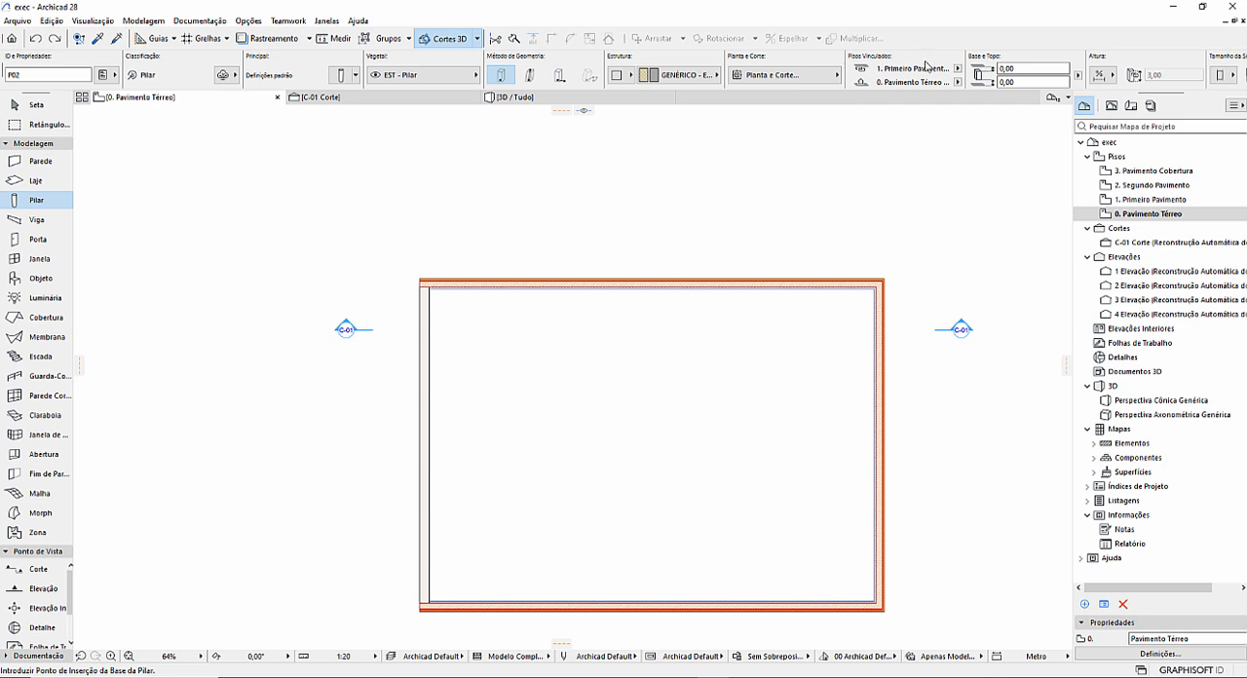
{"action": "scroll", "coordinate": [929, 67], "scroll_direction": "down", "scroll_amount": 5}
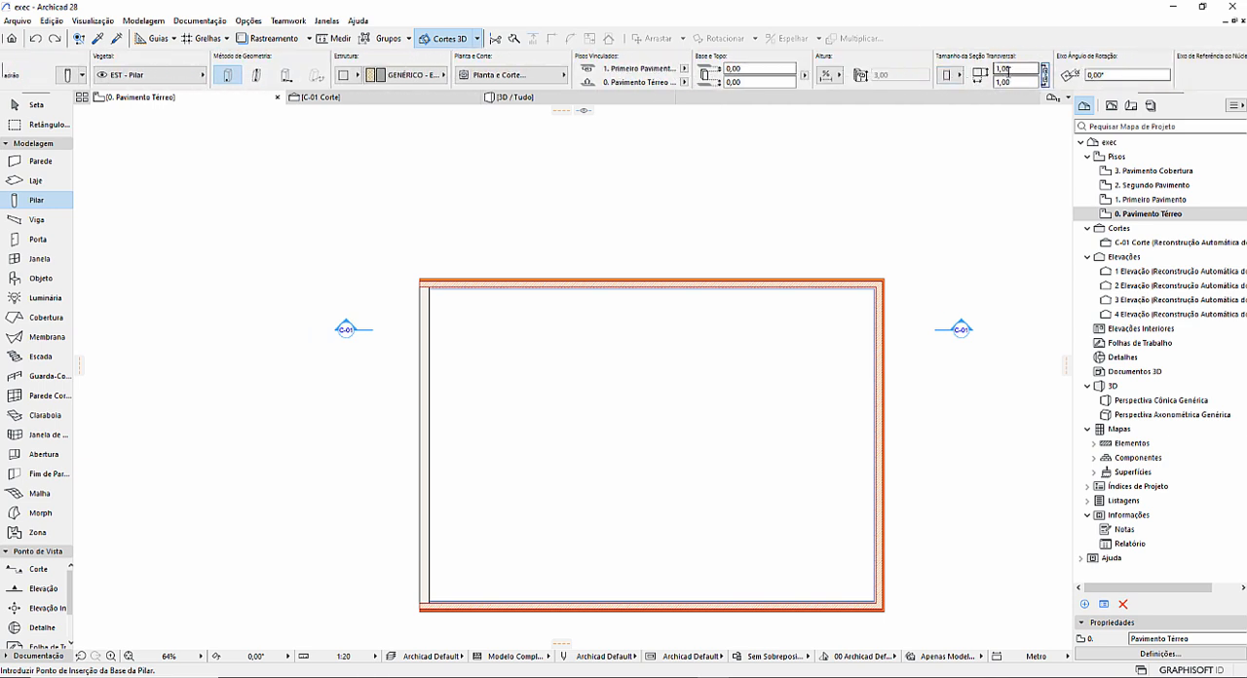
{"action": "left_click", "coordinate": [769, 338]}
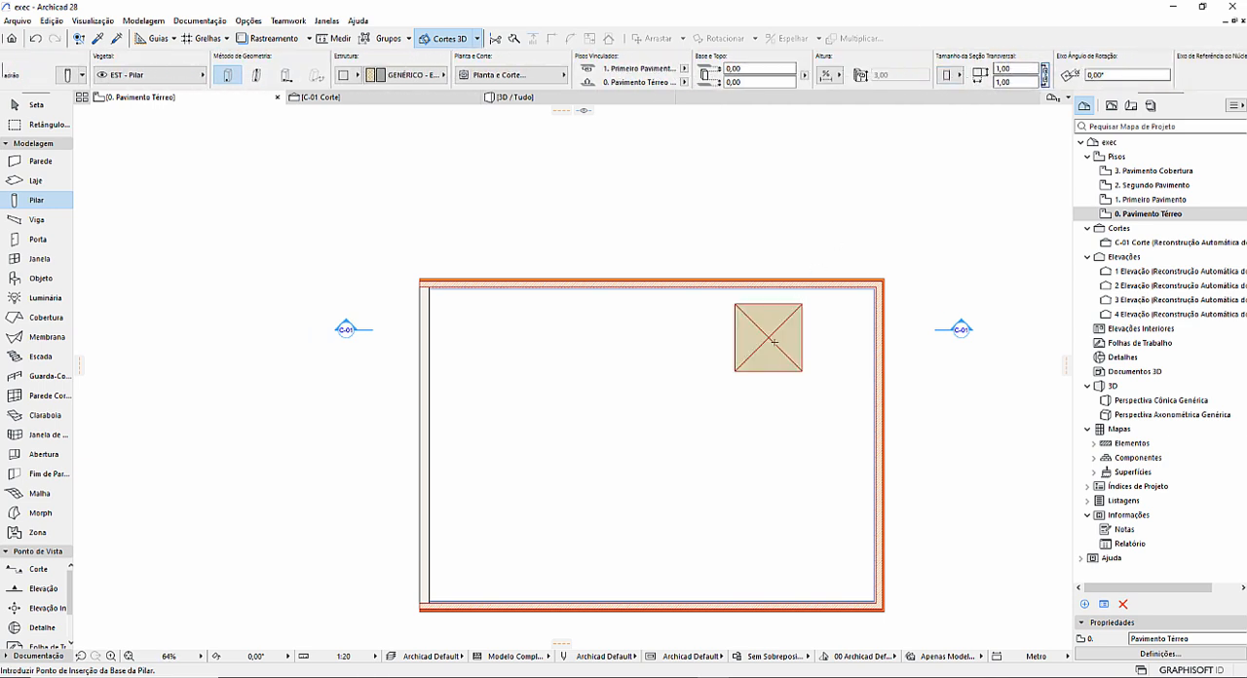
{"action": "key", "text": "Escape"}
Move the square column closer to the room's upper-right corner in the floor plan and deselect it.
{"action": "left_click", "coordinate": [788, 346]}
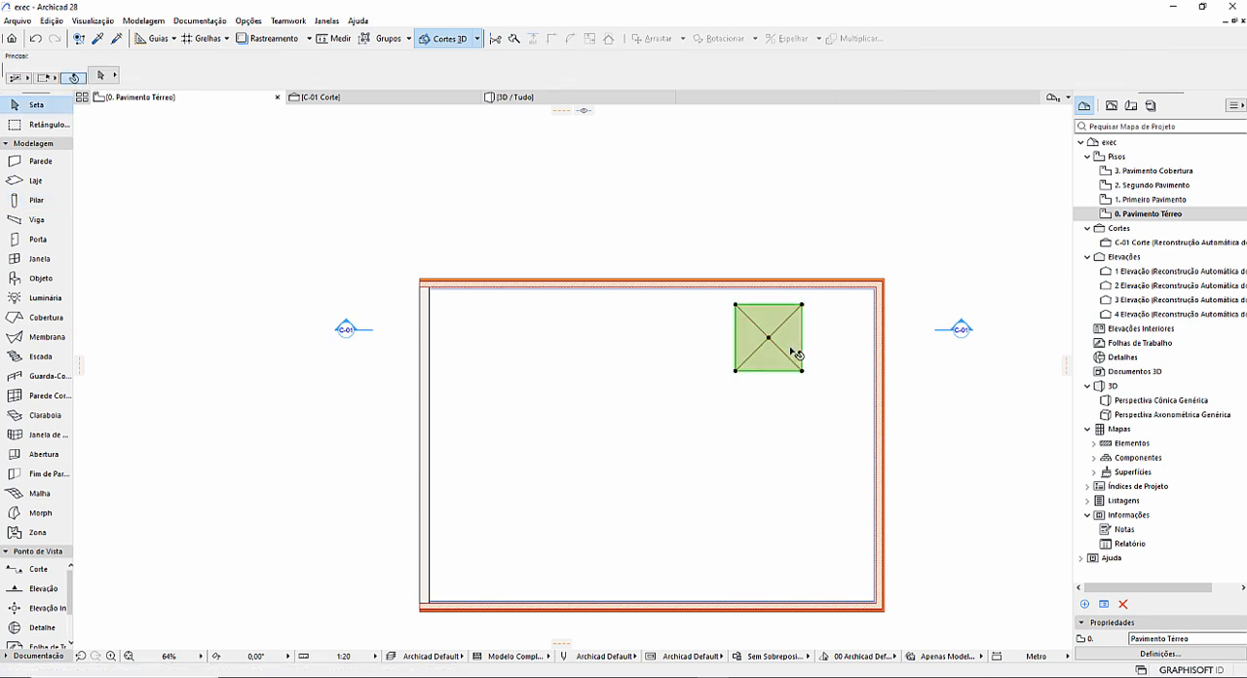
{"action": "left_click", "coordinate": [788, 344]}
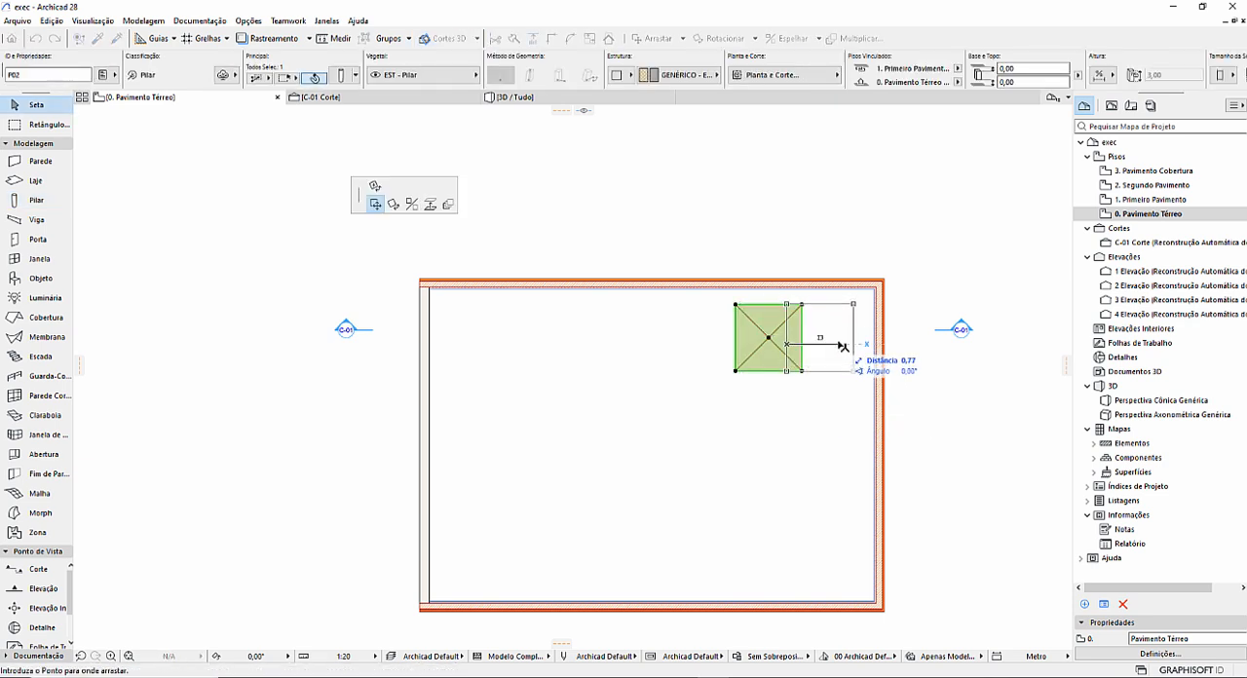
{"action": "left_click", "coordinate": [856, 340]}
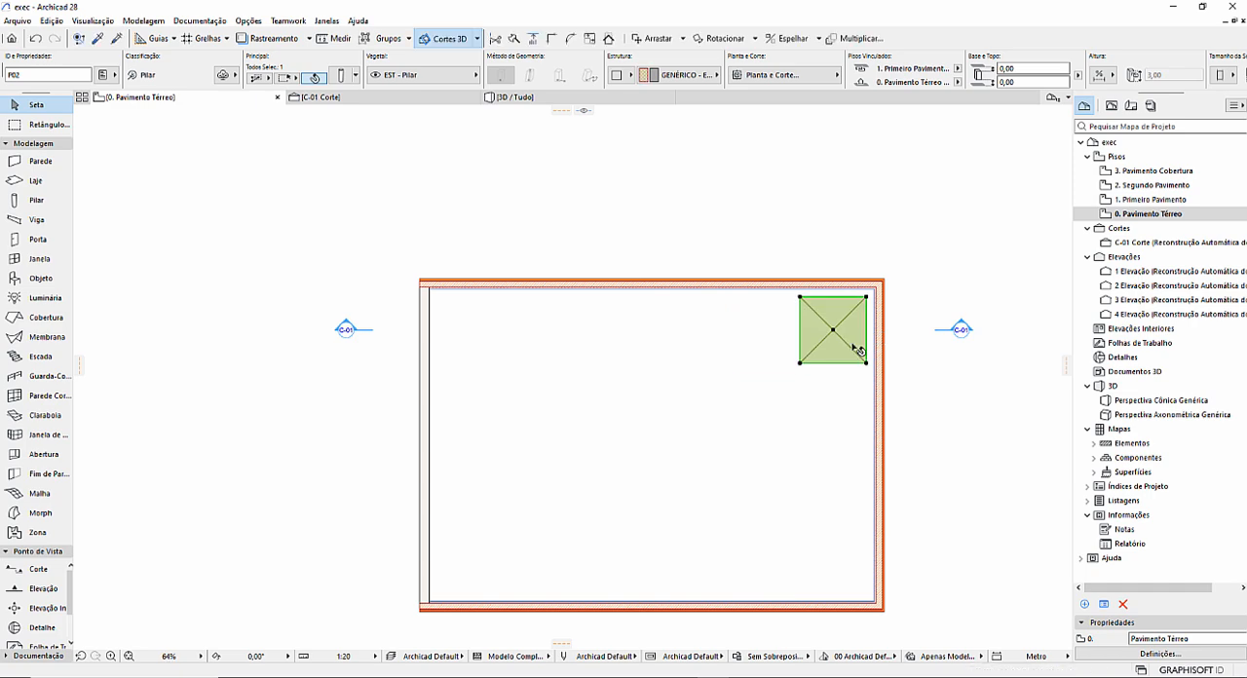
{"action": "key", "text": "Escape"}
{"action": "scroll", "coordinate": [864, 343], "scroll_direction": "up", "scroll_amount": 4}
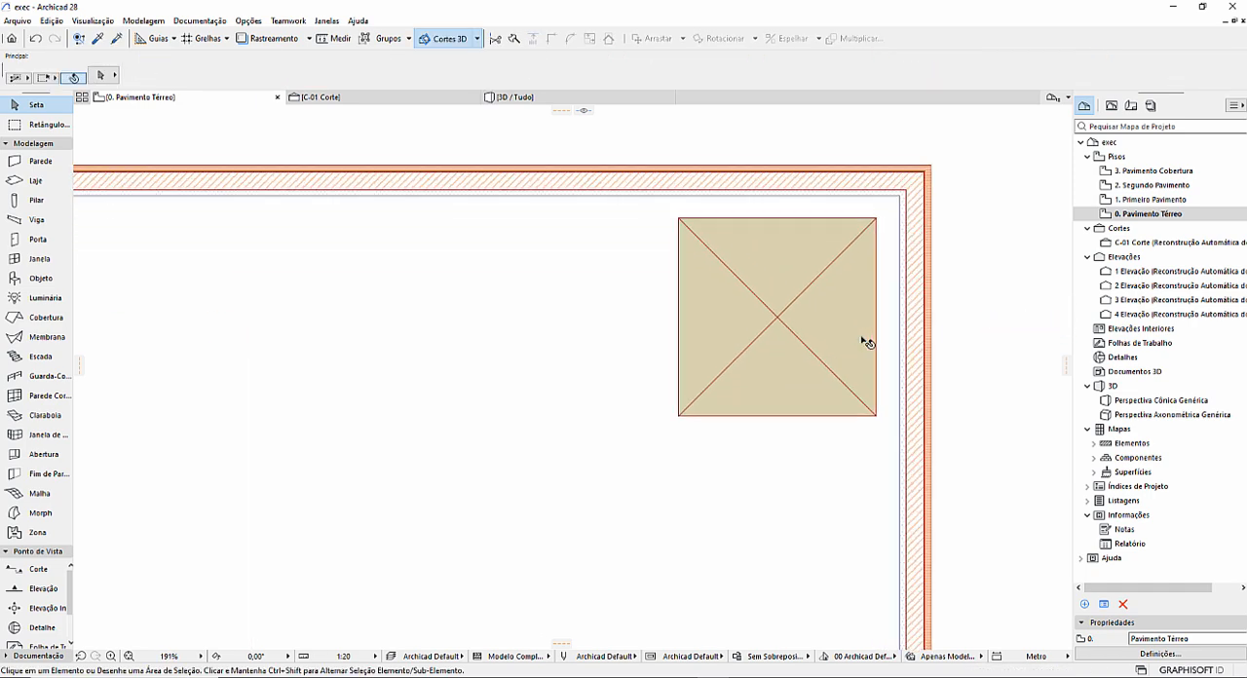
In the 3D view, set the column's top link to Não Vinculado and its top offset to 0,02.
{"action": "left_click", "coordinate": [508, 99]}
{"action": "scroll", "coordinate": [635, 313], "scroll_direction": "down", "scroll_amount": 10}
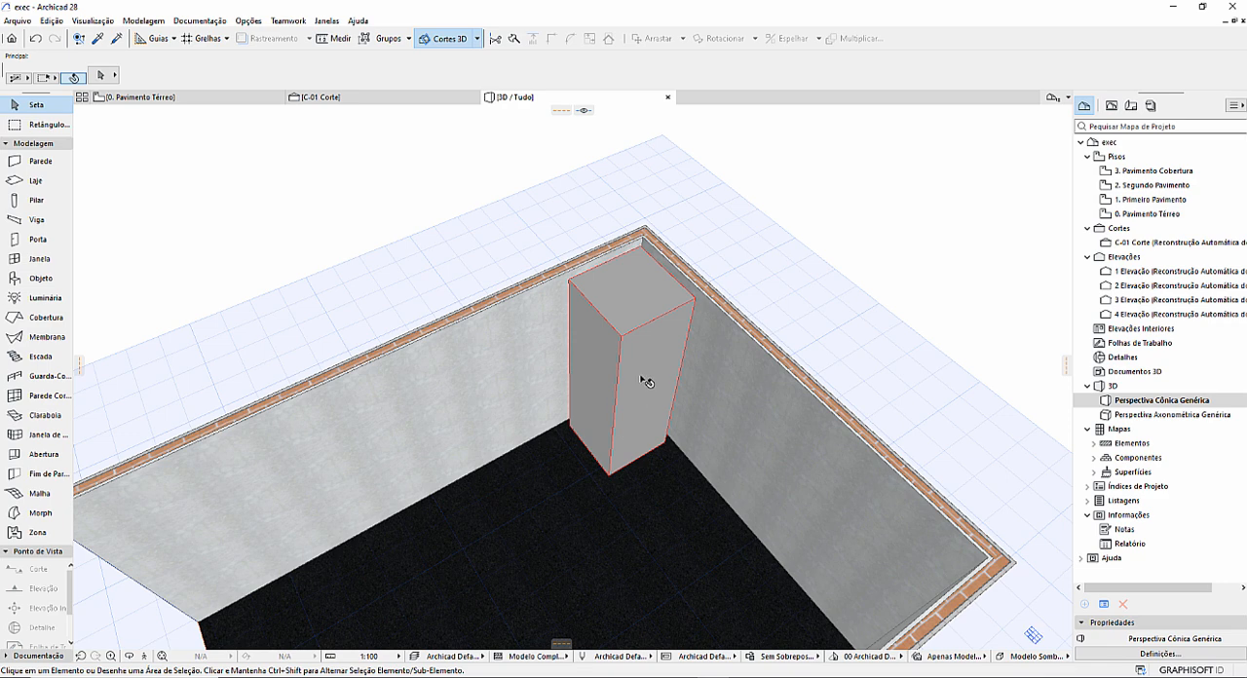
{"action": "left_click", "coordinate": [645, 380]}
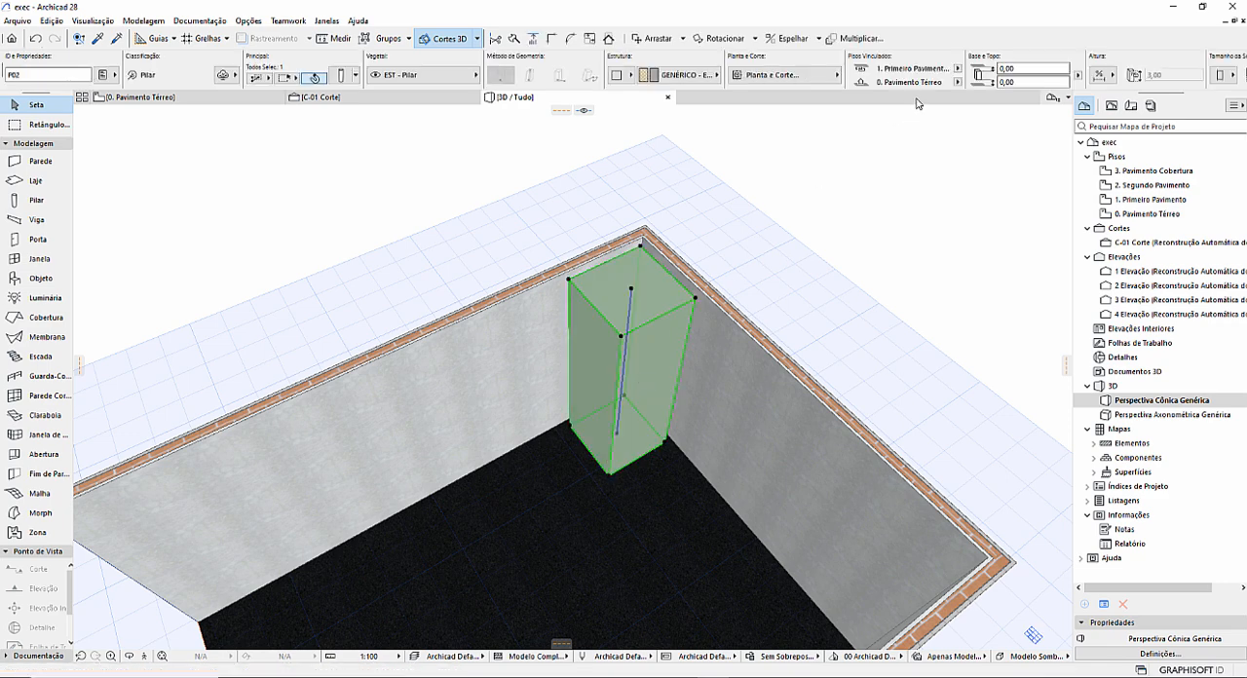
{"action": "left_click", "coordinate": [958, 69]}
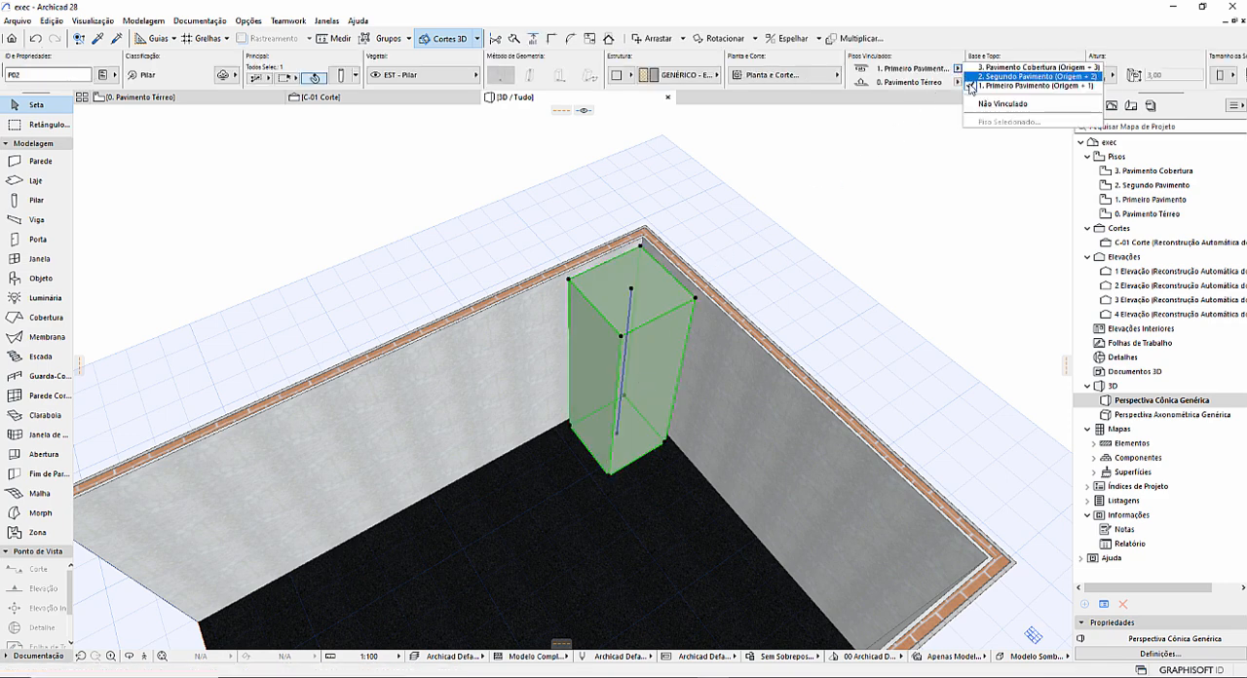
{"action": "left_click", "coordinate": [1009, 106]}
{"action": "left_click", "coordinate": [1028, 71]}
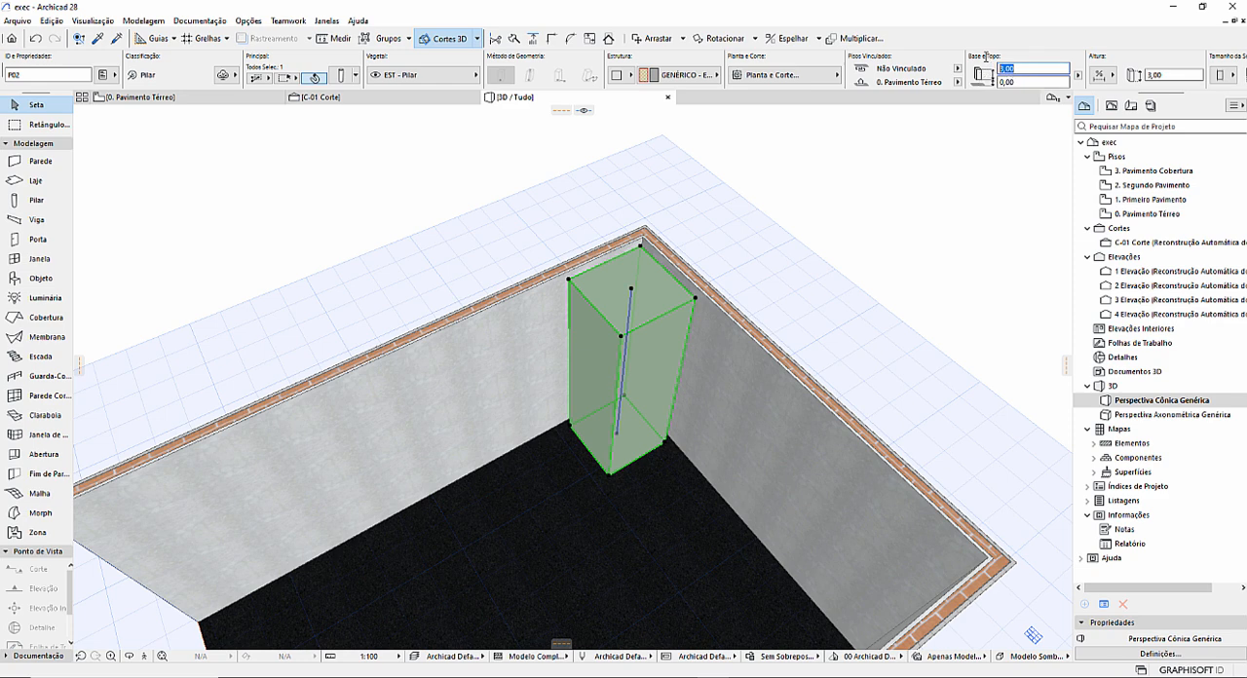
{"action": "key", "text": "Return"}
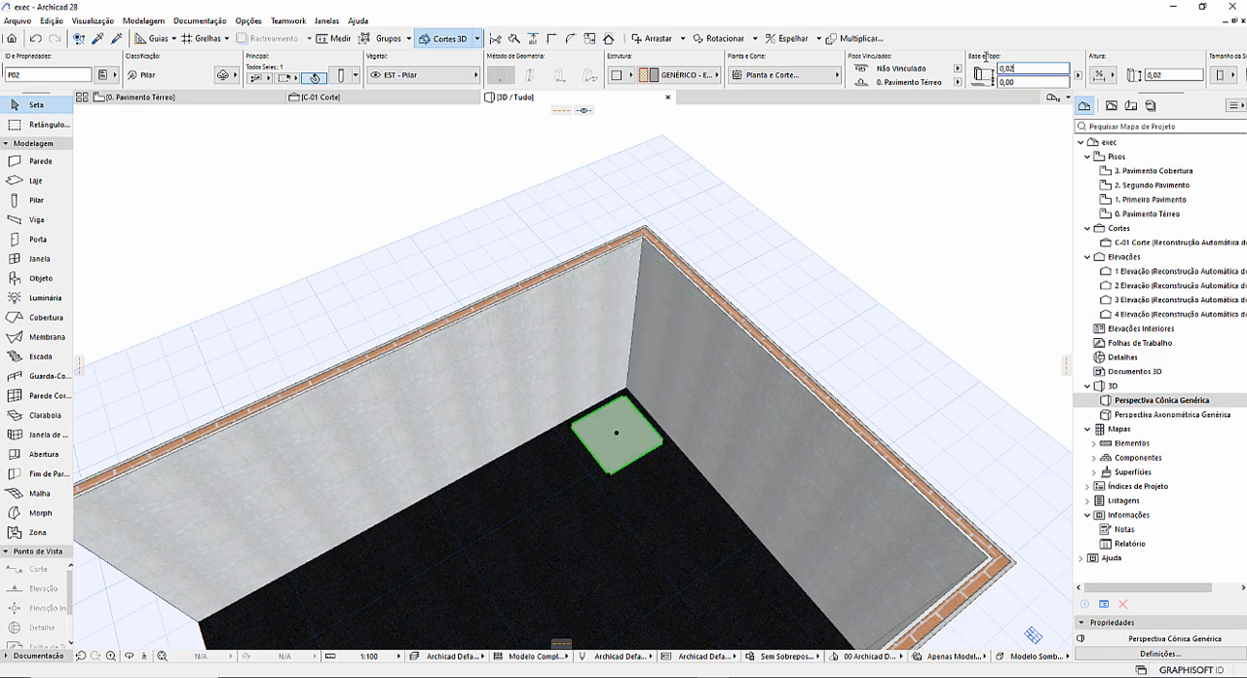
{"action": "key", "text": "Escape"}
Examine how the thin column sits against the composite slab's finish in section C-01 and in the 3D view.
{"action": "left_click", "coordinate": [419, 98]}
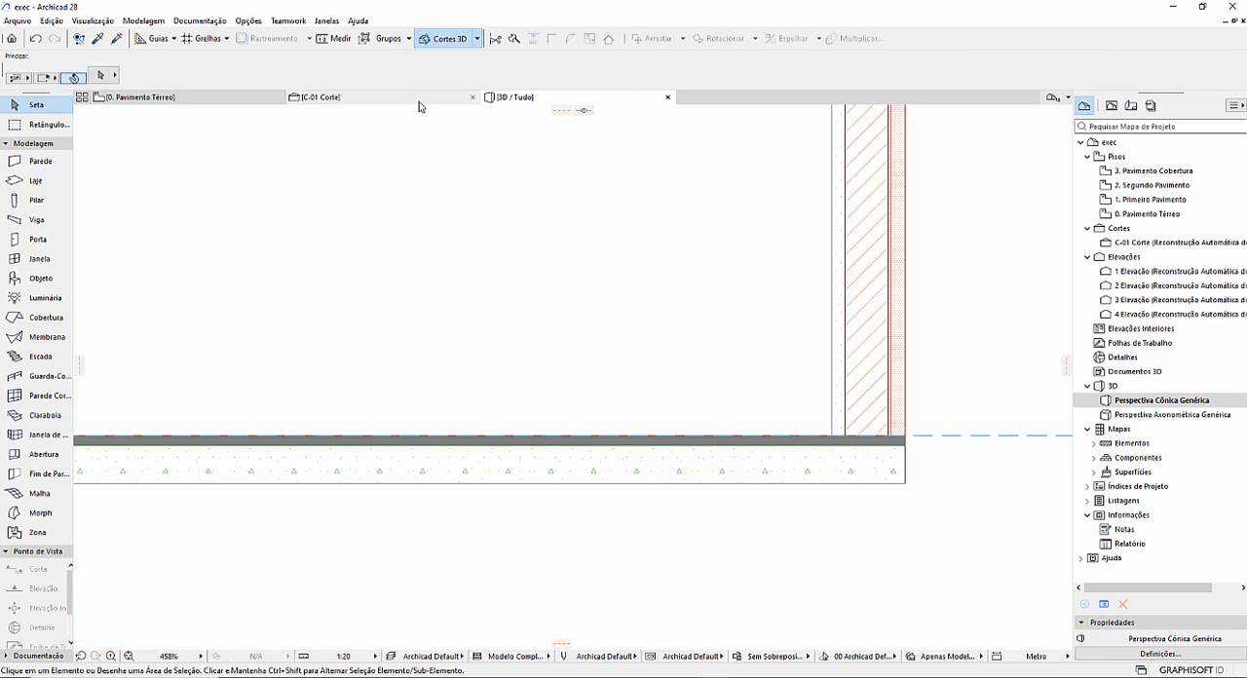
{"action": "scroll", "coordinate": [466, 382], "scroll_direction": "up", "scroll_amount": 3}
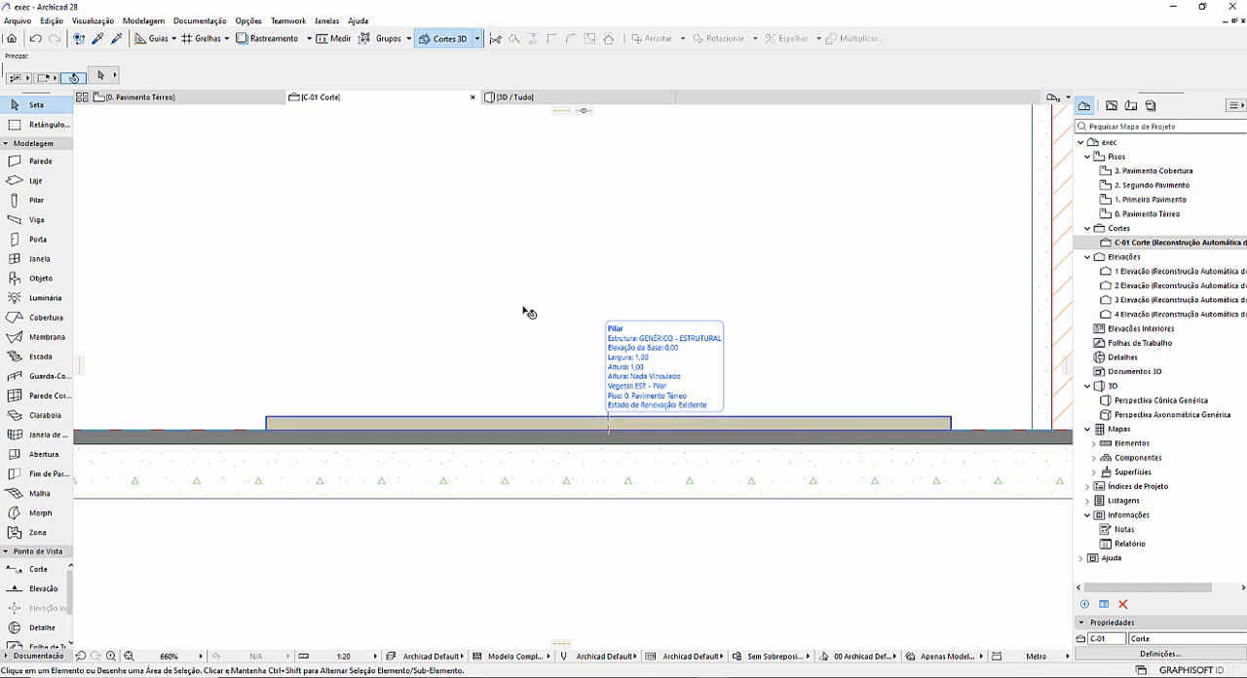
{"action": "left_click", "coordinate": [531, 98]}
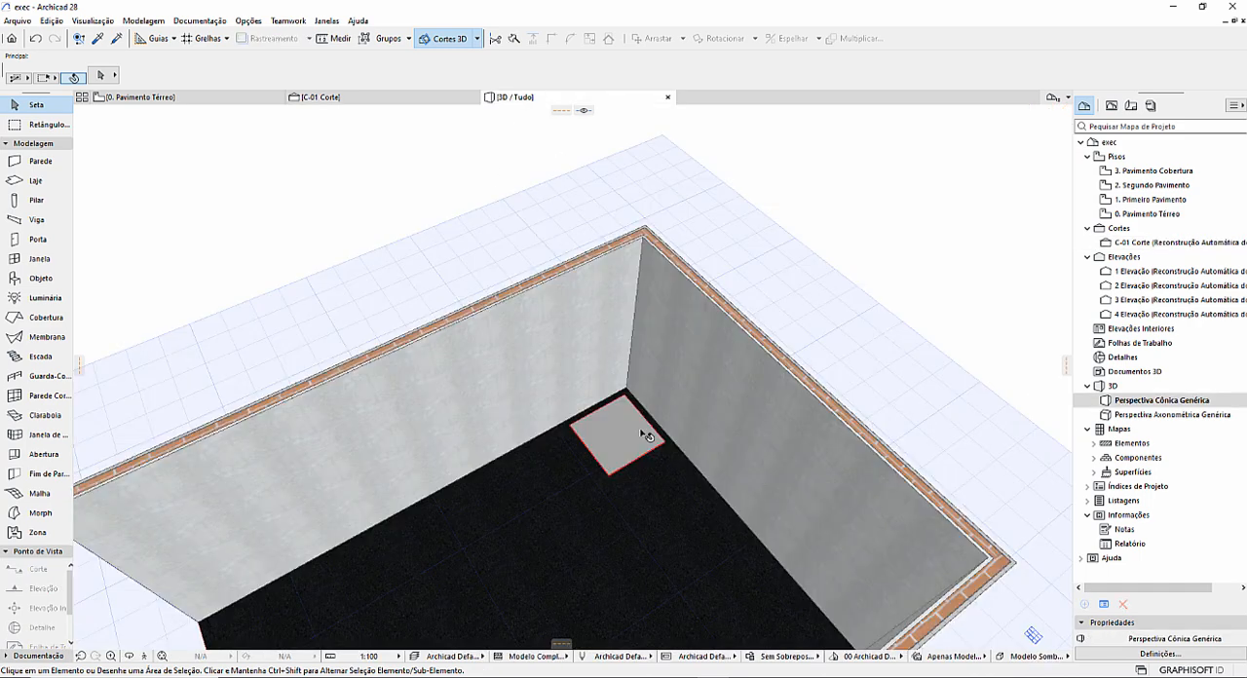
{"action": "scroll", "coordinate": [604, 455], "scroll_direction": "up", "scroll_amount": 2}
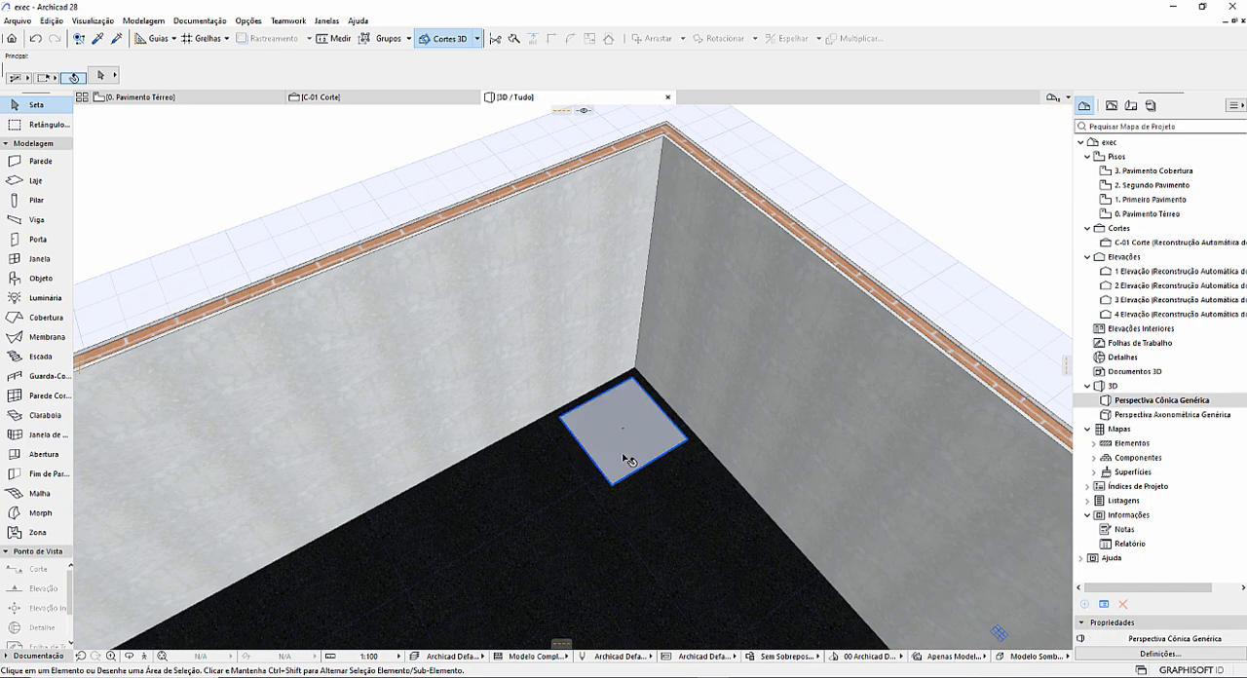
{"action": "scroll", "coordinate": [623, 458], "scroll_direction": "up", "scroll_amount": 2}
{"action": "scroll", "coordinate": [625, 460], "scroll_direction": "up", "scroll_amount": 1}
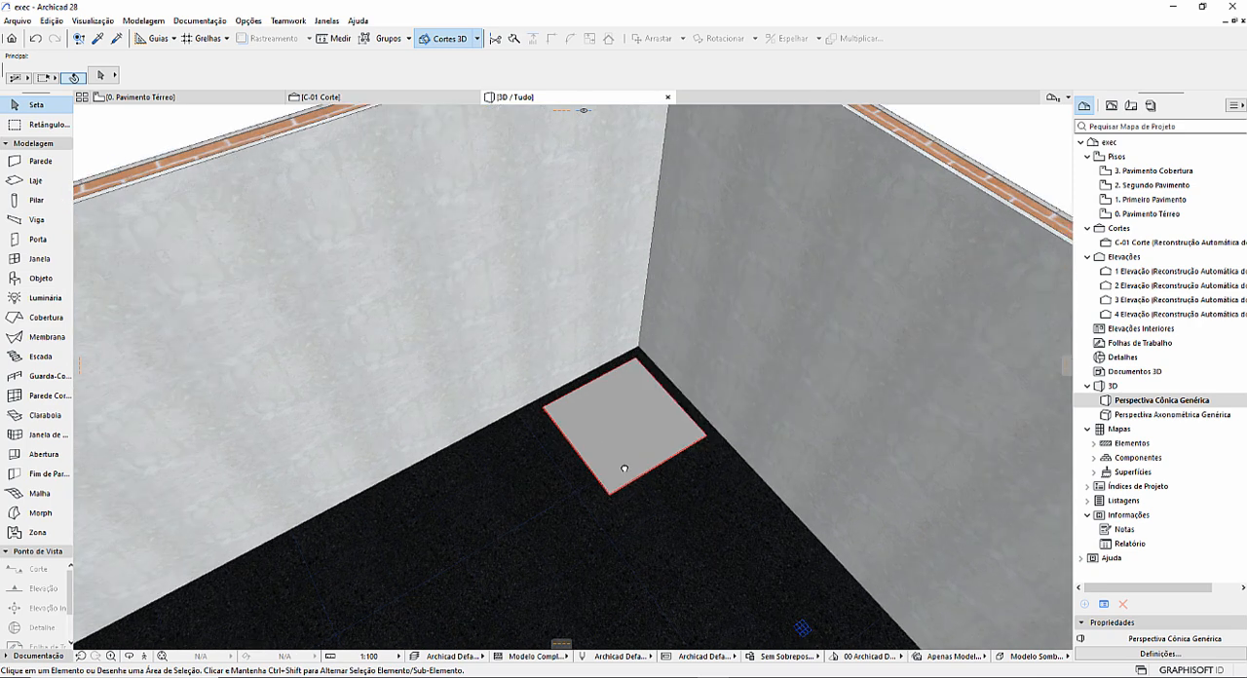
{"action": "scroll", "coordinate": [629, 477], "scroll_direction": "up", "scroll_amount": 1}
{"action": "left_click", "coordinate": [641, 477]}
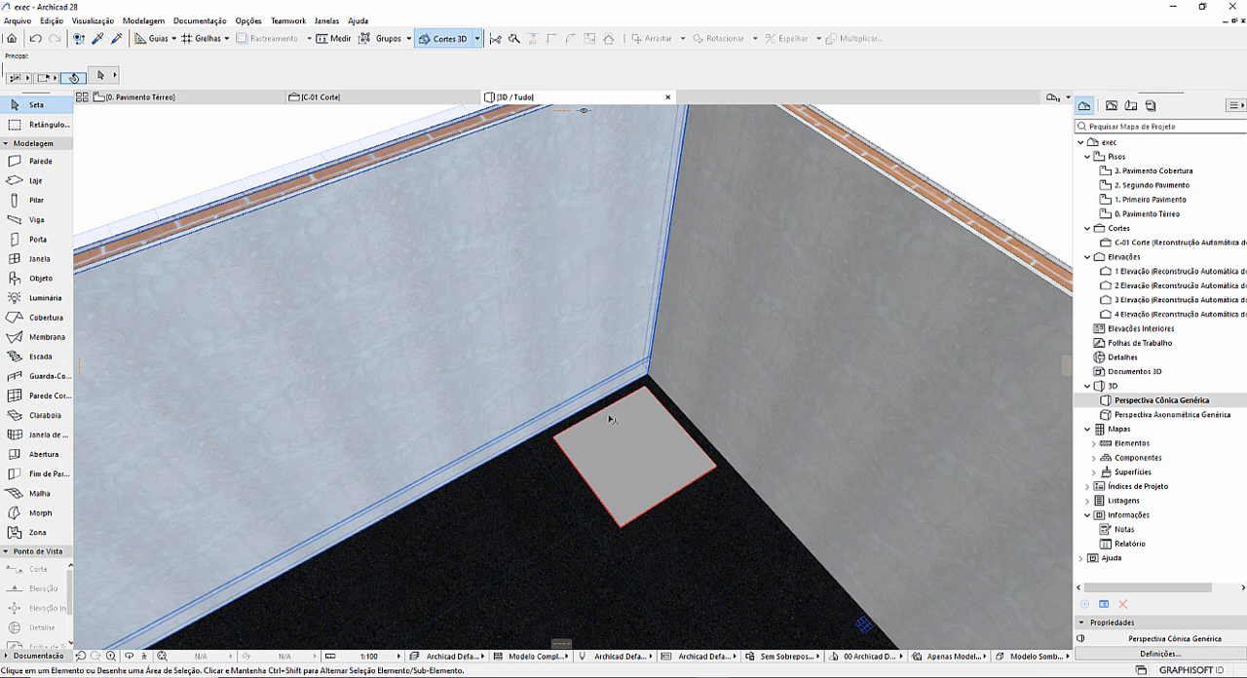
{"action": "left_click", "coordinate": [665, 464]}
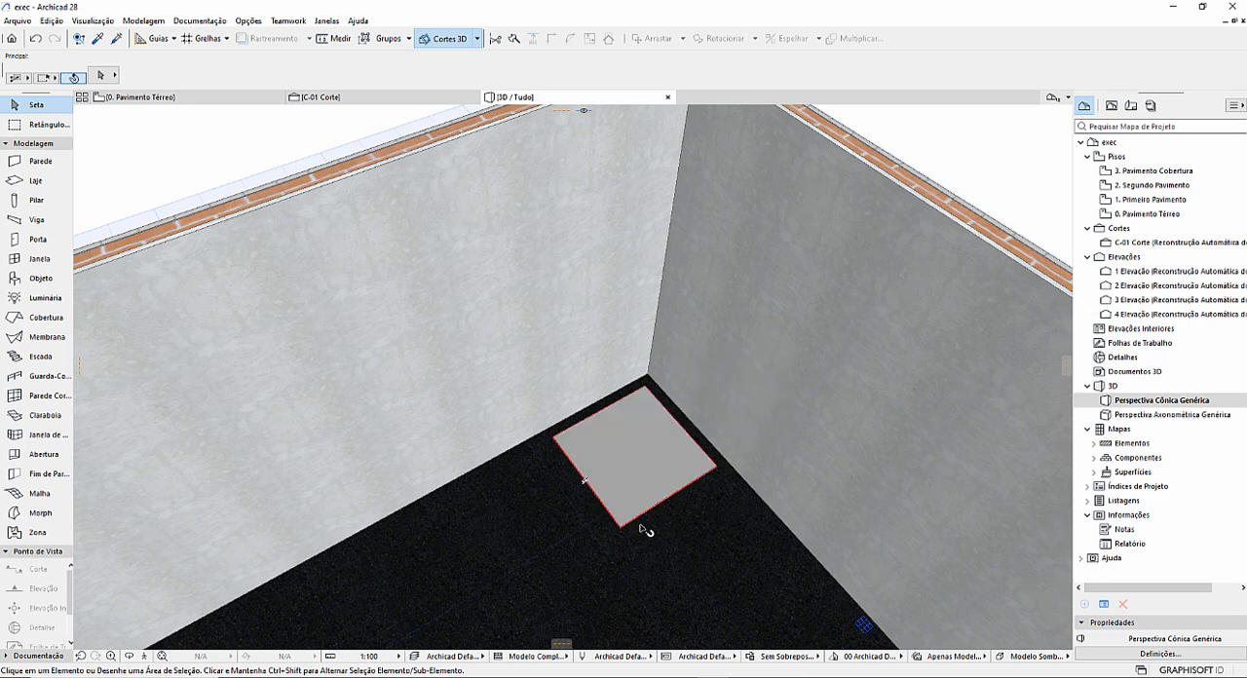
{"action": "scroll", "coordinate": [657, 529], "scroll_direction": "down", "scroll_amount": 2}
{"action": "middle_click_drag", "start_coordinate": [665, 548], "coordinate": [662, 502], "text": "shift"}
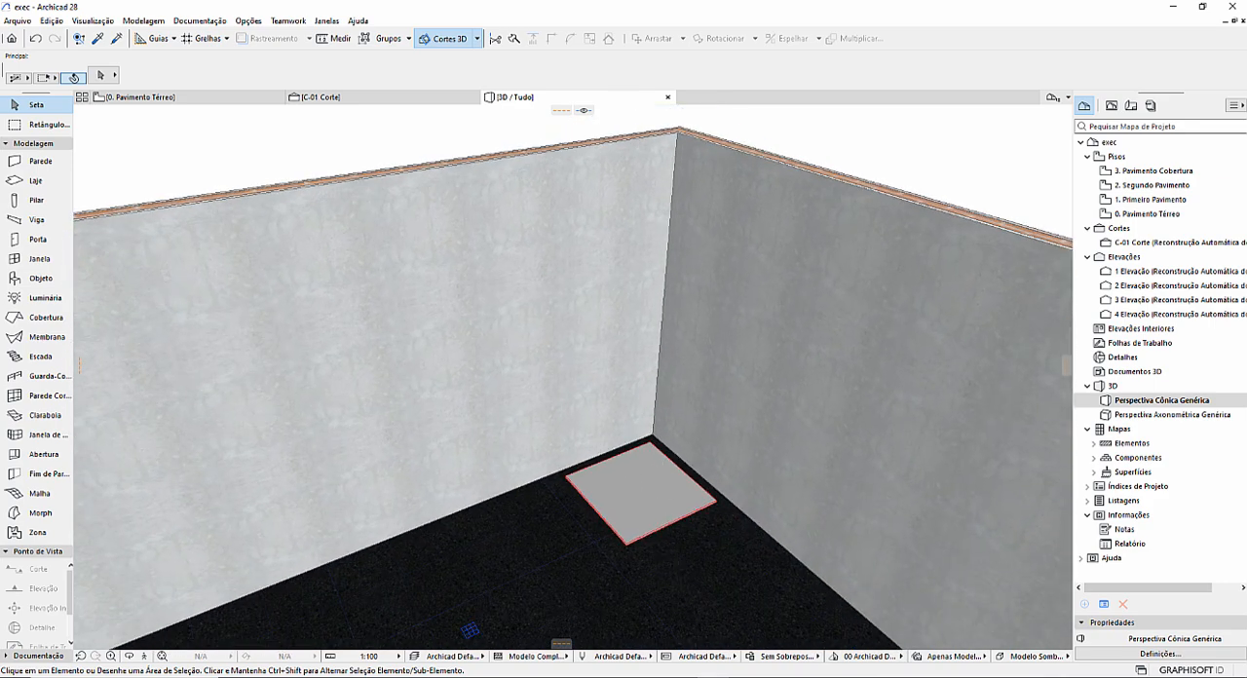
Show the pillar, wall, beam and slab intersection priority diagram in the image viewer, then return to the Archicad 3D model.
{"action": "left_click", "coordinate": [696, 677]}
{"action": "key", "text": "Right"}
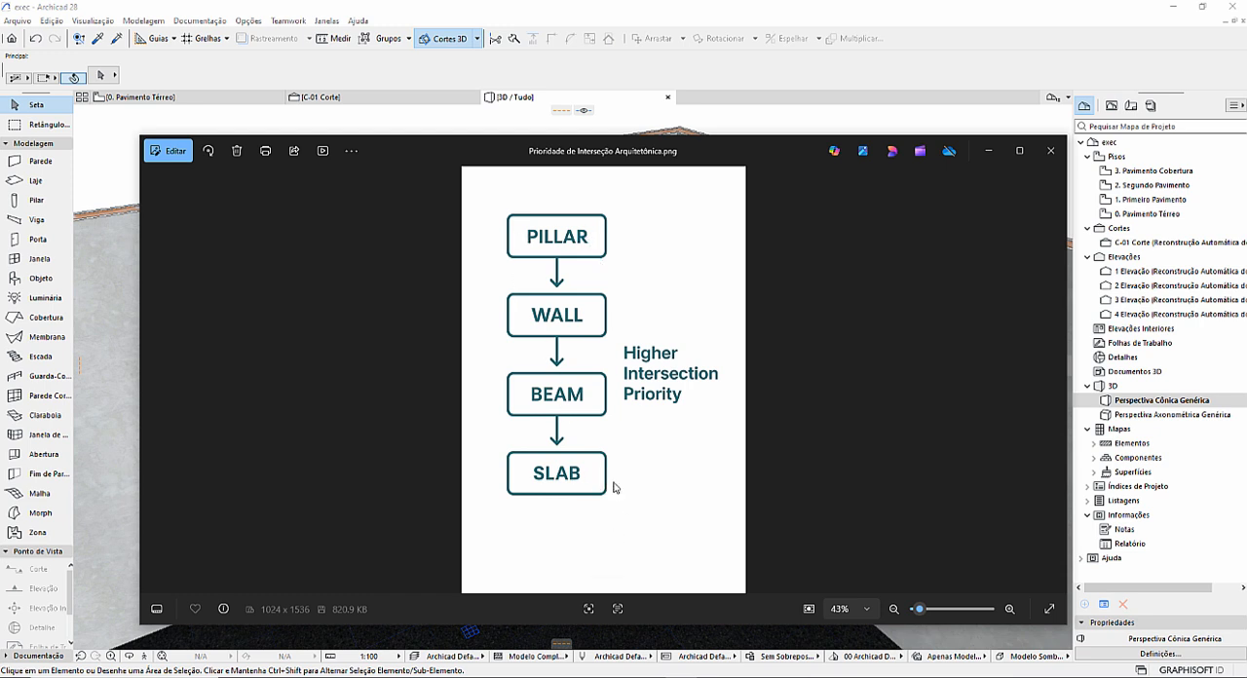
{"action": "left_click", "coordinate": [989, 154]}
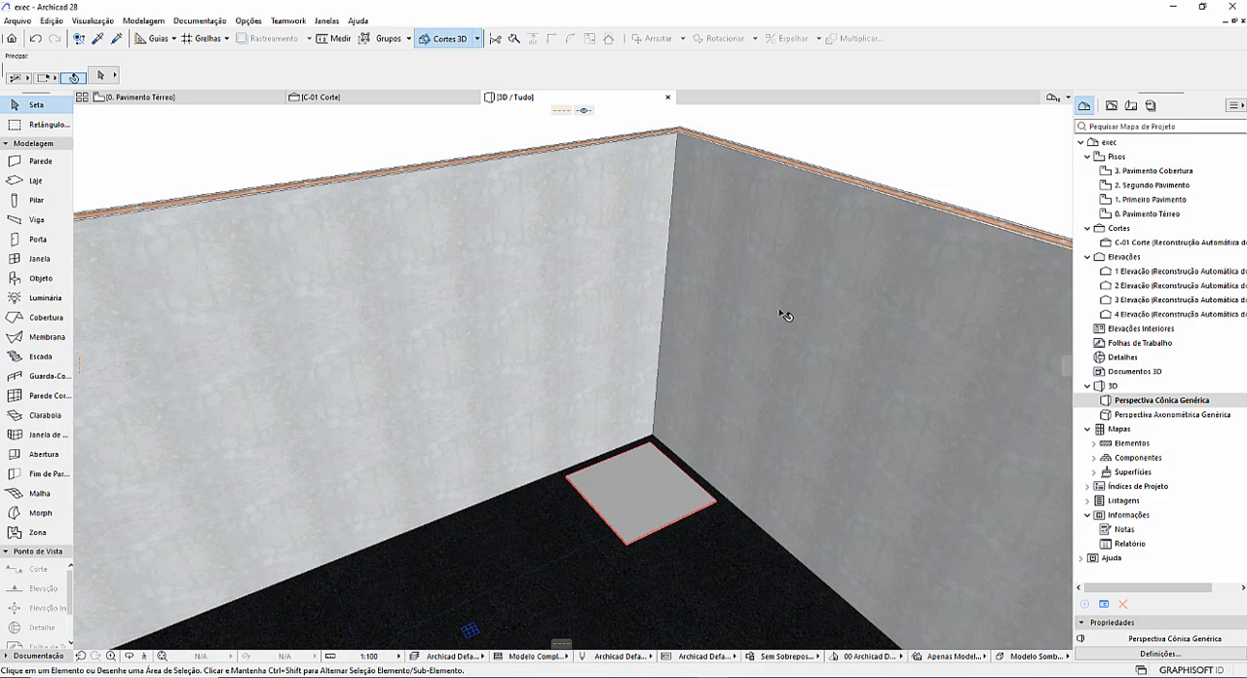
In section C-01, set the thin column's base offset to -0,01 and deselect it.
{"action": "scroll", "coordinate": [636, 476], "scroll_direction": "up", "scroll_amount": 3}
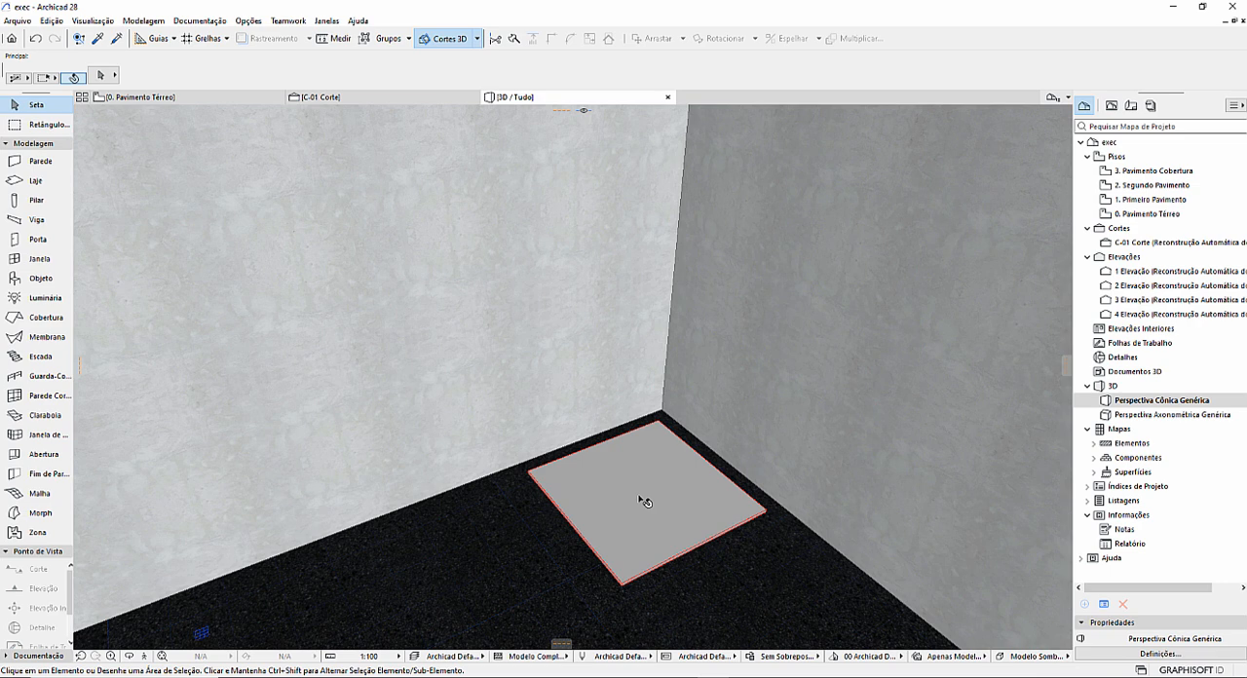
{"action": "mouse_move", "coordinate": [644, 501]}
{"action": "left_click", "coordinate": [362, 98]}
{"action": "scroll", "coordinate": [685, 390], "scroll_direction": "up", "scroll_amount": 2}
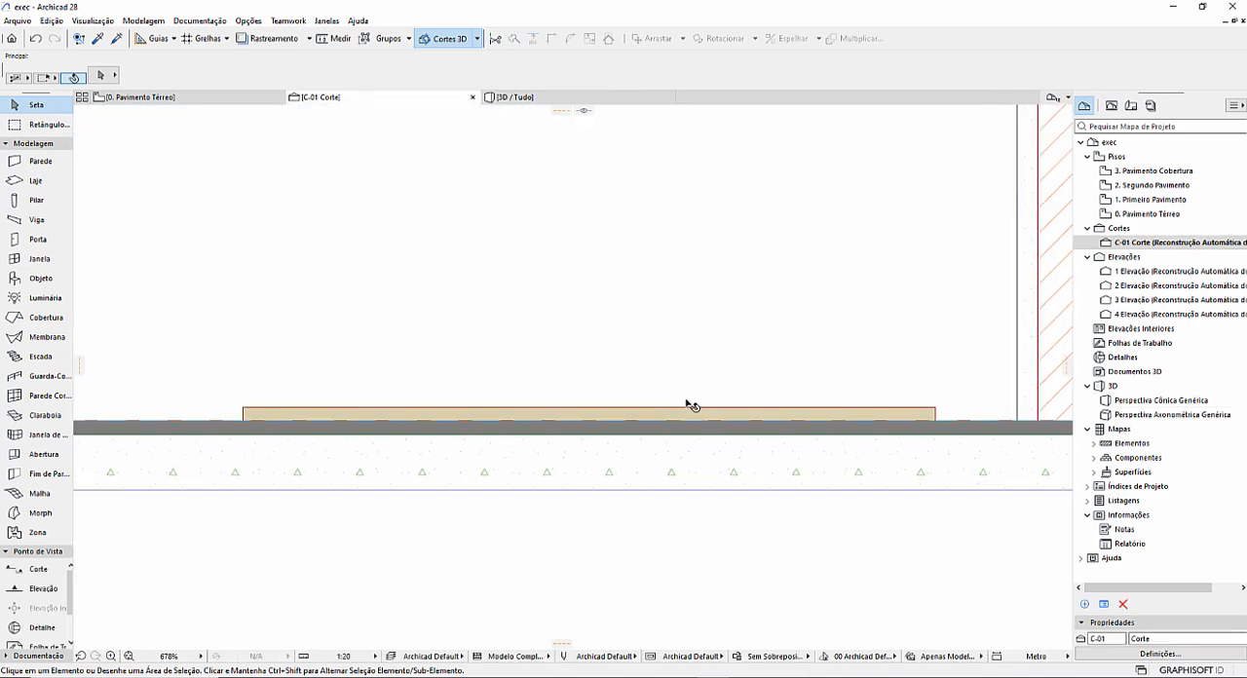
{"action": "left_click", "coordinate": [657, 418]}
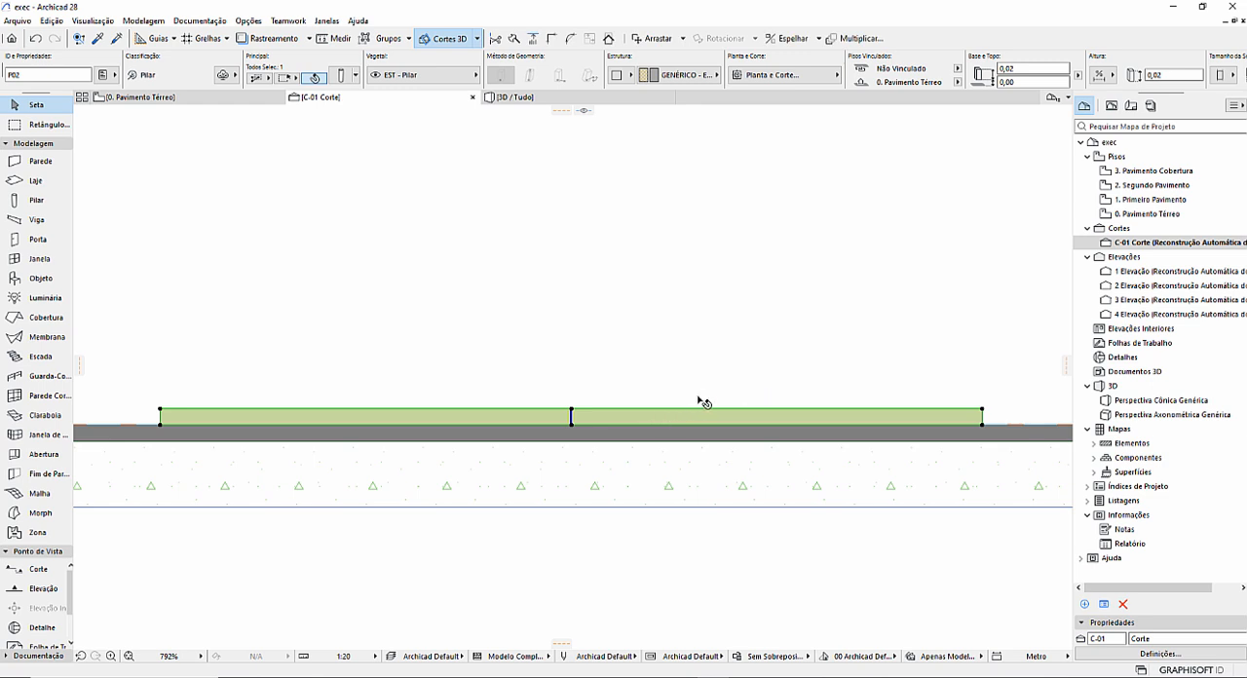
{"action": "left_click", "coordinate": [1026, 84]}
{"action": "key", "text": "Return"}
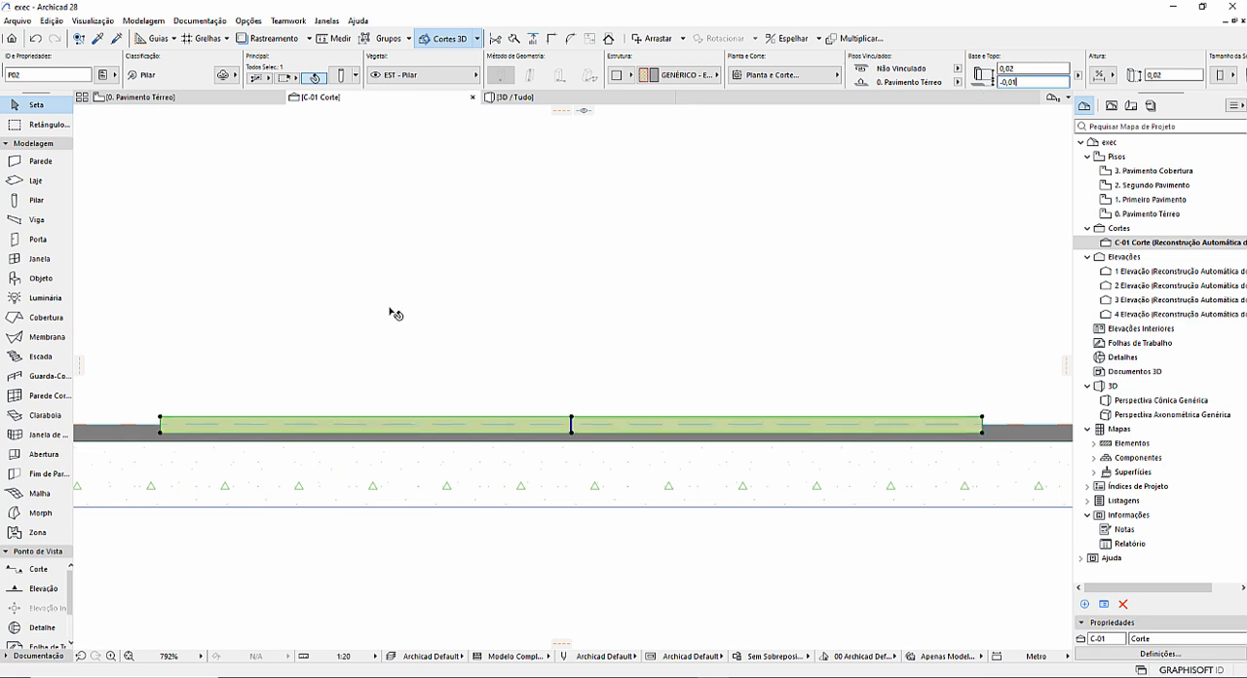
{"action": "key", "text": "Escape"}
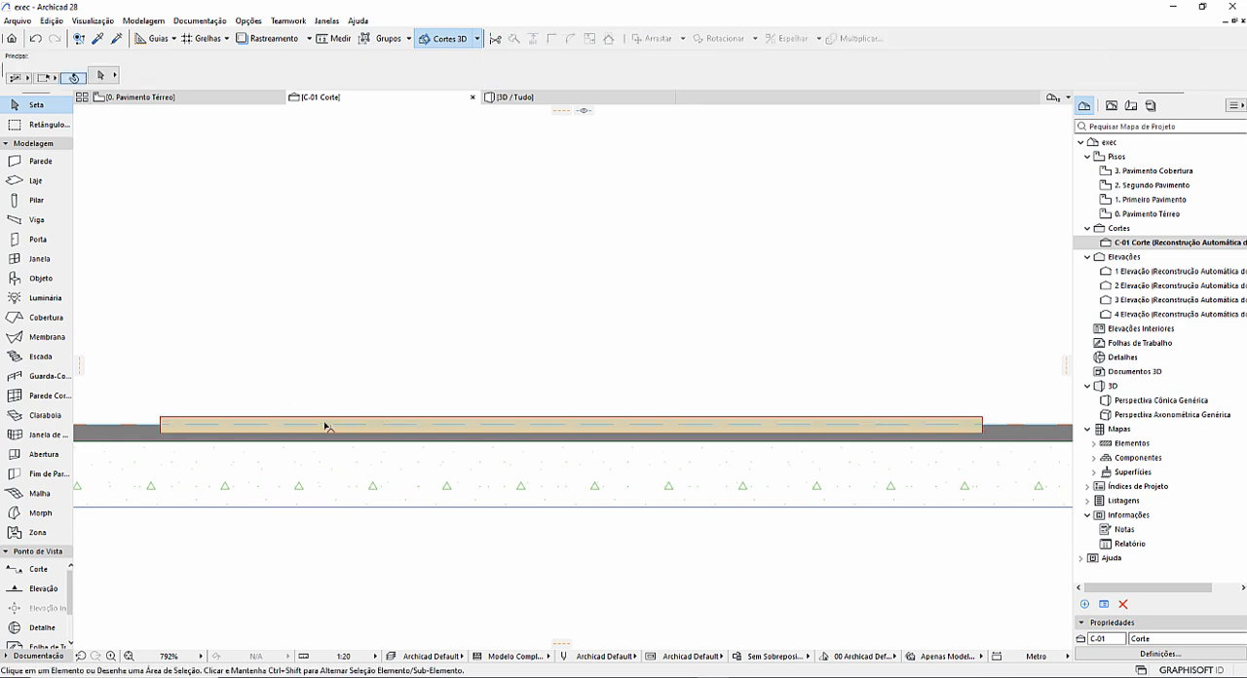
Assign the Volume de Ar building material to the thin column and inspect the slab finish around it in the 3D view.
{"action": "left_click", "coordinate": [341, 432]}
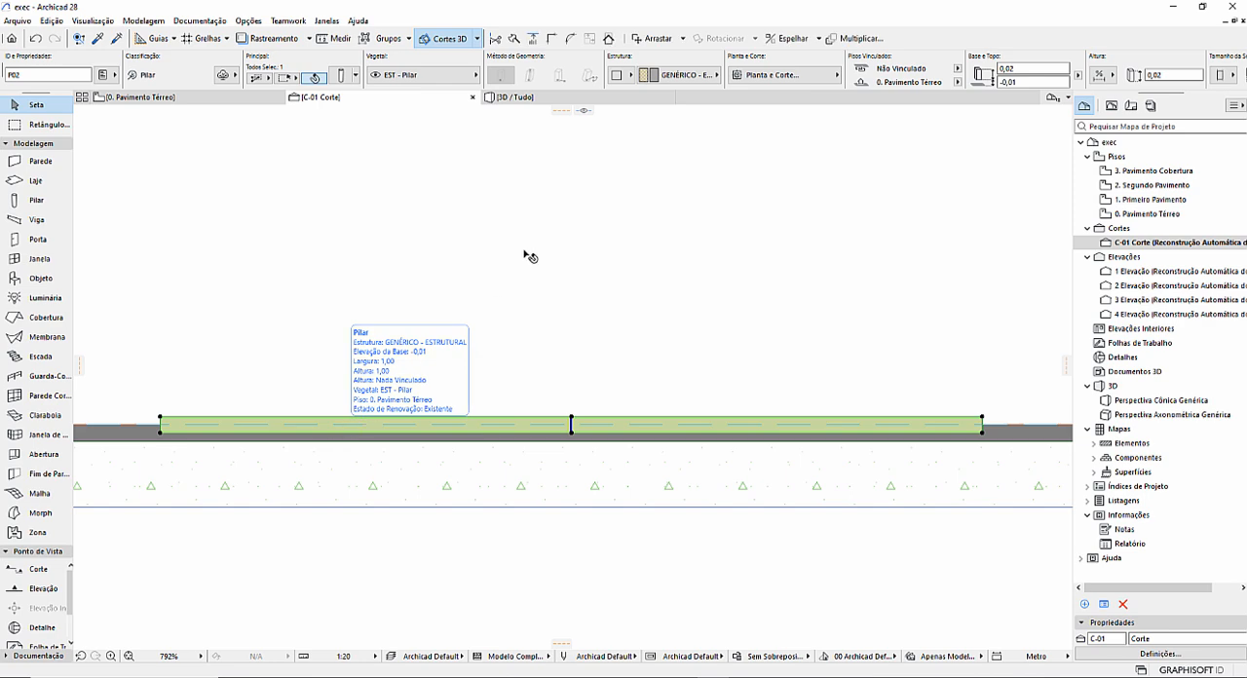
{"action": "left_click", "coordinate": [682, 75]}
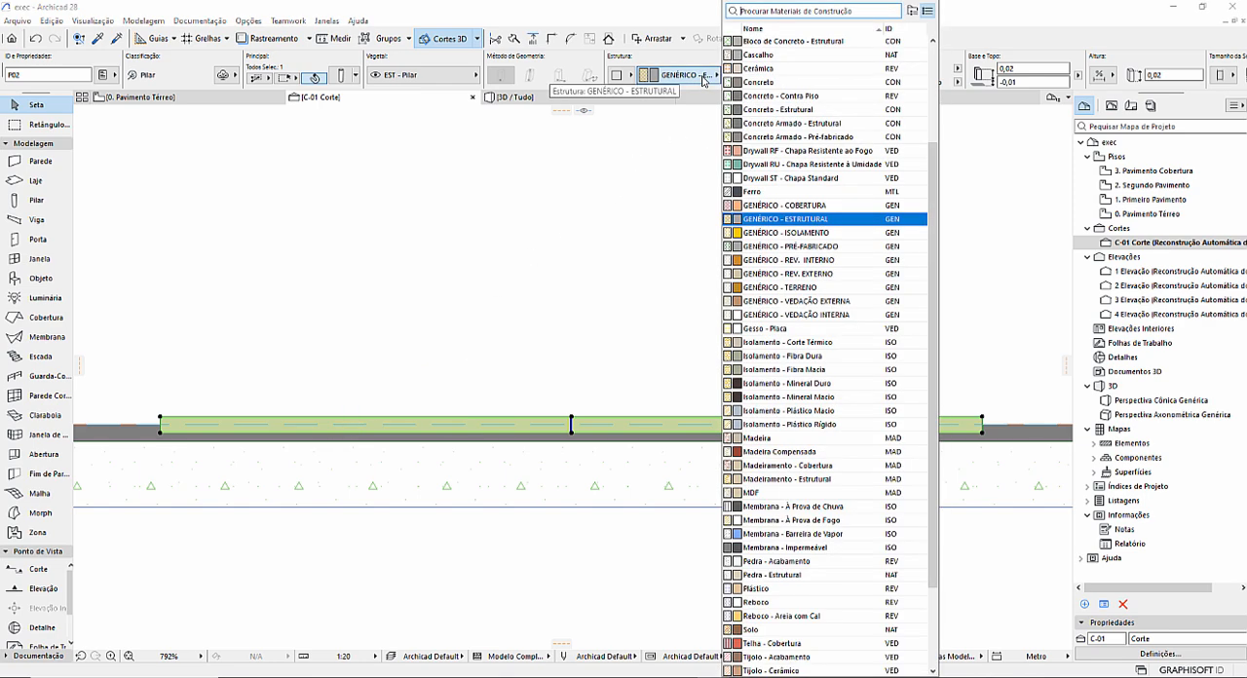
{"action": "scroll", "coordinate": [790, 438], "scroll_direction": "down", "scroll_amount": 3}
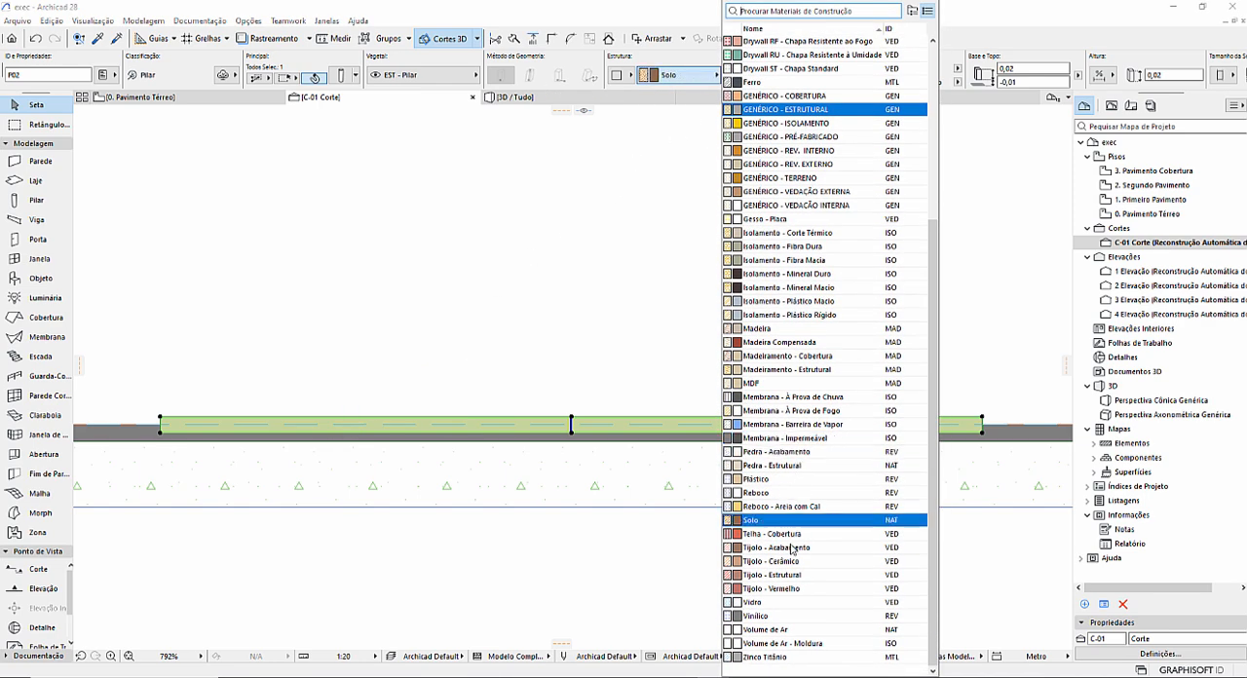
{"action": "left_click", "coordinate": [791, 631]}
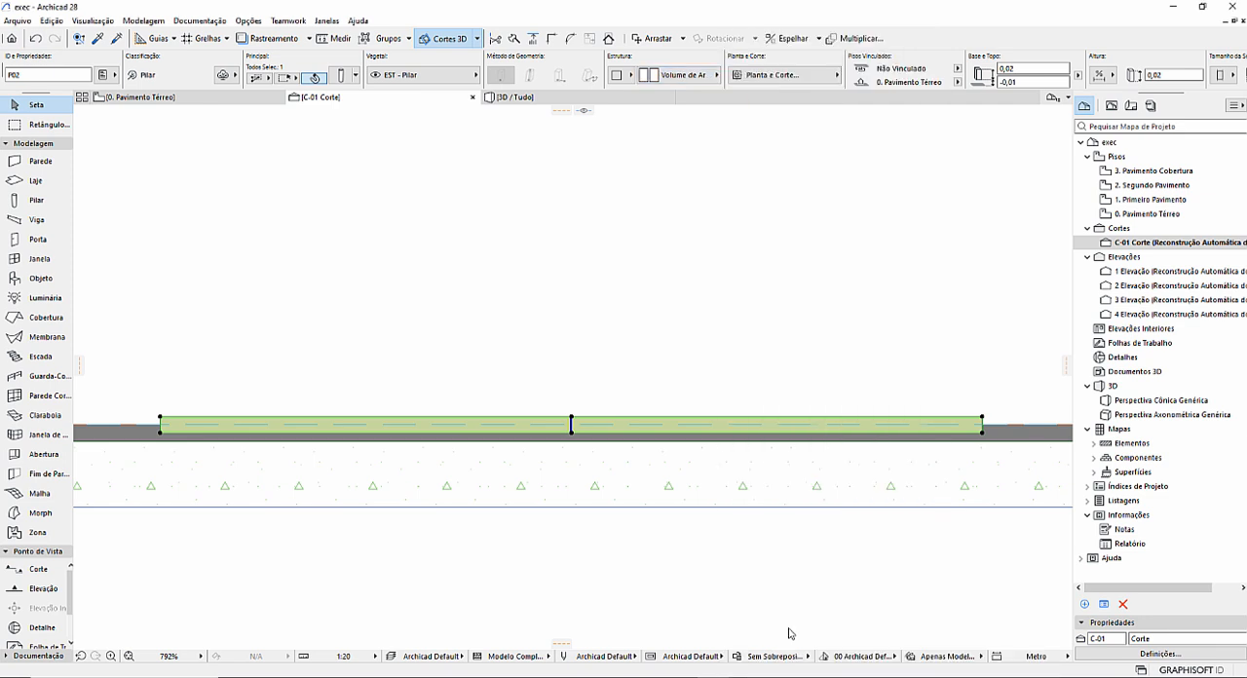
{"action": "left_click", "coordinate": [457, 354]}
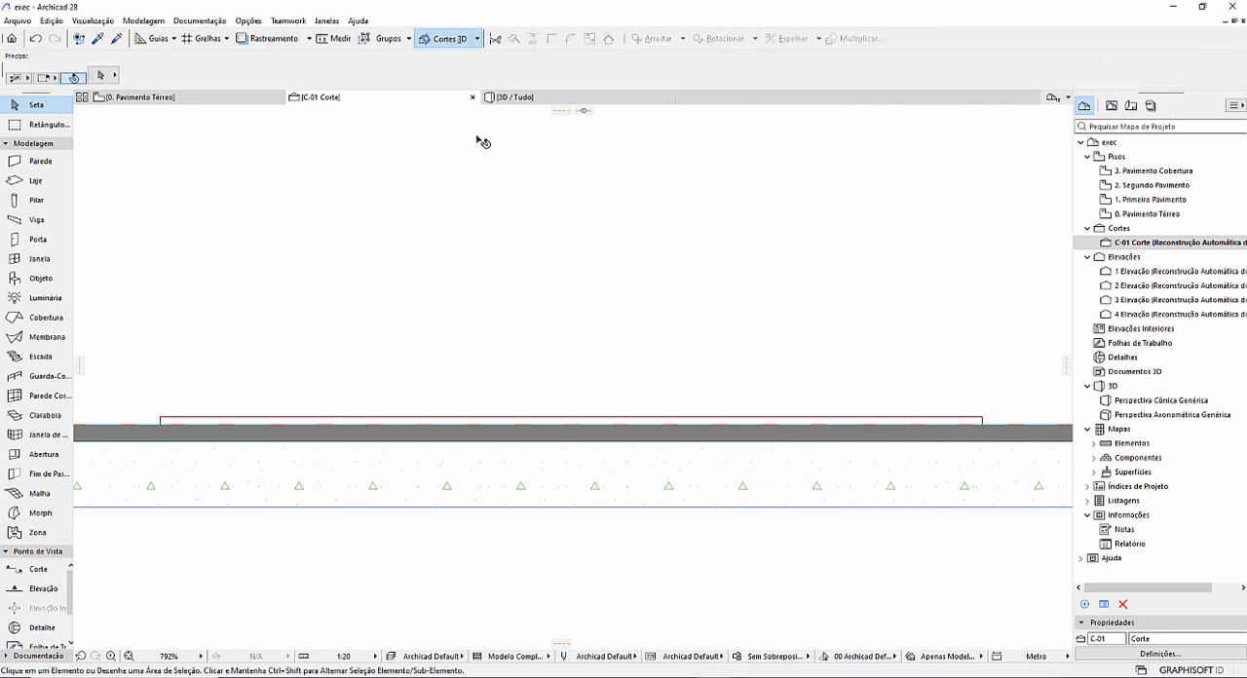
{"action": "left_click", "coordinate": [520, 99]}
{"action": "scroll", "coordinate": [625, 481], "scroll_direction": "up", "scroll_amount": 2}
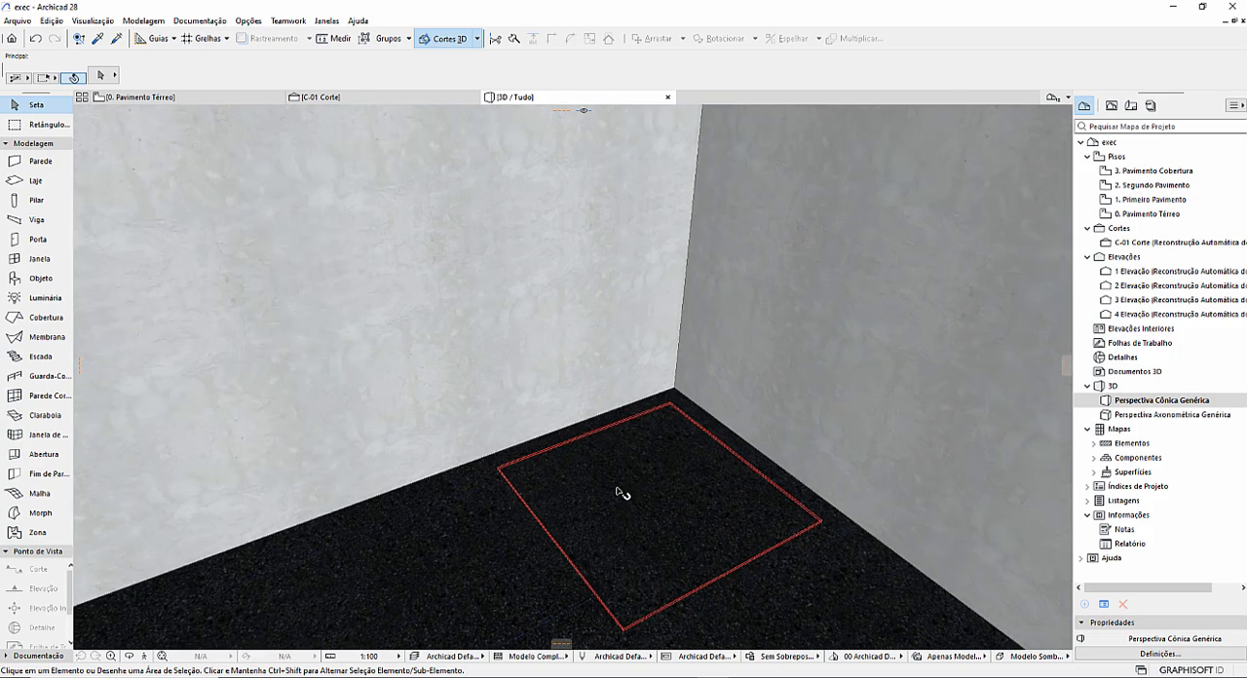
{"action": "mouse_move", "coordinate": [619, 479]}
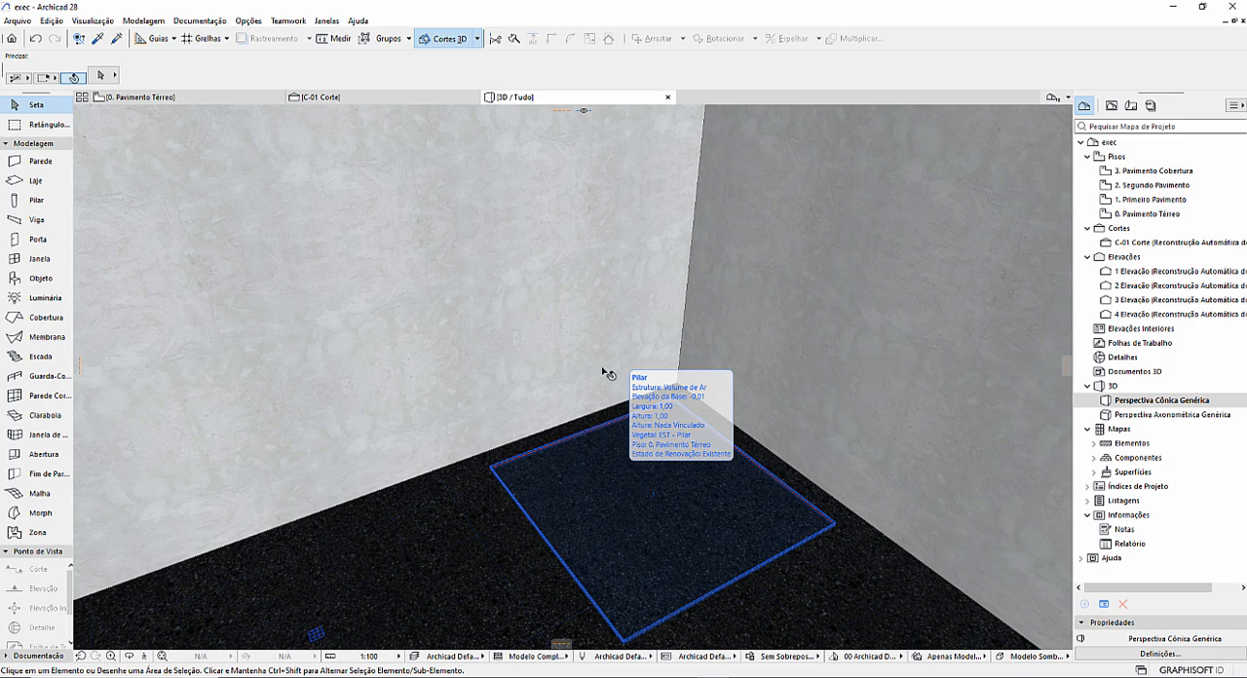
Examine the Volume de Ar column against the composite slab's finish in section C-01 and the 3D view.
{"action": "left_click", "coordinate": [424, 98]}
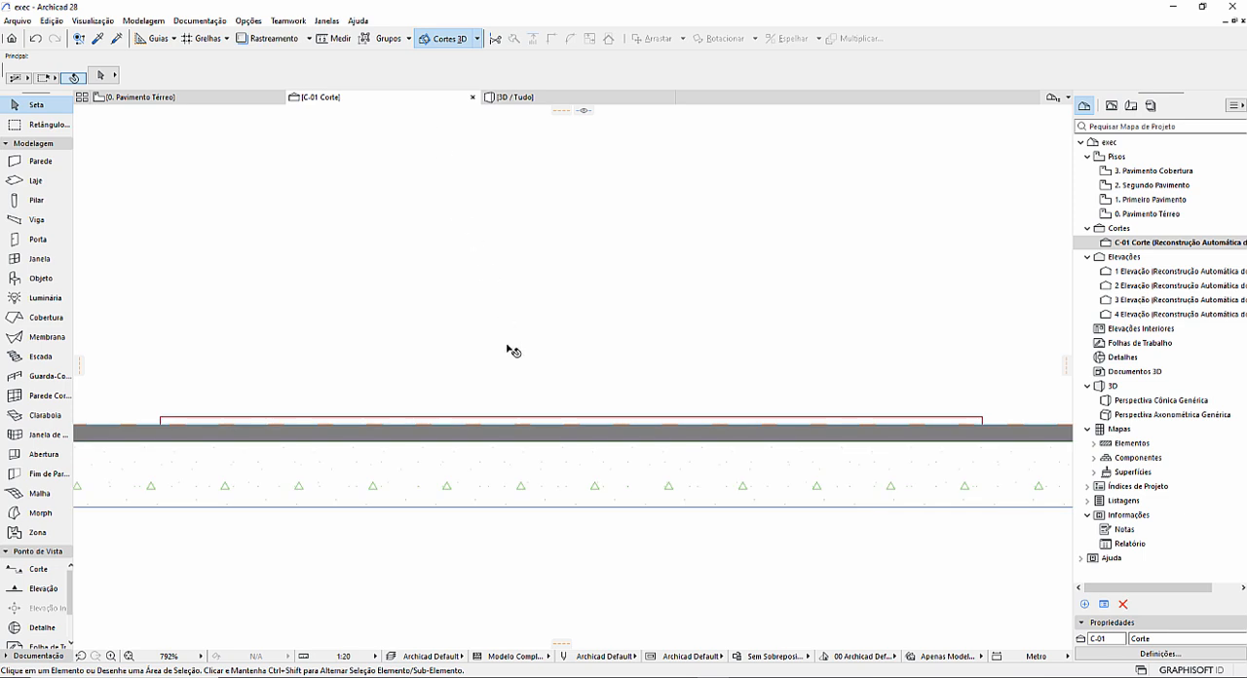
{"action": "left_click", "coordinate": [386, 423]}
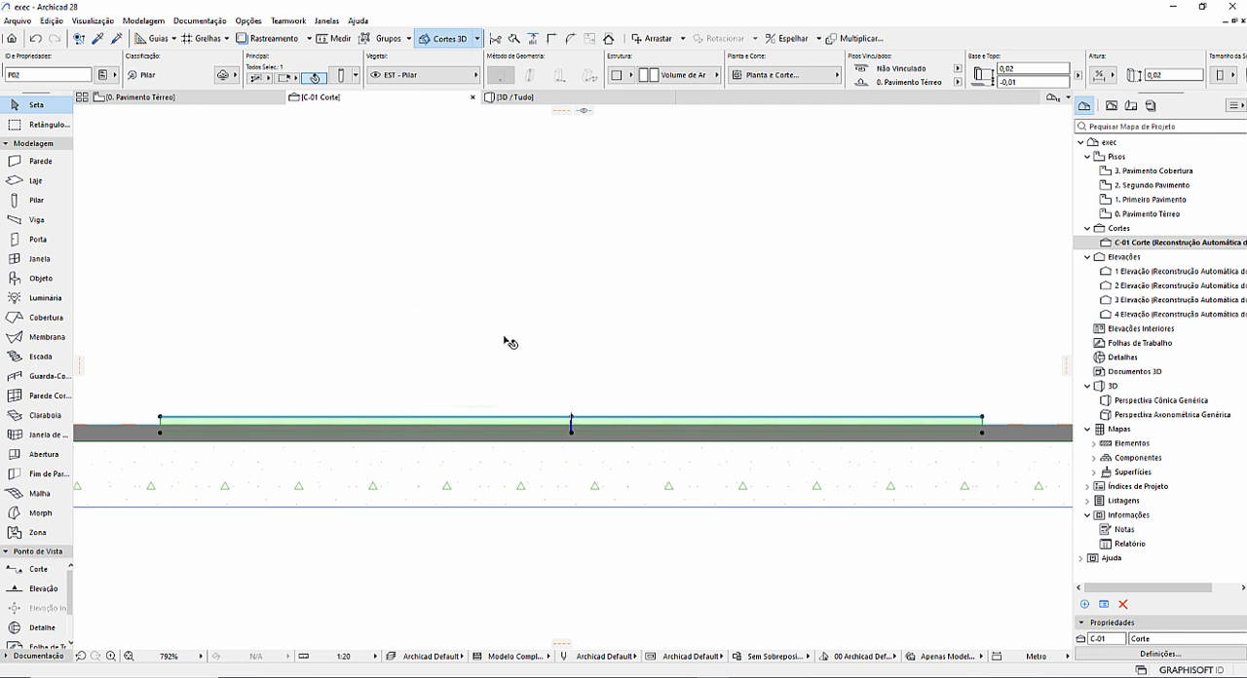
{"action": "key", "text": "Escape"}
{"action": "left_click", "coordinate": [517, 96]}
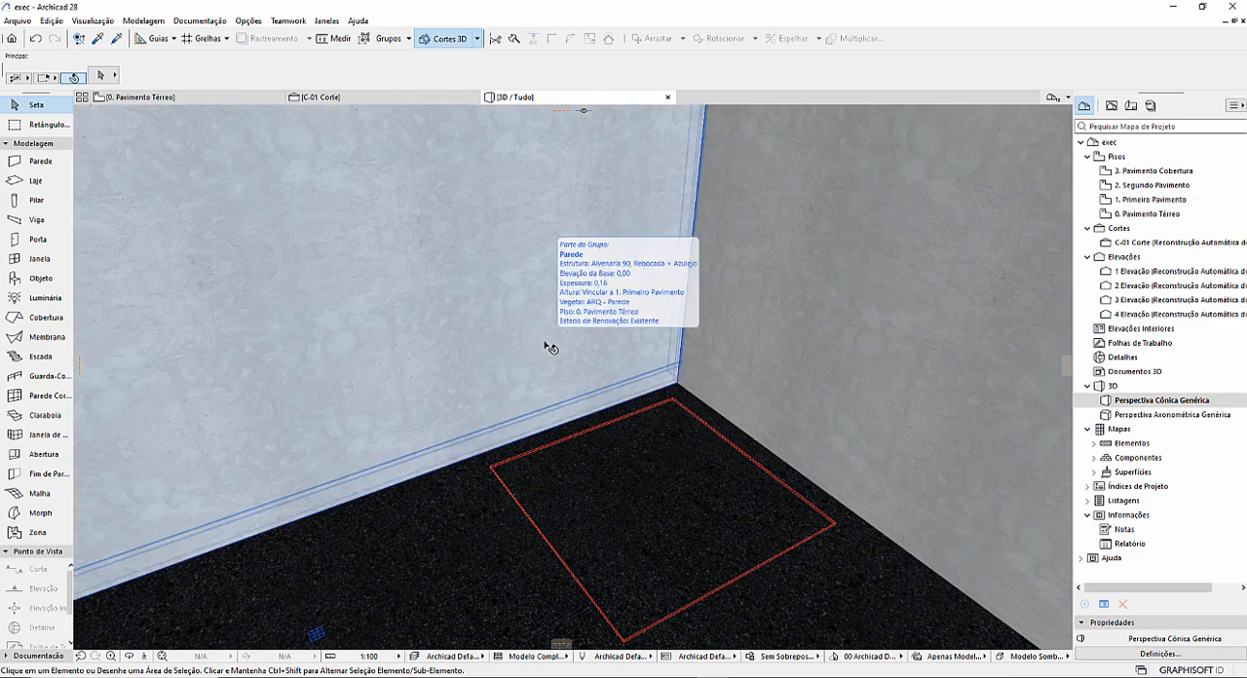
{"action": "scroll", "coordinate": [483, 393], "scroll_direction": "down", "scroll_amount": 1}
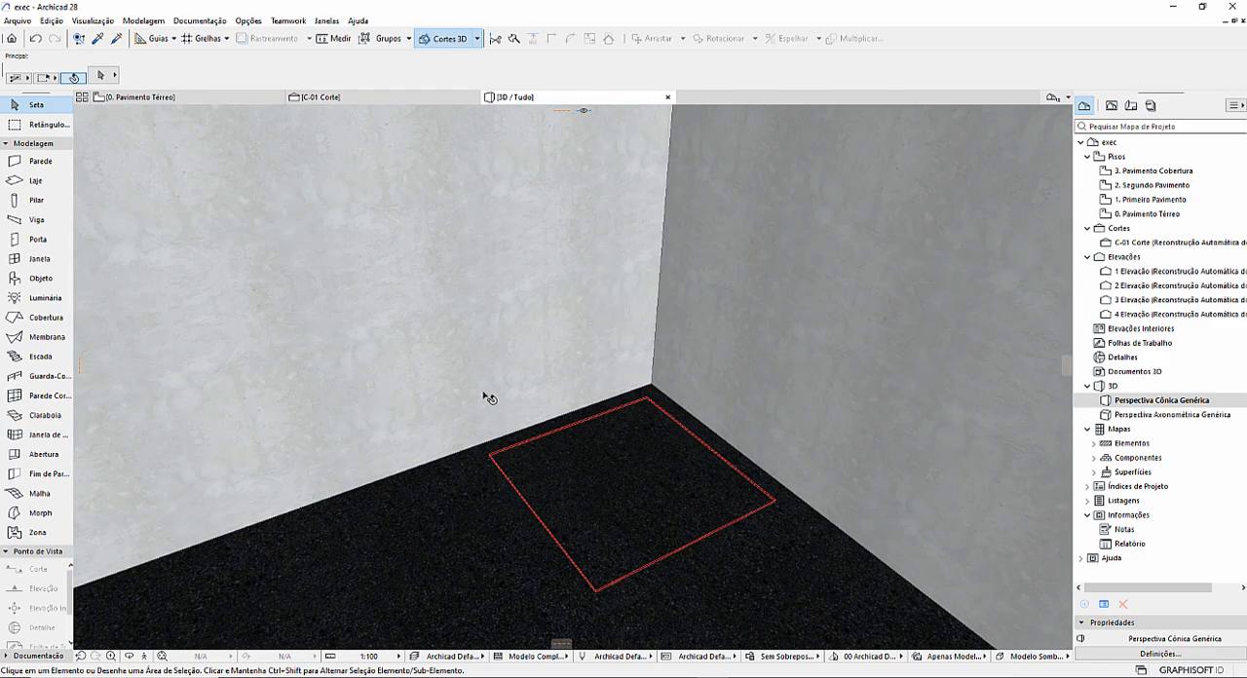
{"action": "middle_click_drag", "start_coordinate": [465, 494], "coordinate": [465, 435]}
Check the layer materials of the floor slab's composite, Laje em Concreto + Piso Cerâmico 10mm, in the composite settings.
{"action": "left_click", "coordinate": [467, 452]}
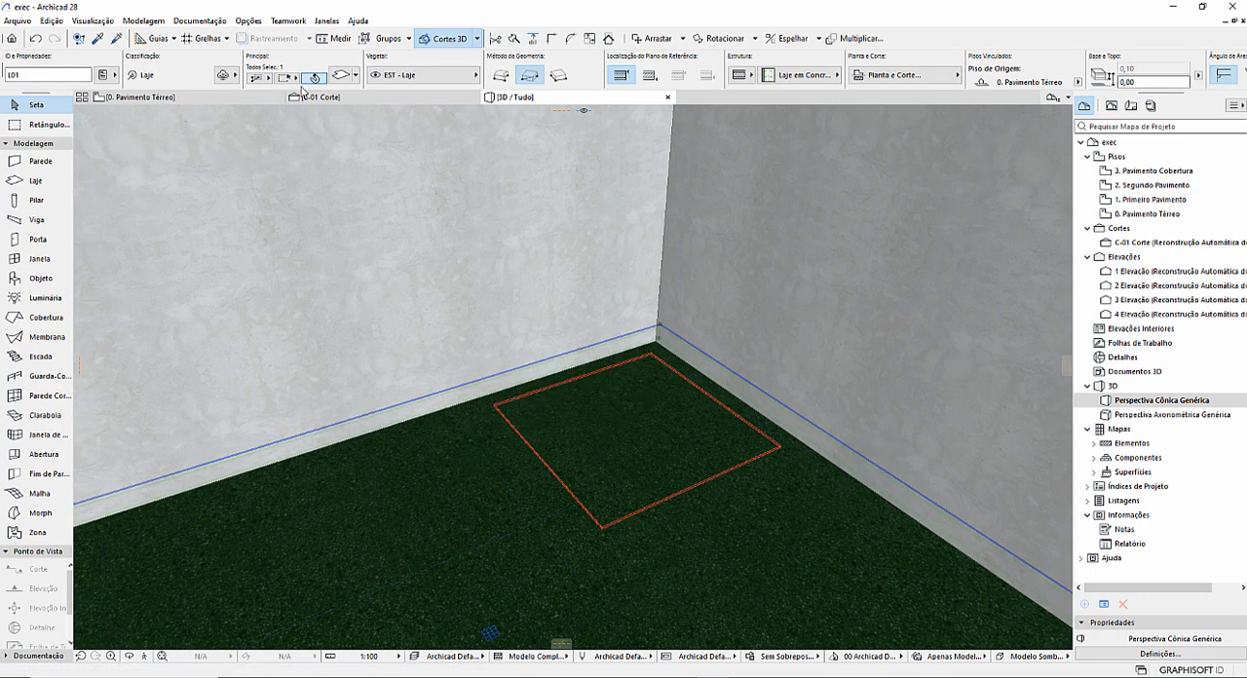
{"action": "left_click", "coordinate": [249, 20]}
{"action": "mouse_move", "coordinate": [292, 37]}
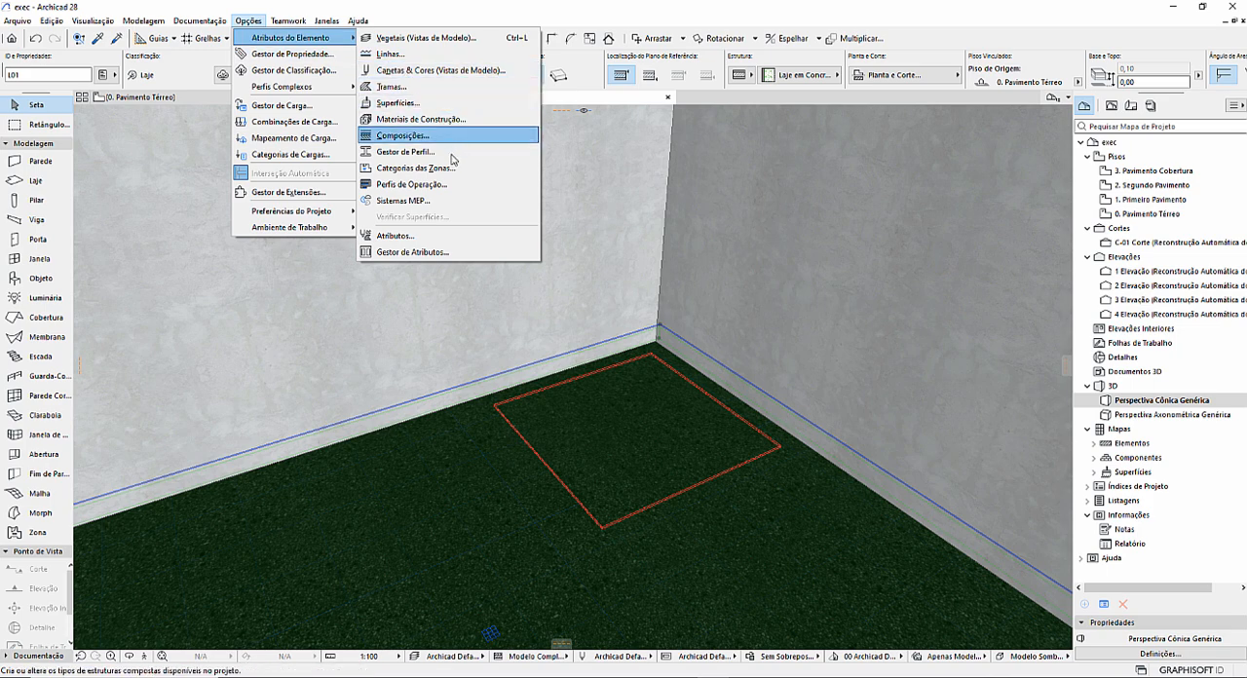
{"action": "left_click", "coordinate": [414, 137]}
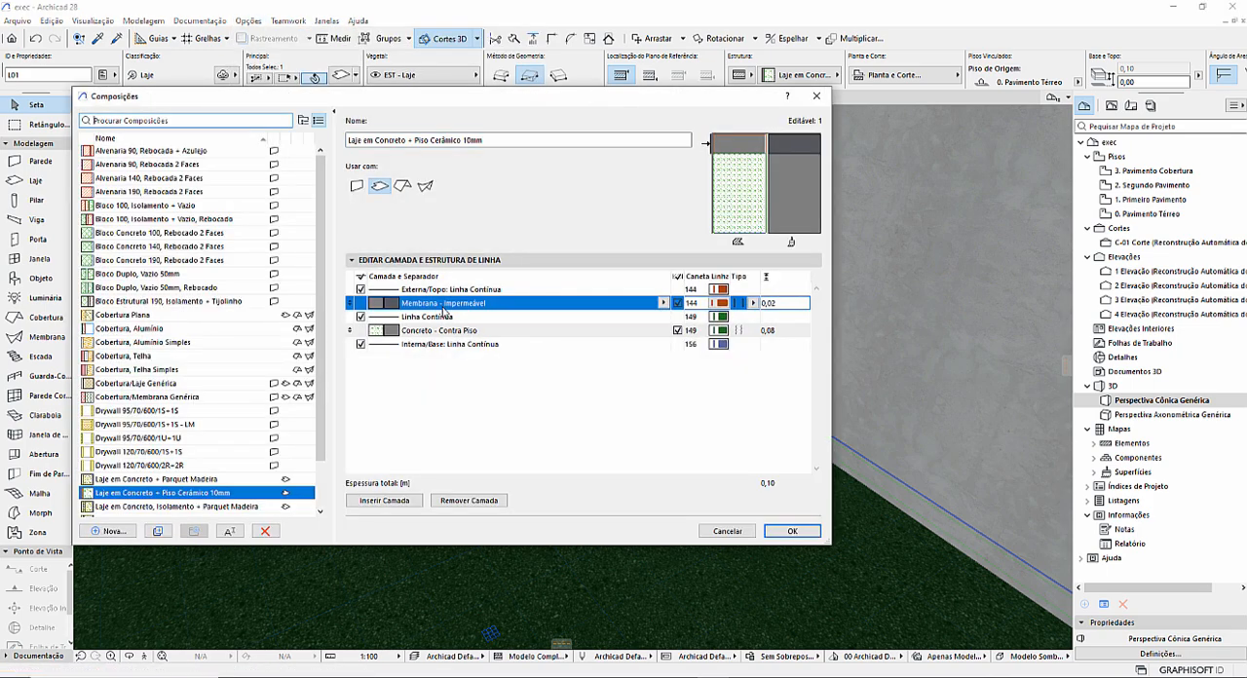
{"action": "key", "text": "Escape"}
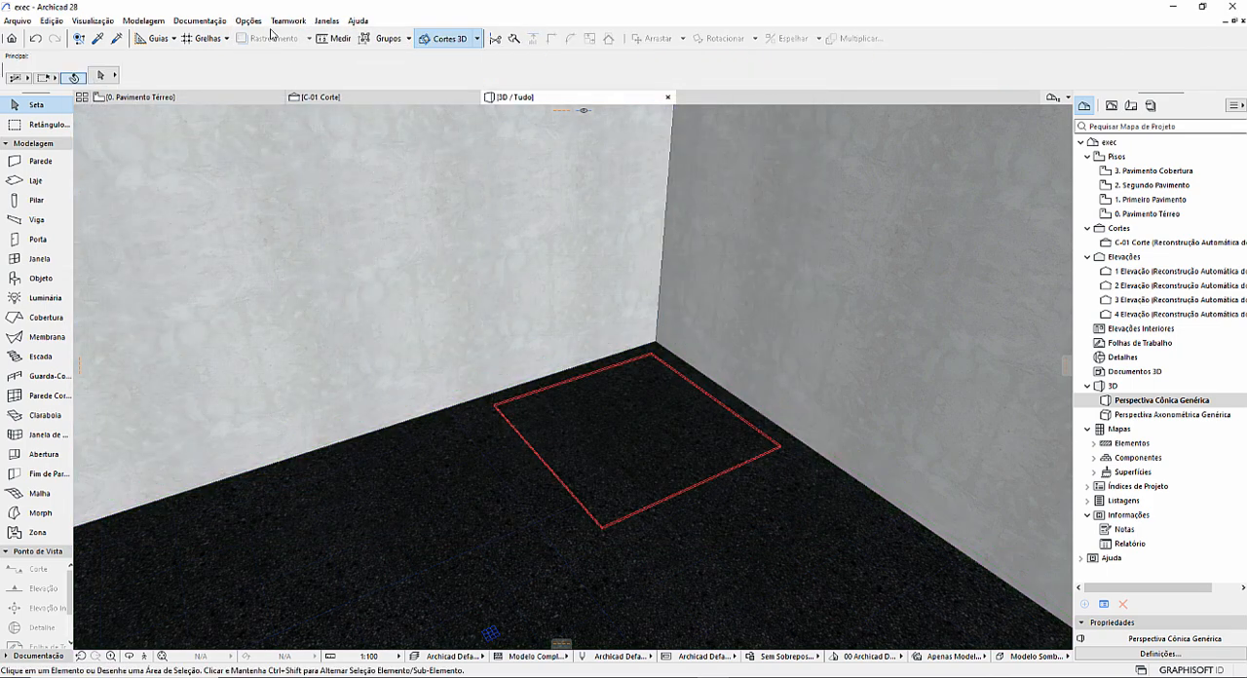
Compare the intersection priorities of the Membrana - Impermeável and Volume de Ar building materials.
{"action": "left_click", "coordinate": [248, 20]}
{"action": "mouse_move", "coordinate": [265, 39]}
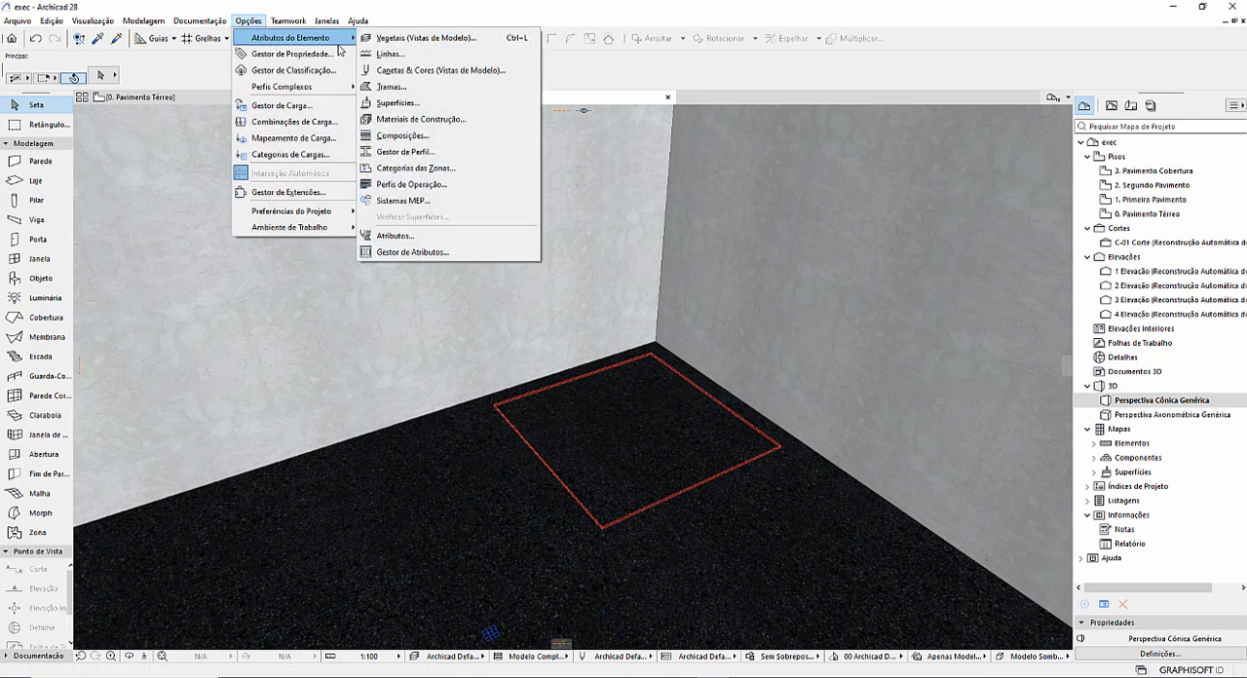
{"action": "left_click", "coordinate": [423, 120]}
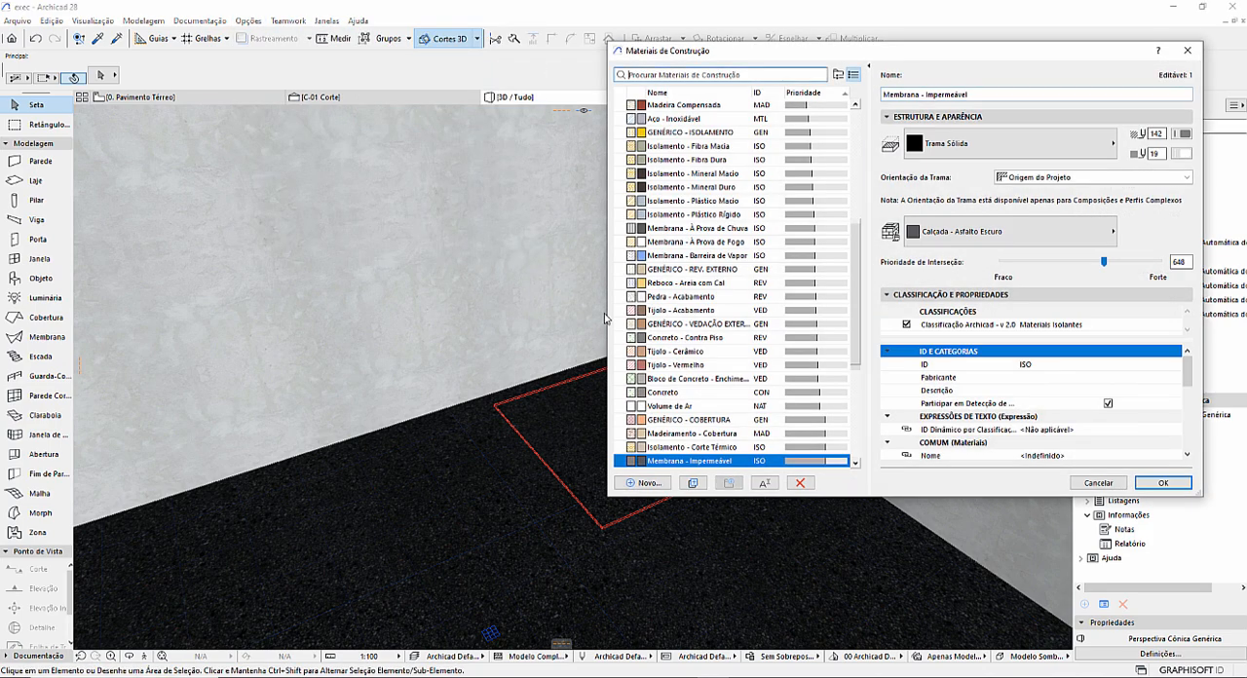
{"action": "scroll", "coordinate": [738, 378], "scroll_direction": "down", "scroll_amount": 1}
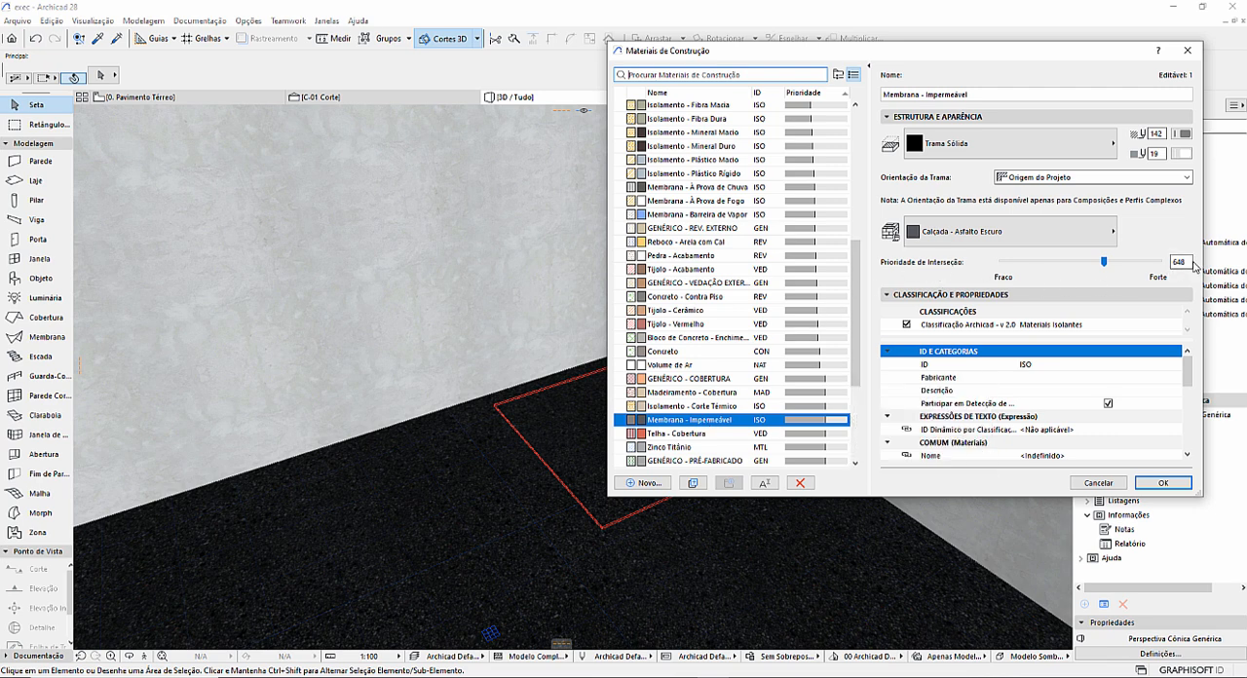
{"action": "left_click", "coordinate": [694, 367]}
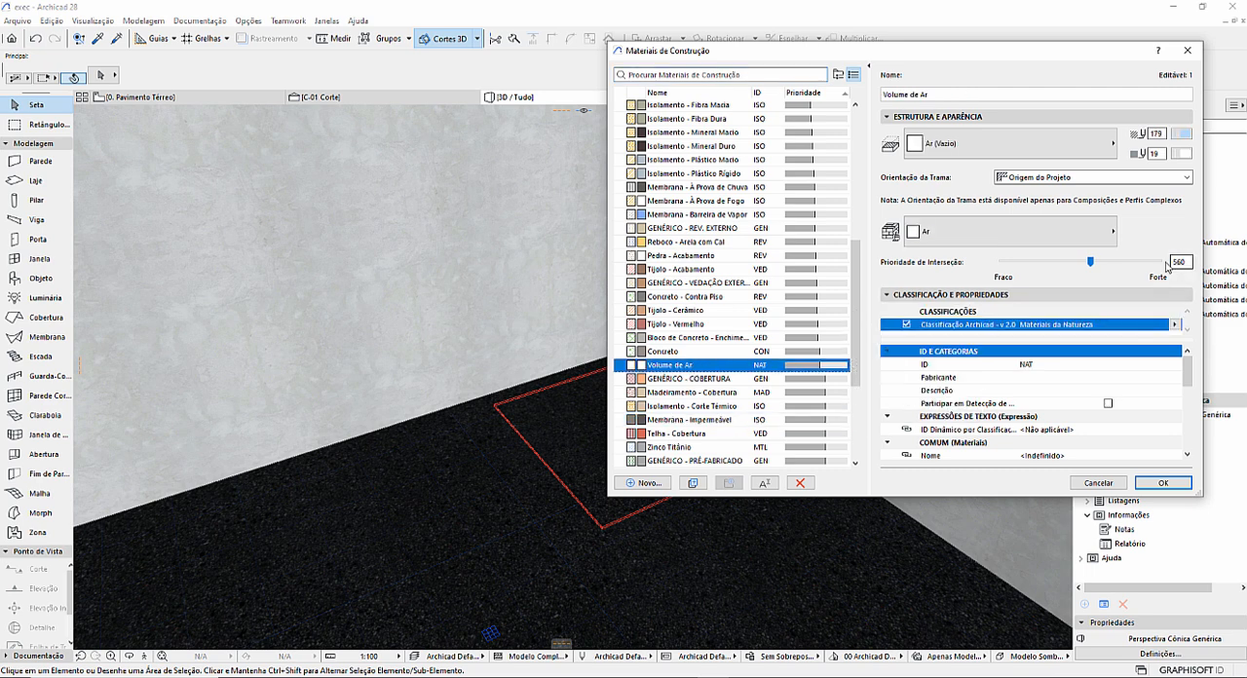
{"action": "mouse_move", "coordinate": [688, 367]}
{"action": "left_click", "coordinate": [691, 420]}
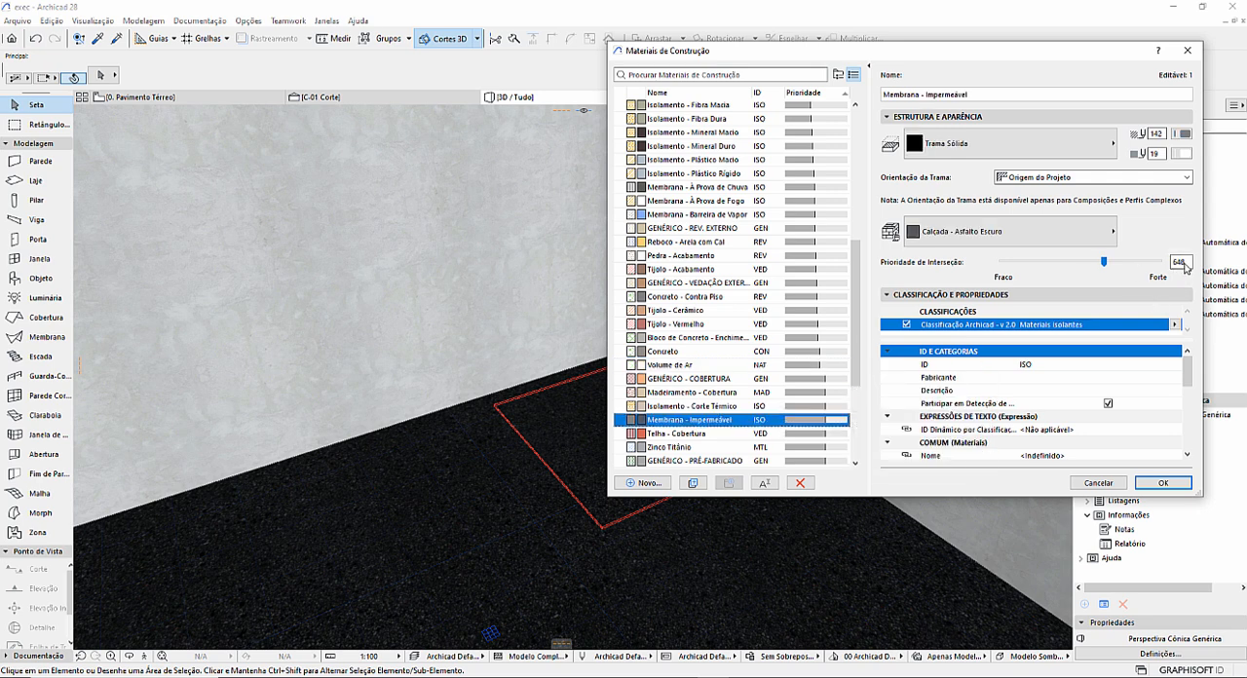
Set the intersection priority of the Volume de Ar building material to 649 and apply the change.
{"action": "left_click", "coordinate": [698, 365]}
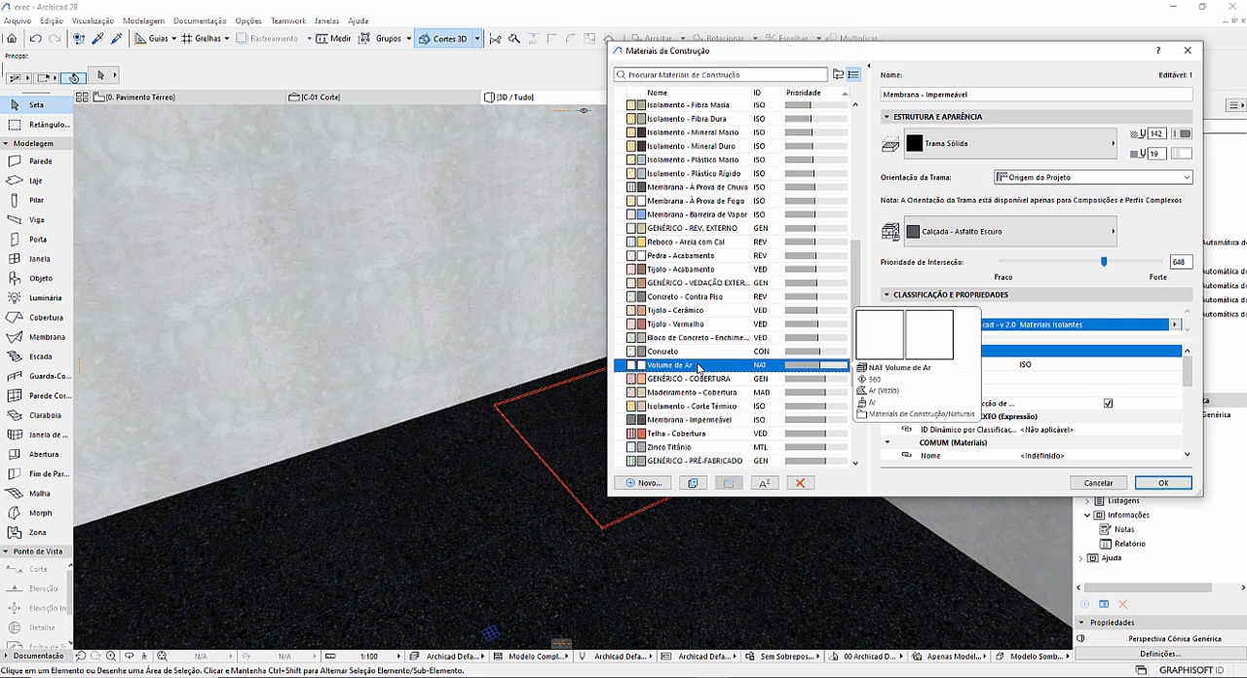
{"action": "left_click", "coordinate": [1170, 261]}
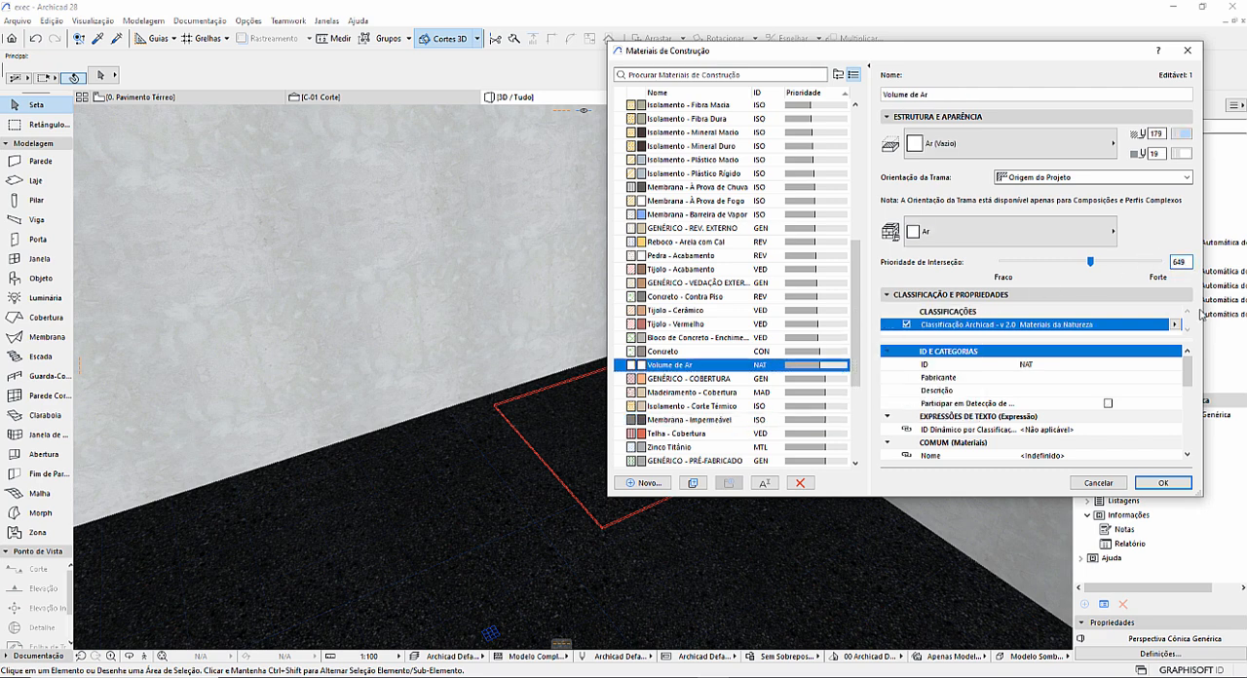
{"action": "left_click", "coordinate": [1164, 486]}
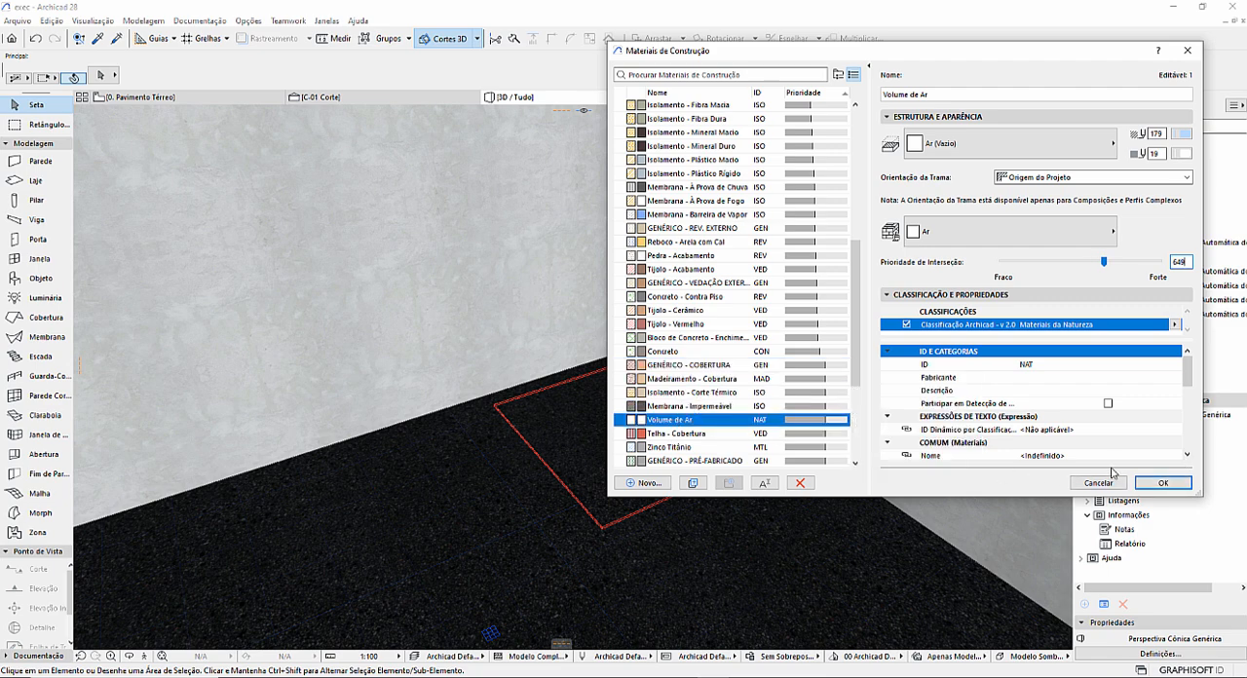
{"action": "left_click", "coordinate": [1164, 483]}
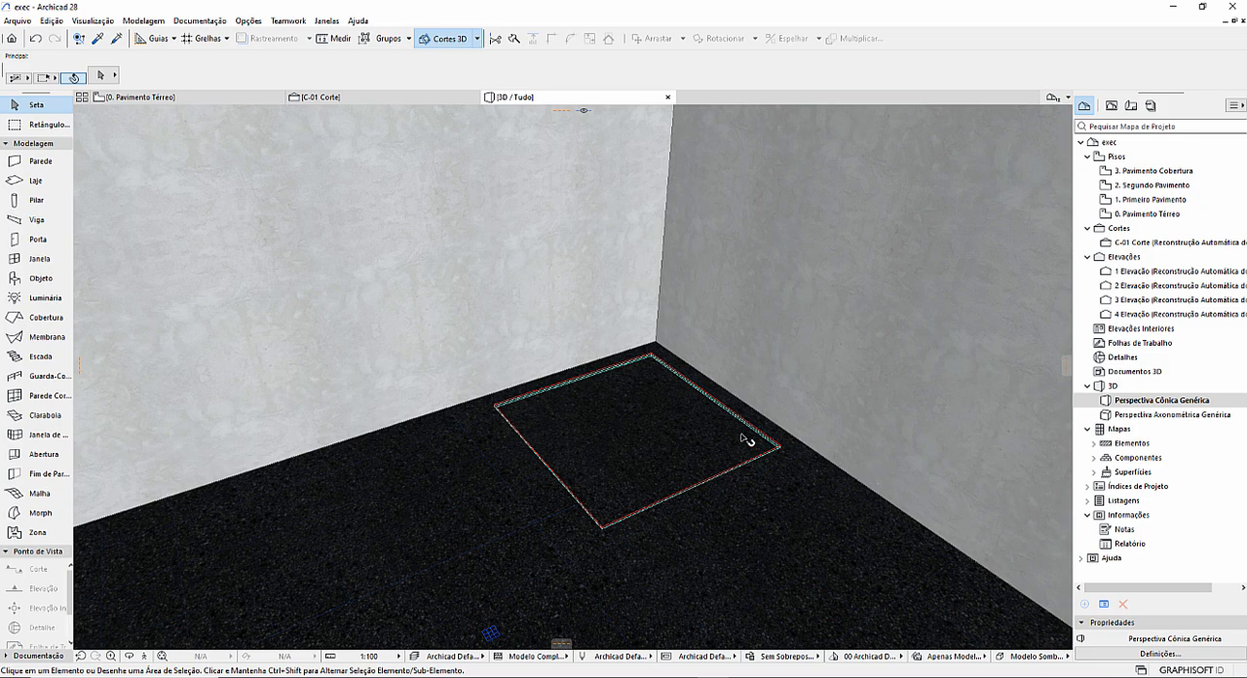
Inspect the intersection between the thin column and the slab finish up close in 3D, then in section C-01.
{"action": "left_click_drag", "start_coordinate": [746, 440], "coordinate": [494, 403]}
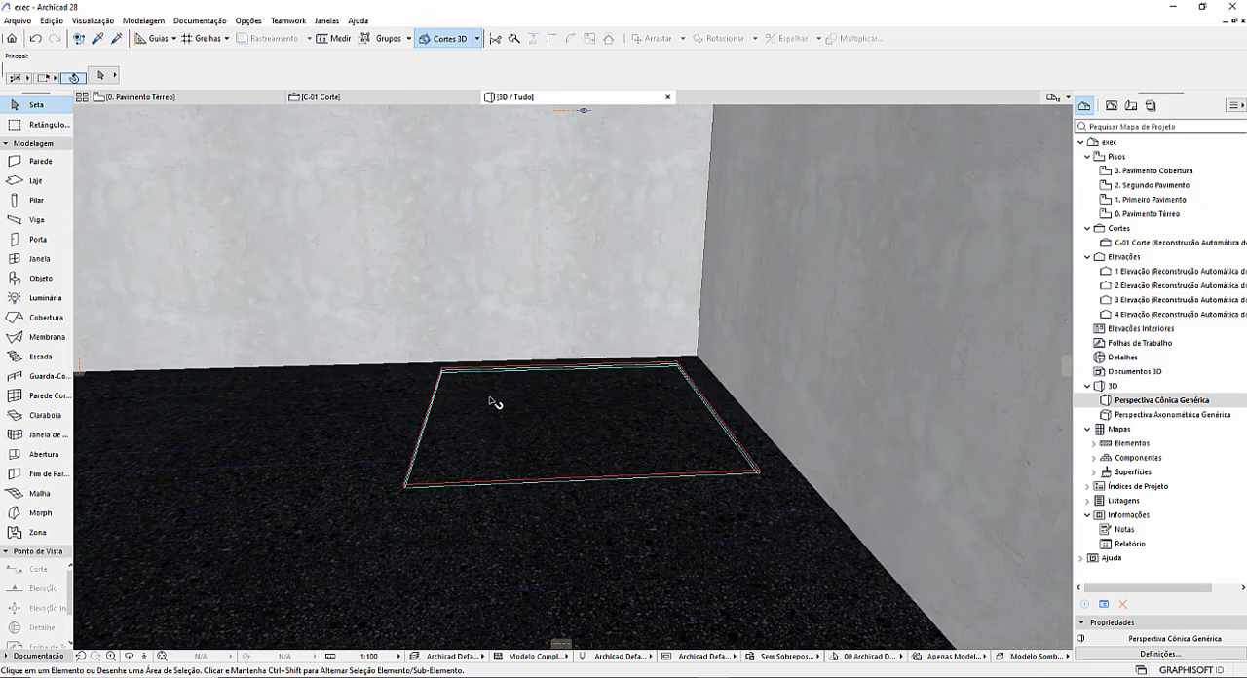
{"action": "scroll", "coordinate": [478, 392], "scroll_direction": "up", "scroll_amount": 5}
{"action": "scroll", "coordinate": [449, 375], "scroll_direction": "up", "scroll_amount": 3}
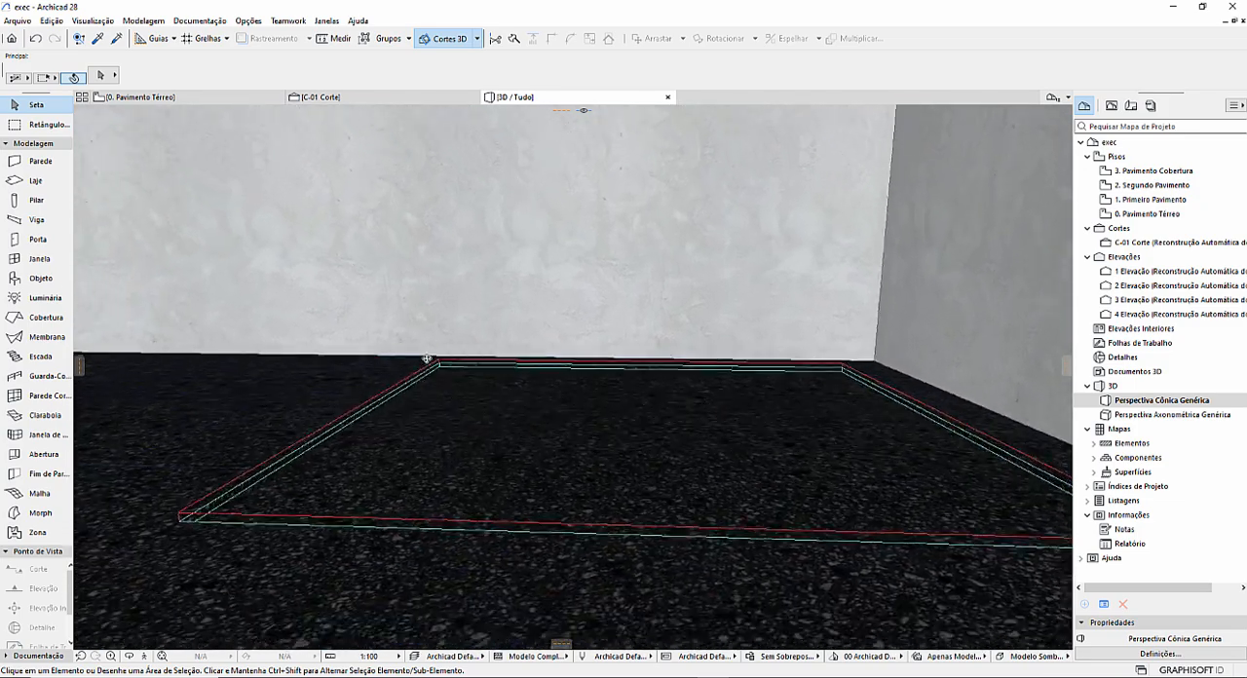
{"action": "mouse_move", "coordinate": [427, 359]}
{"action": "left_mouse_down"}
{"action": "mouse_move", "coordinate": [335, 348]}
{"action": "mouse_move", "coordinate": [426, 339]}
{"action": "left_mouse_up"}
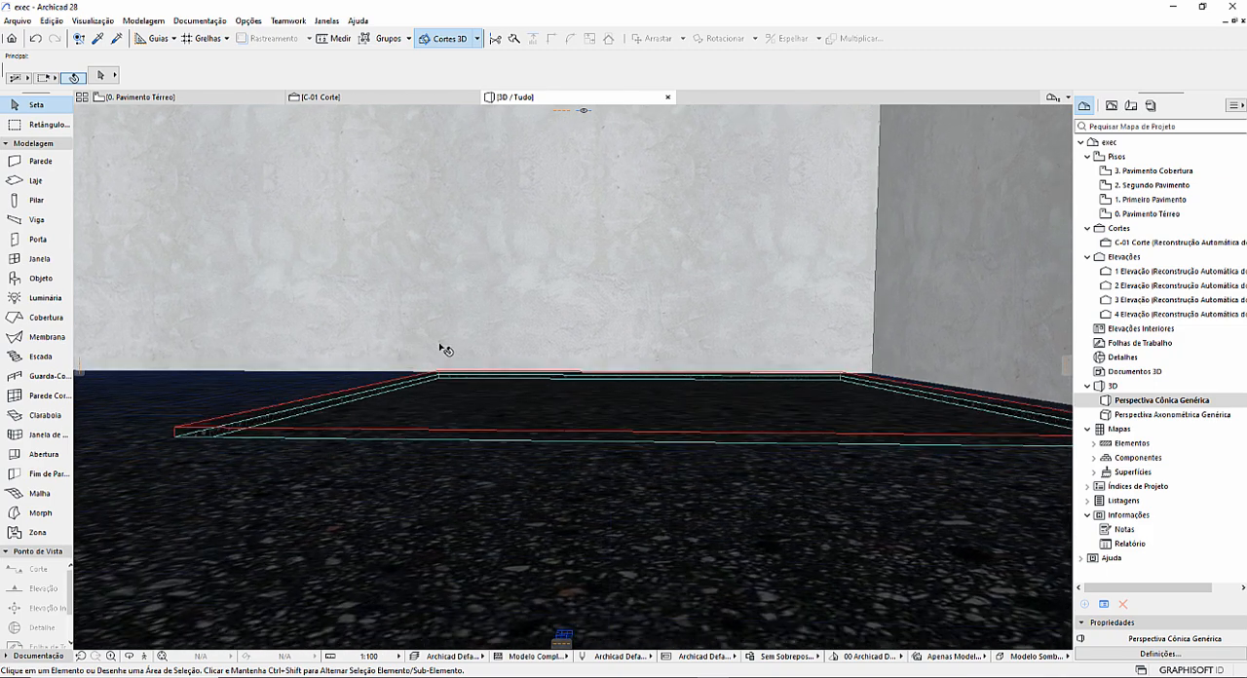
{"action": "left_click", "coordinate": [368, 101]}
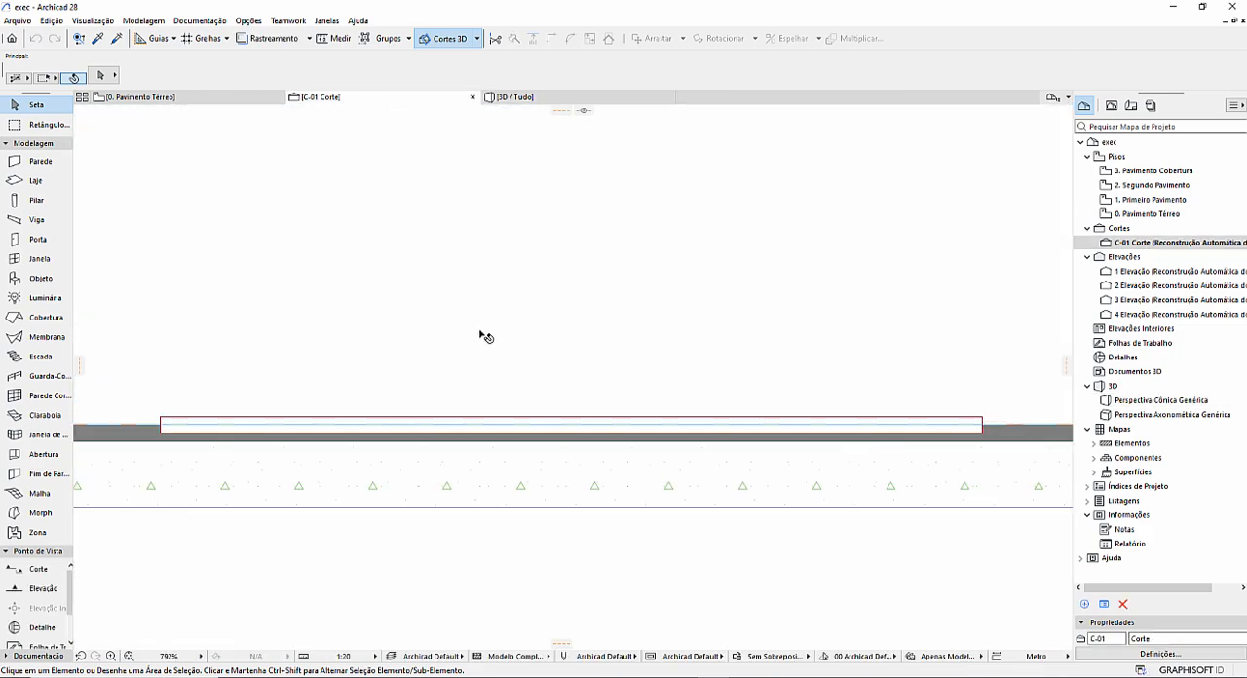
In section C-01, set the thin column's height to 0,01 and deselect it.
{"action": "scroll", "coordinate": [484, 336], "scroll_direction": "up", "scroll_amount": 4}
{"action": "left_click", "coordinate": [371, 432]}
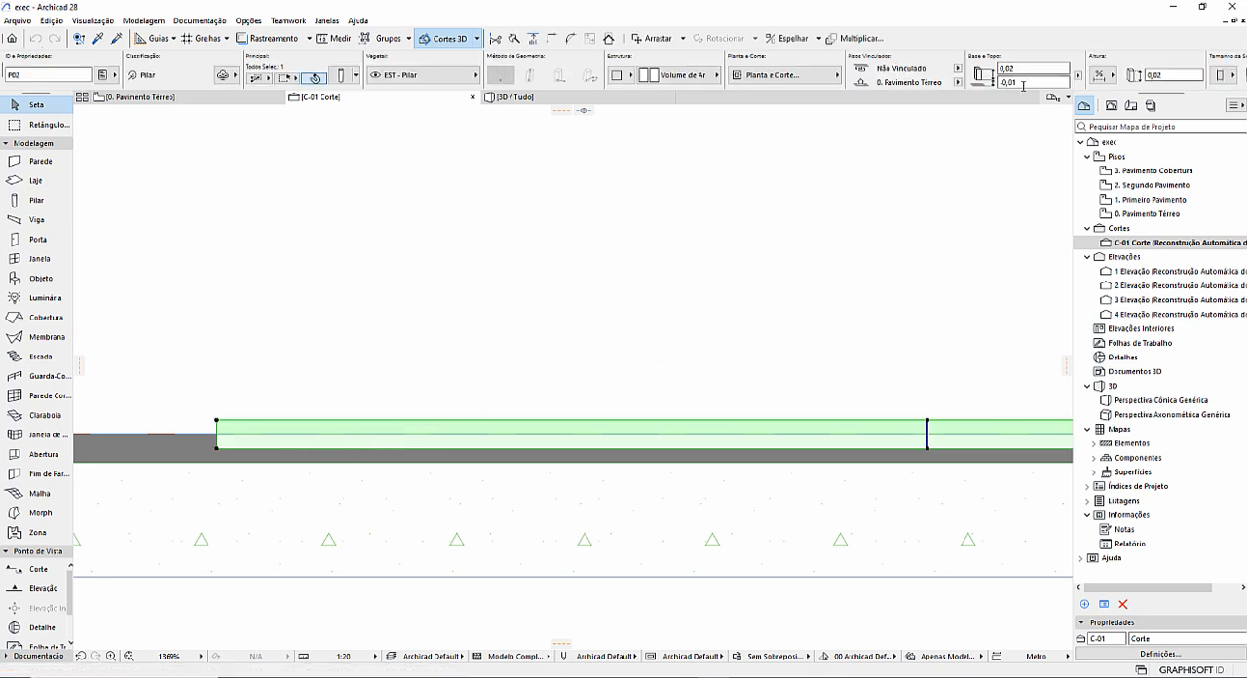
{"action": "left_click", "coordinate": [1025, 69]}
{"action": "key", "text": "Return"}
{"action": "key", "text": "Escape"}
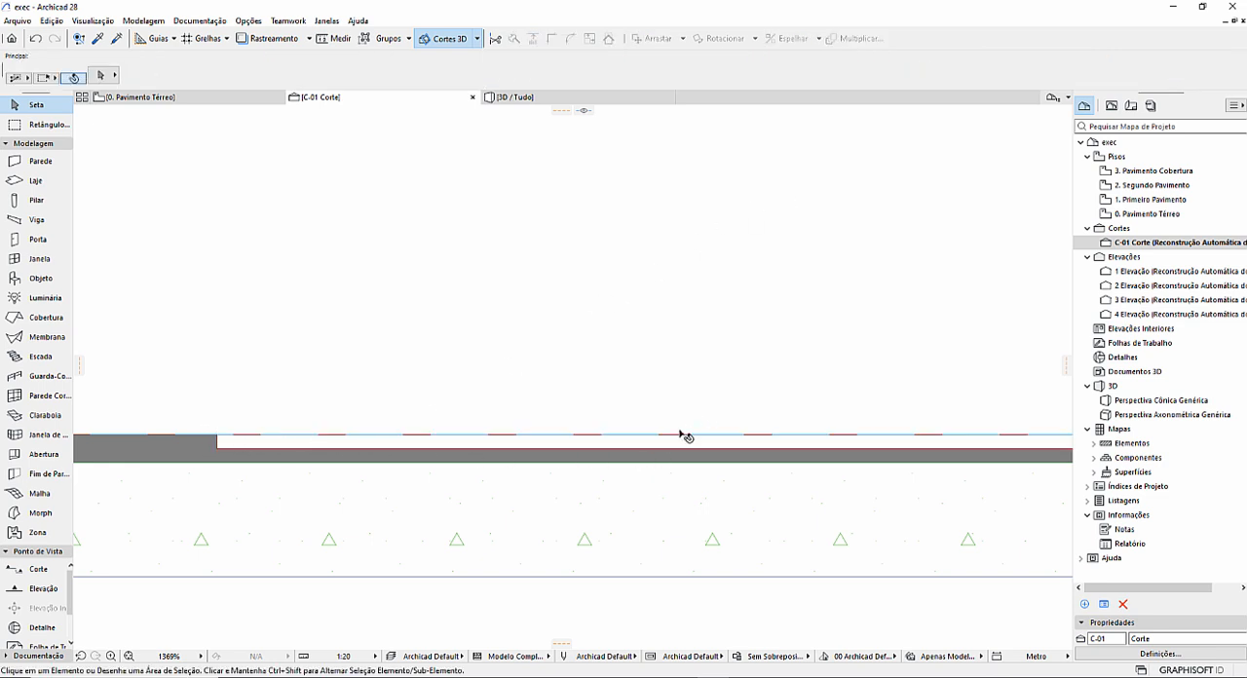
{"action": "middle_click_drag", "start_coordinate": [588, 419], "coordinate": [626, 427]}
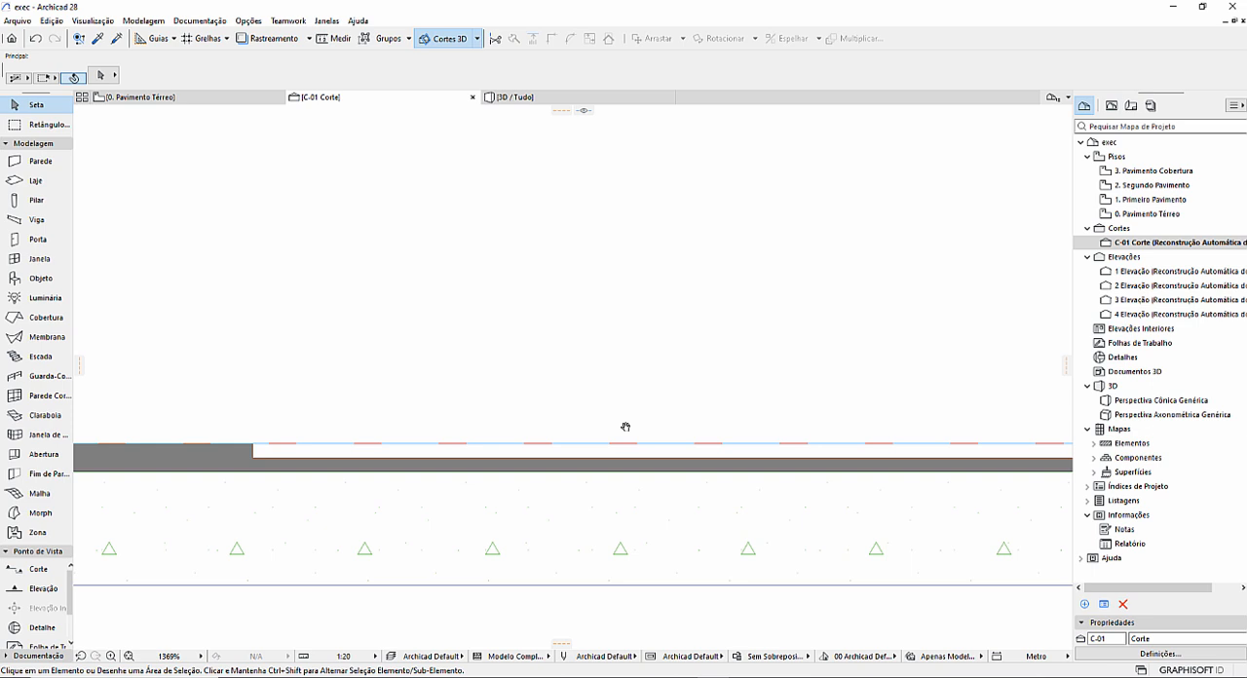
Set the project's working units for length to metres with 3 decimal places.
{"action": "left_click", "coordinate": [548, 456]}
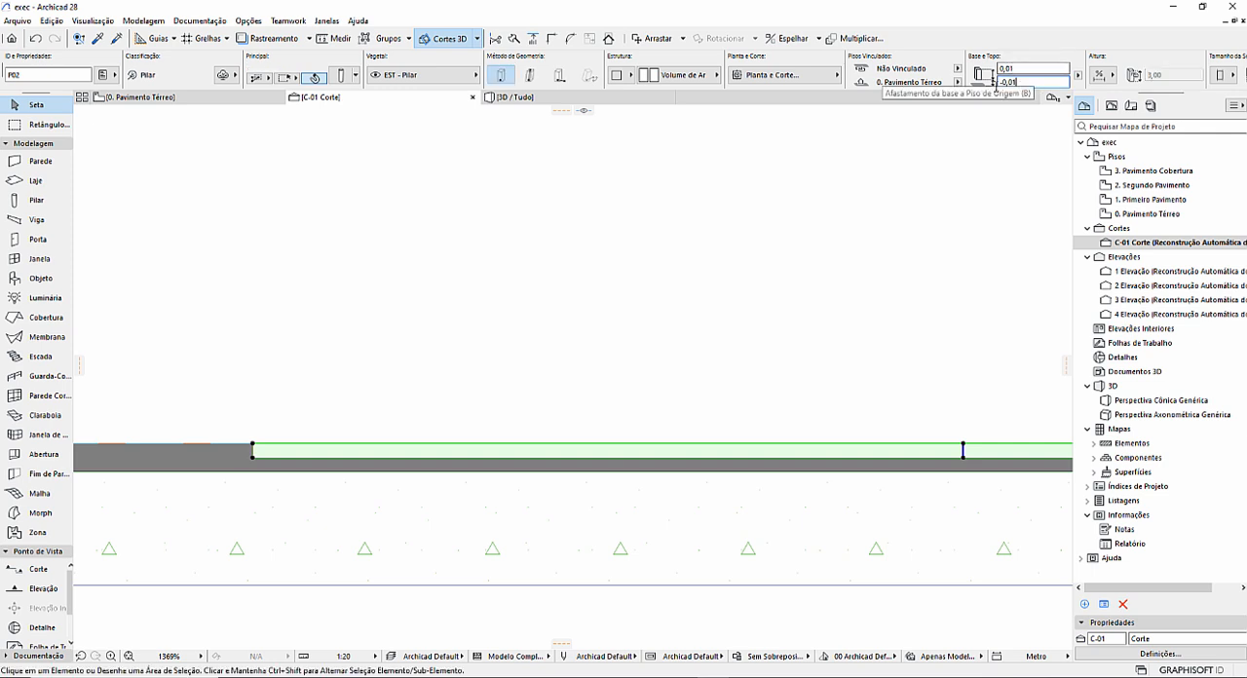
{"action": "key", "text": "Escape"}
{"action": "left_click", "coordinate": [252, 21]}
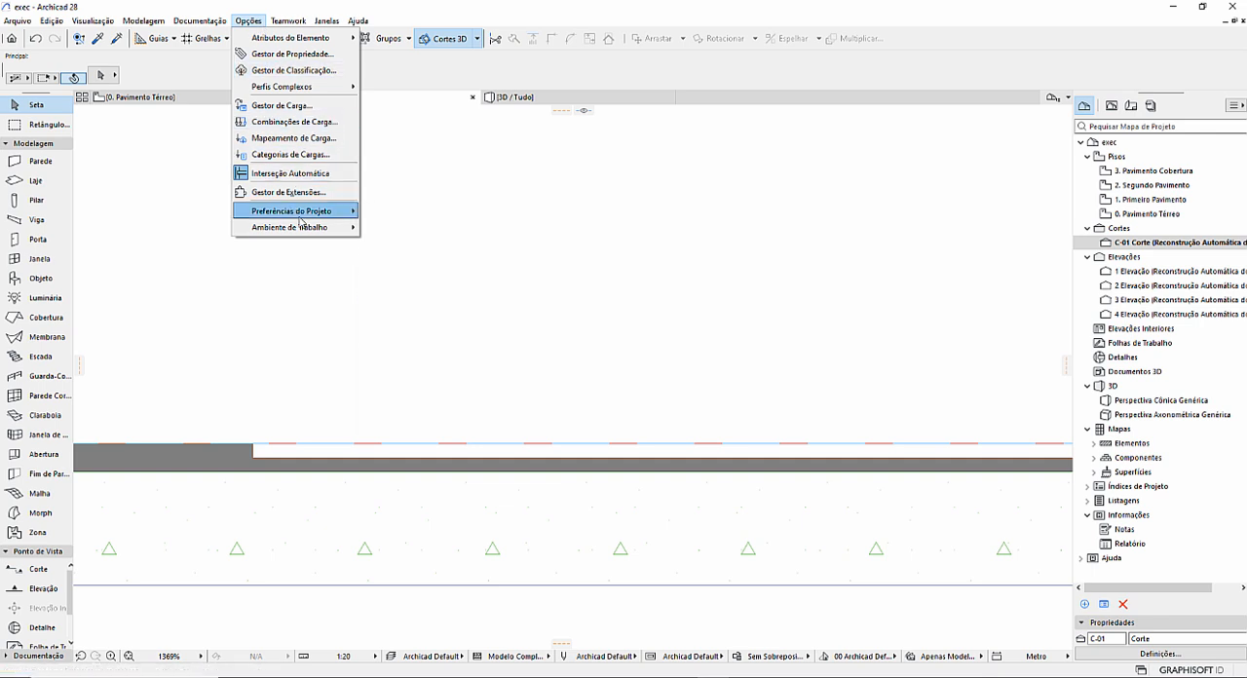
{"action": "mouse_move", "coordinate": [292, 211]}
{"action": "left_click", "coordinate": [400, 213]}
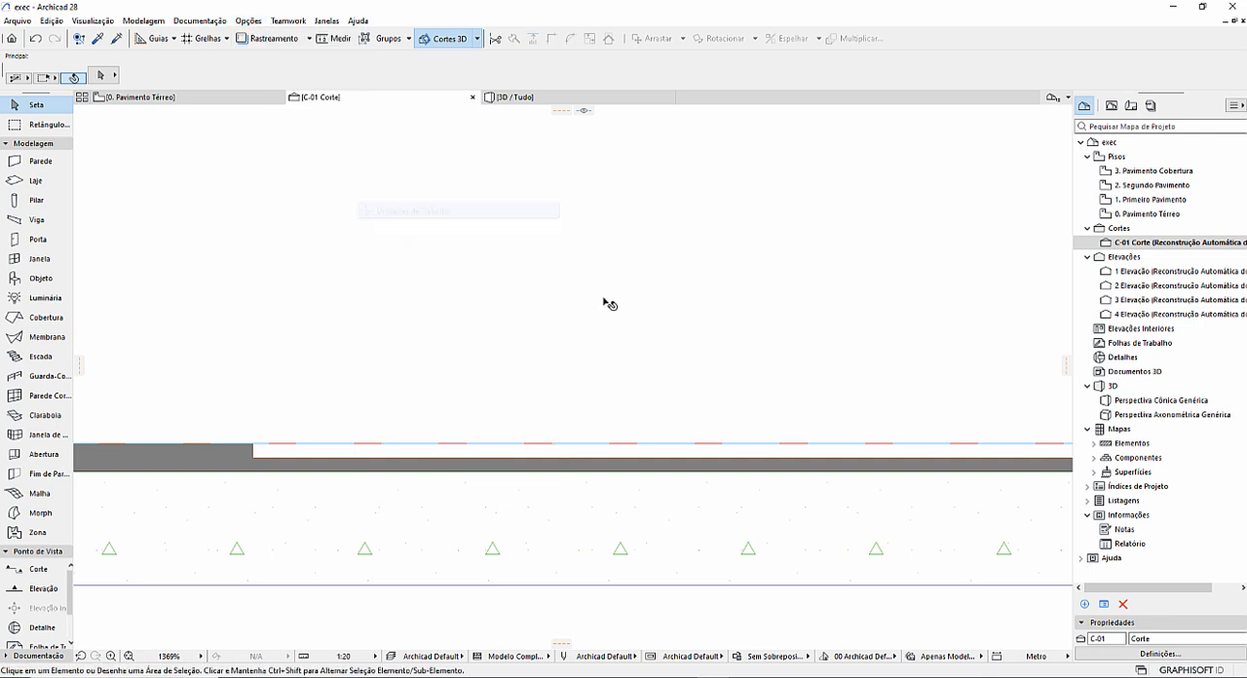
{"action": "left_click", "coordinate": [733, 148]}
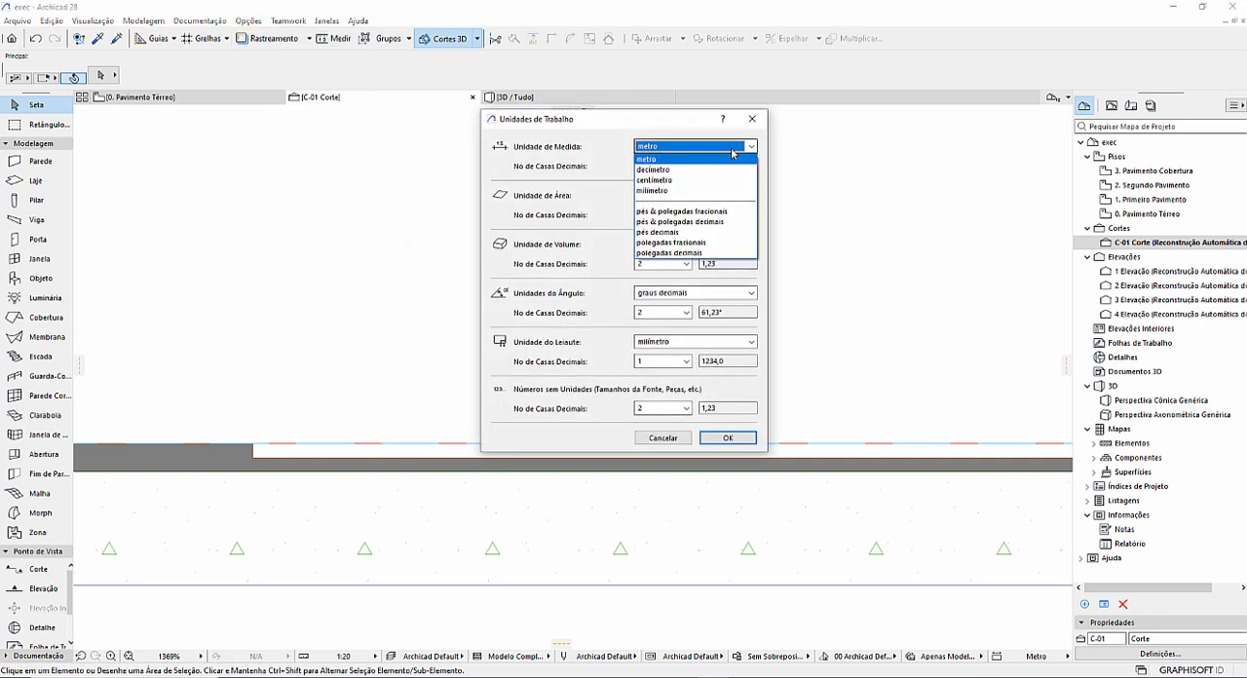
{"action": "left_click", "coordinate": [726, 156]}
{"action": "left_click", "coordinate": [687, 165]}
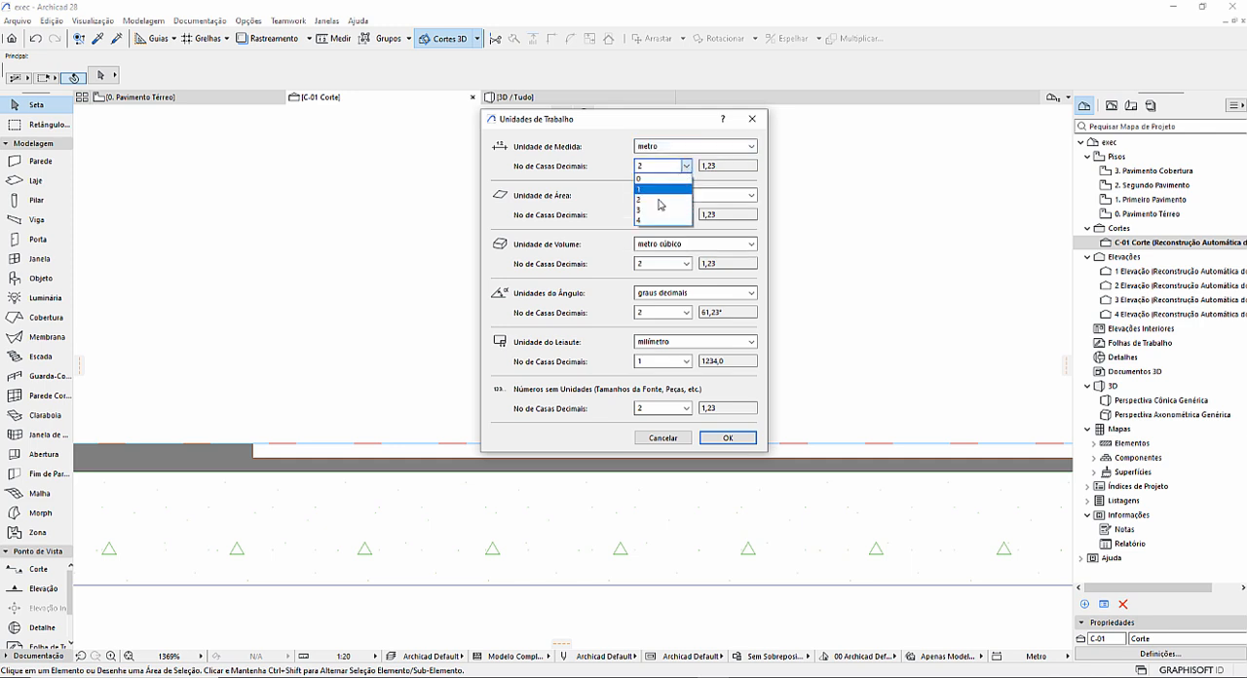
{"action": "left_click", "coordinate": [657, 207]}
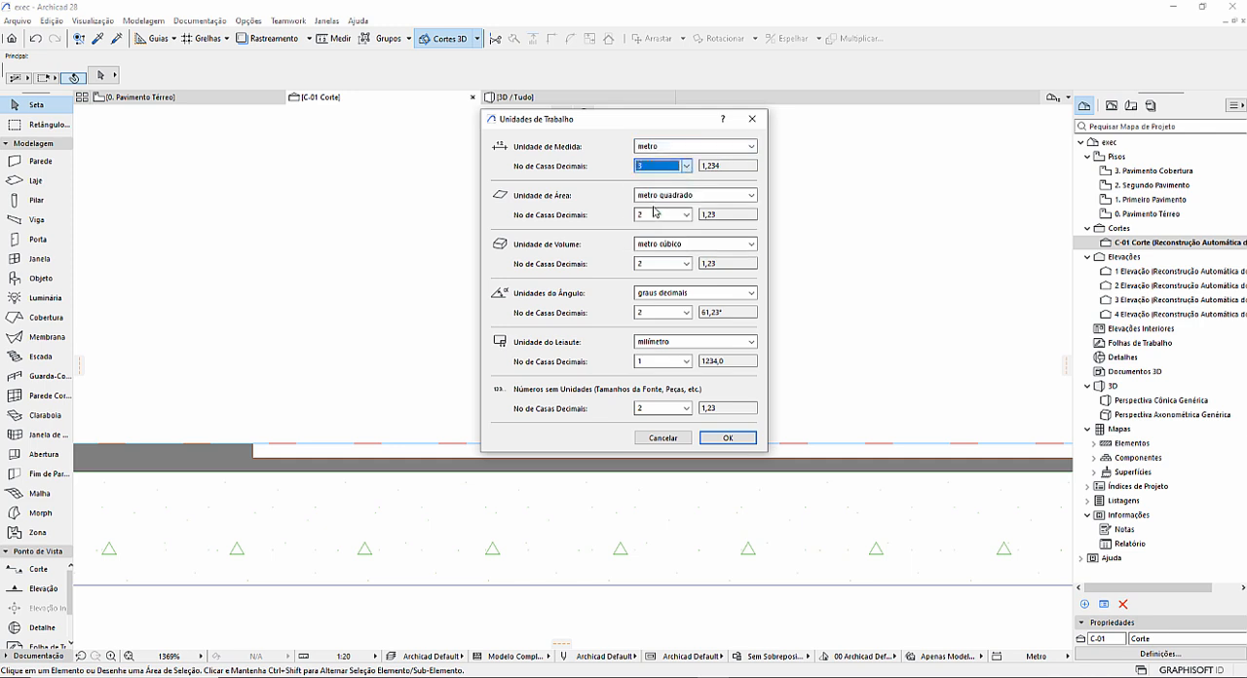
{"action": "left_click", "coordinate": [732, 440]}
Set the thin column's base offset to -0,015 and reselect the column in section C-01.
{"action": "left_click", "coordinate": [660, 458]}
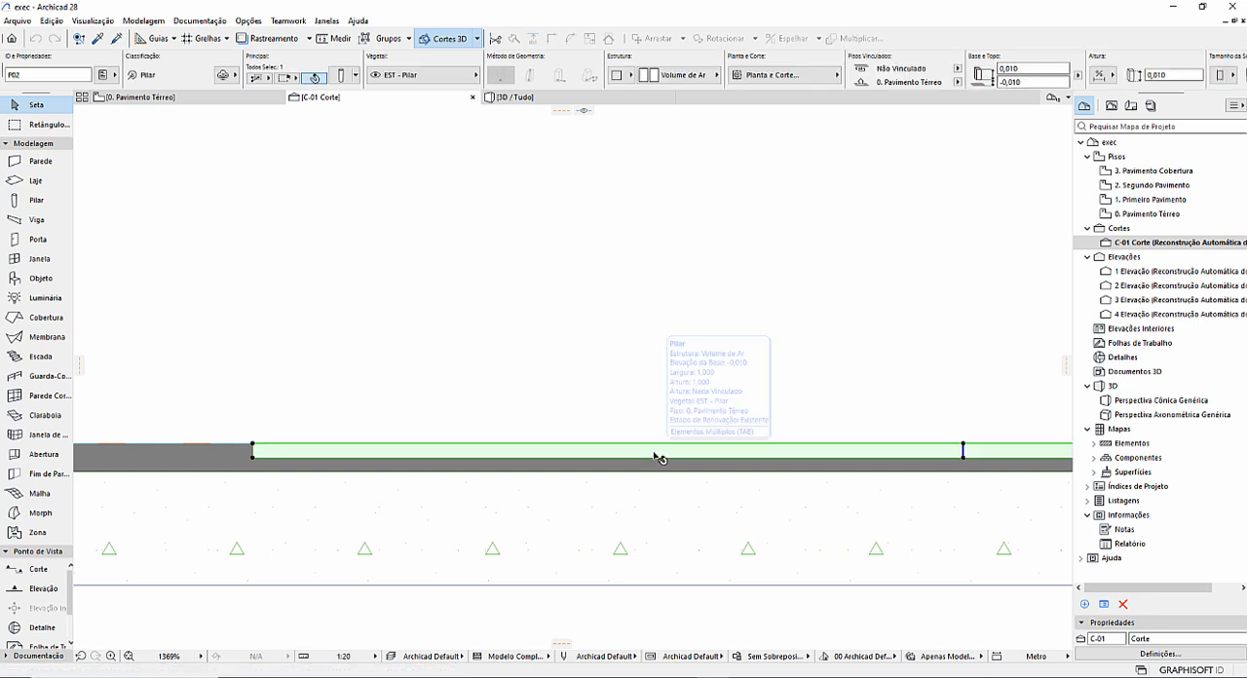
{"action": "left_click", "coordinate": [1032, 83]}
{"action": "key", "text": "Return"}
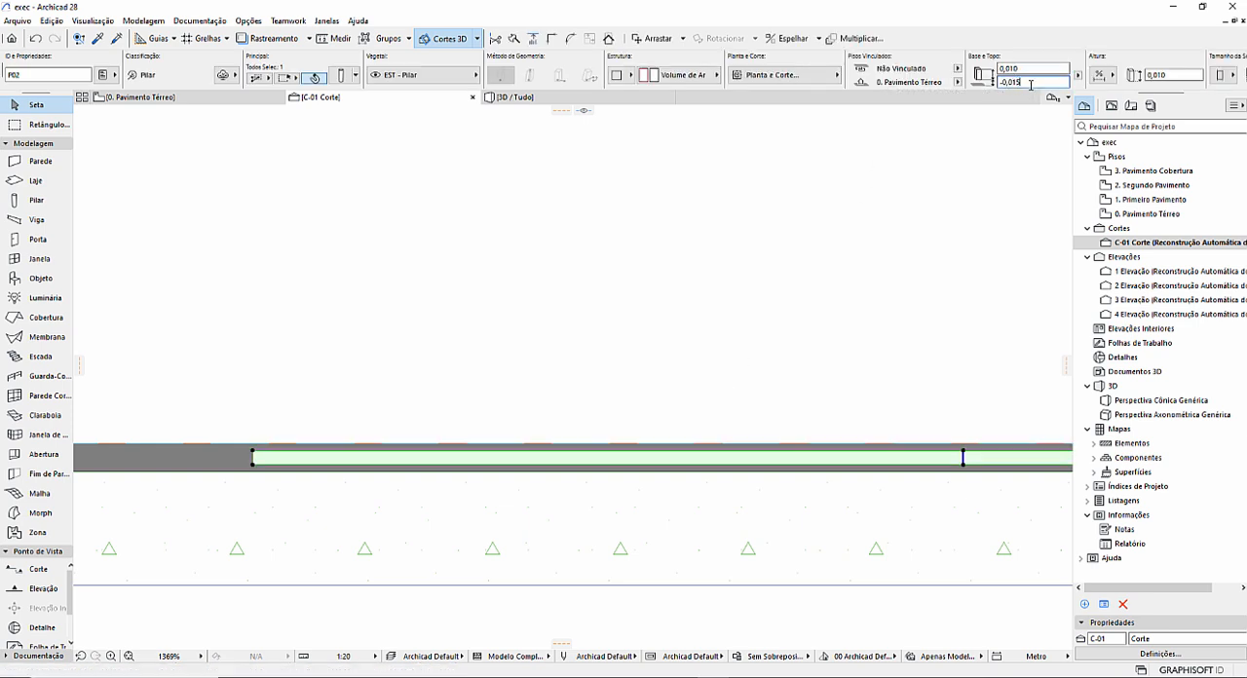
{"action": "left_click", "coordinate": [377, 476]}
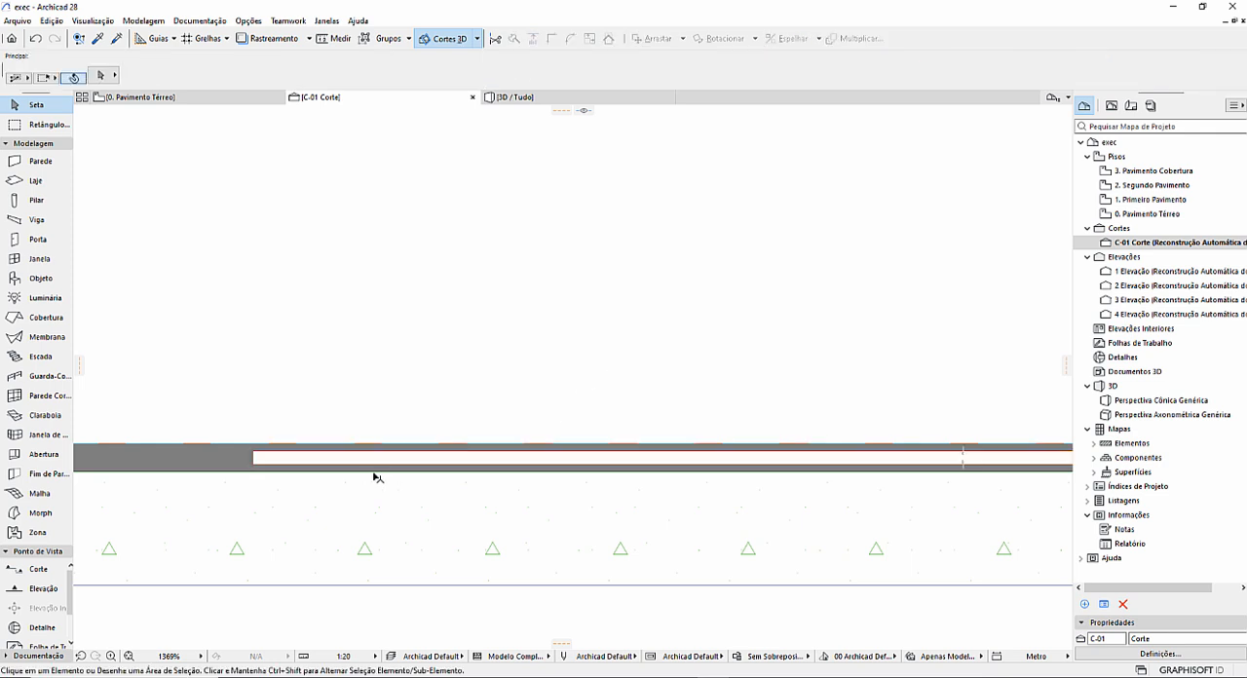
{"action": "left_click", "coordinate": [313, 463]}
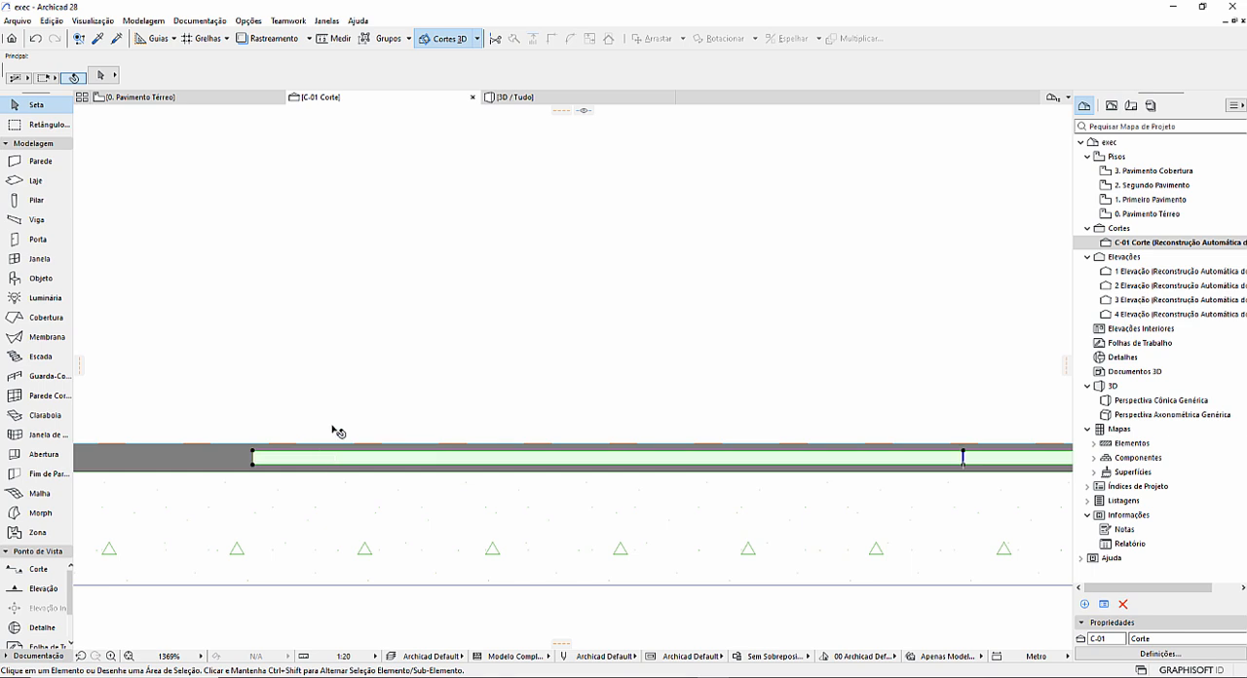
Set the thin column's height to 0,015 and deselect it.
{"action": "left_click", "coordinate": [1015, 67]}
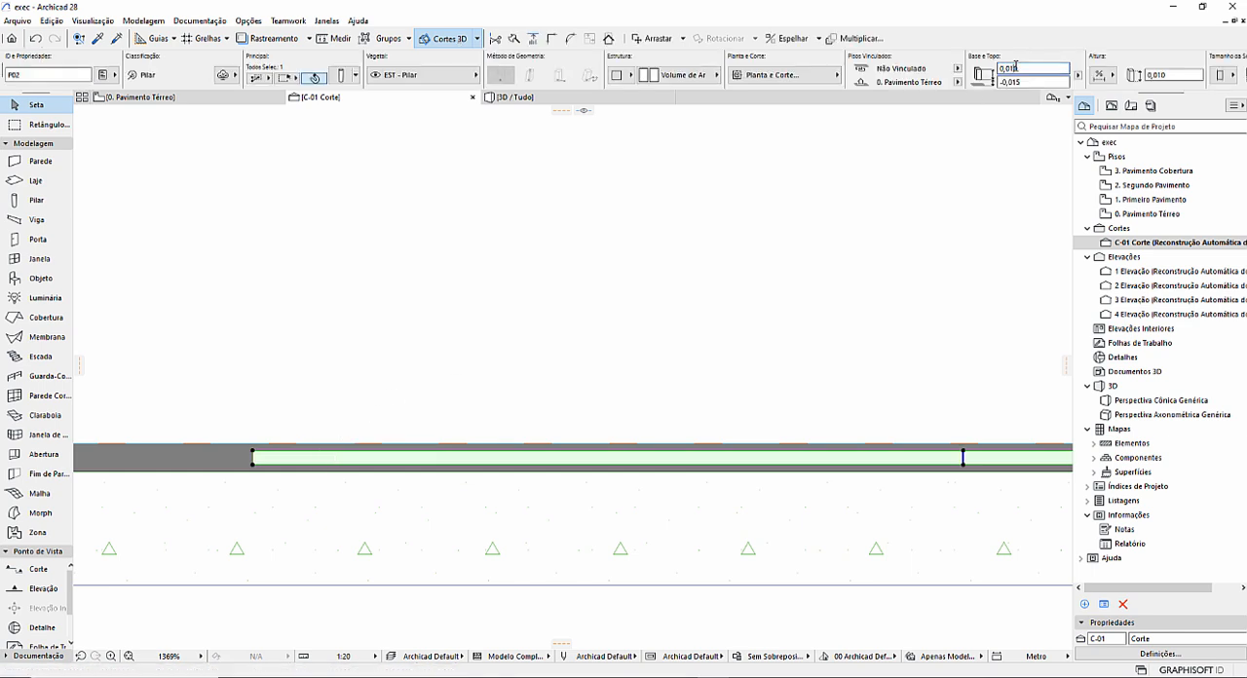
{"action": "key", "text": "Return"}
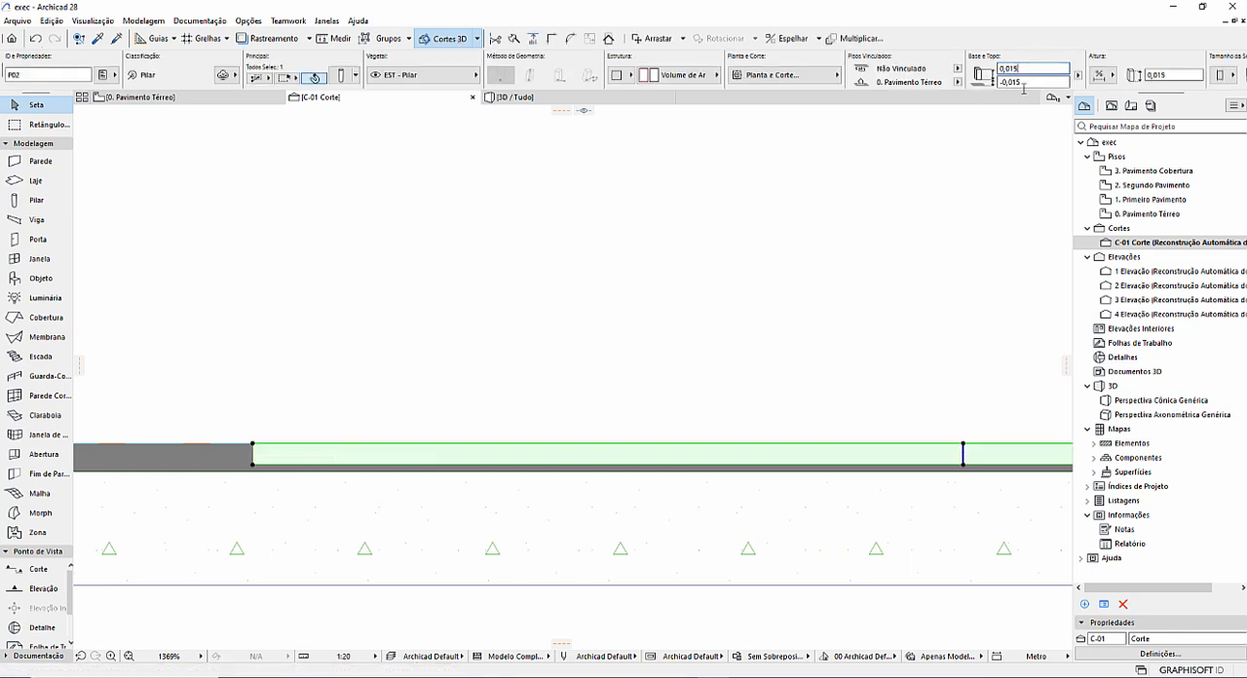
{"action": "key", "text": "Escape"}
Examine the recess that the thin column cuts into the slab finish in the 3D perspective.
{"action": "left_click", "coordinate": [500, 101]}
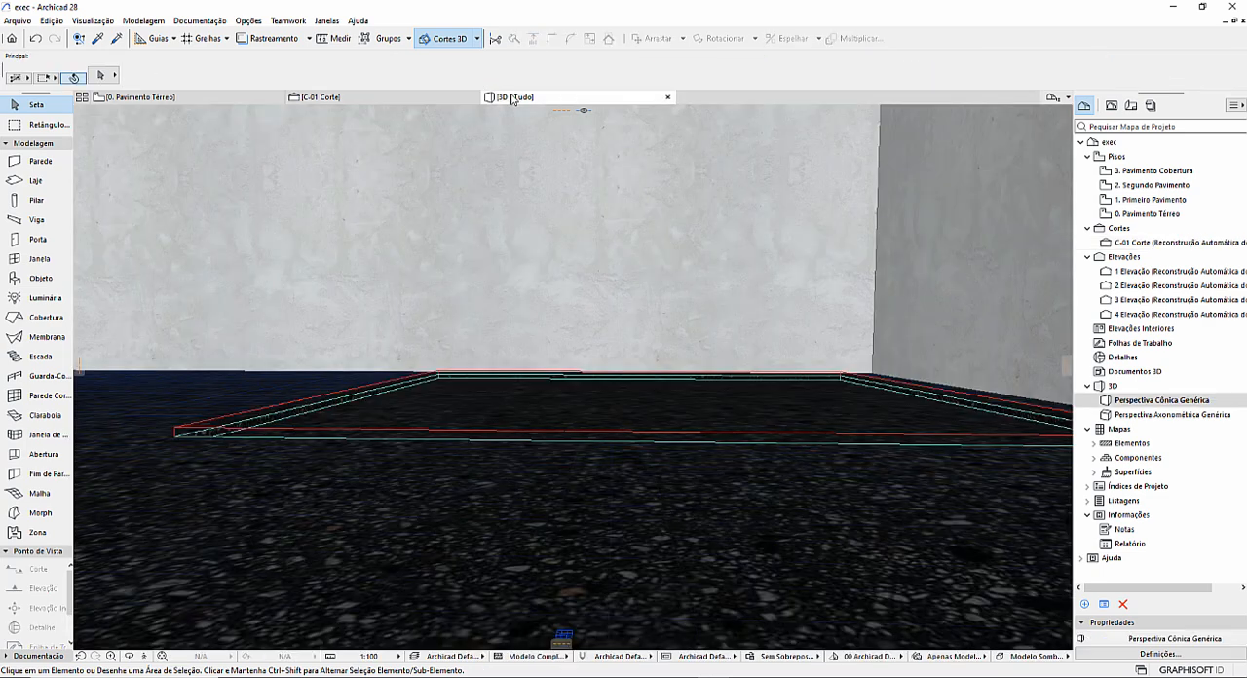
{"action": "scroll", "coordinate": [454, 404], "scroll_direction": "up", "scroll_amount": 3}
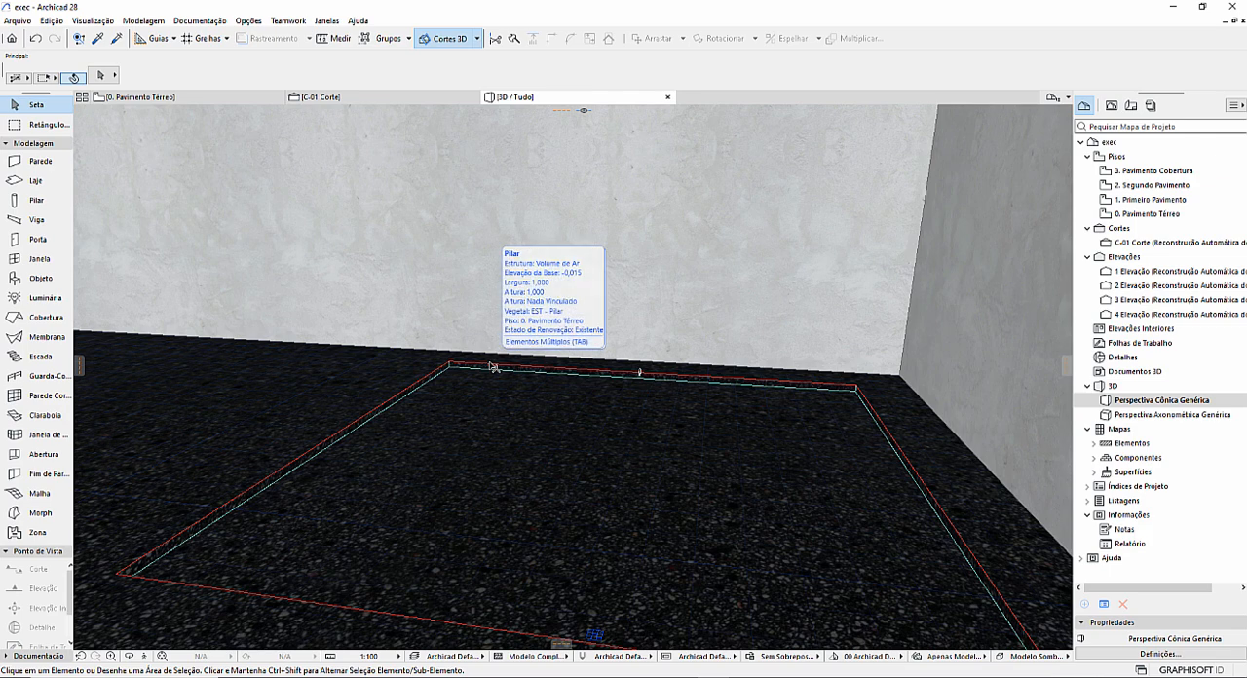
{"action": "scroll", "coordinate": [422, 392], "scroll_direction": "down", "scroll_amount": 1}
{"action": "scroll", "coordinate": [421, 390], "scroll_direction": "down", "scroll_amount": 2}
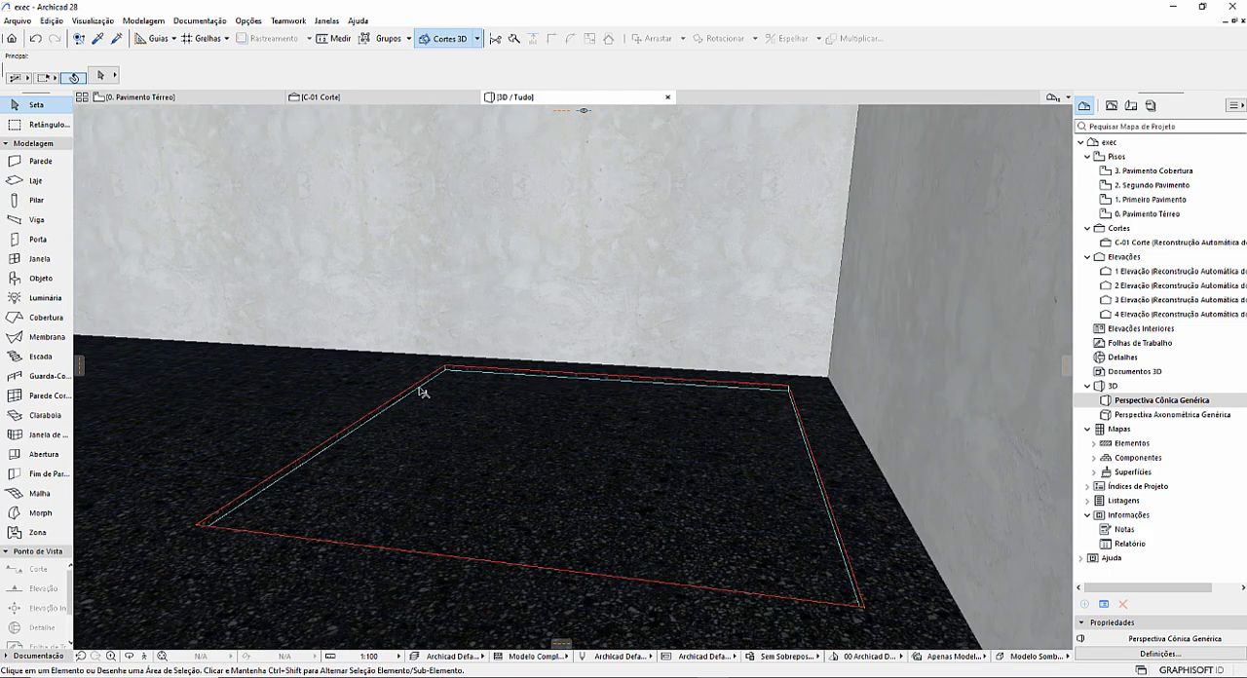
{"action": "left_click", "coordinate": [93, 21]}
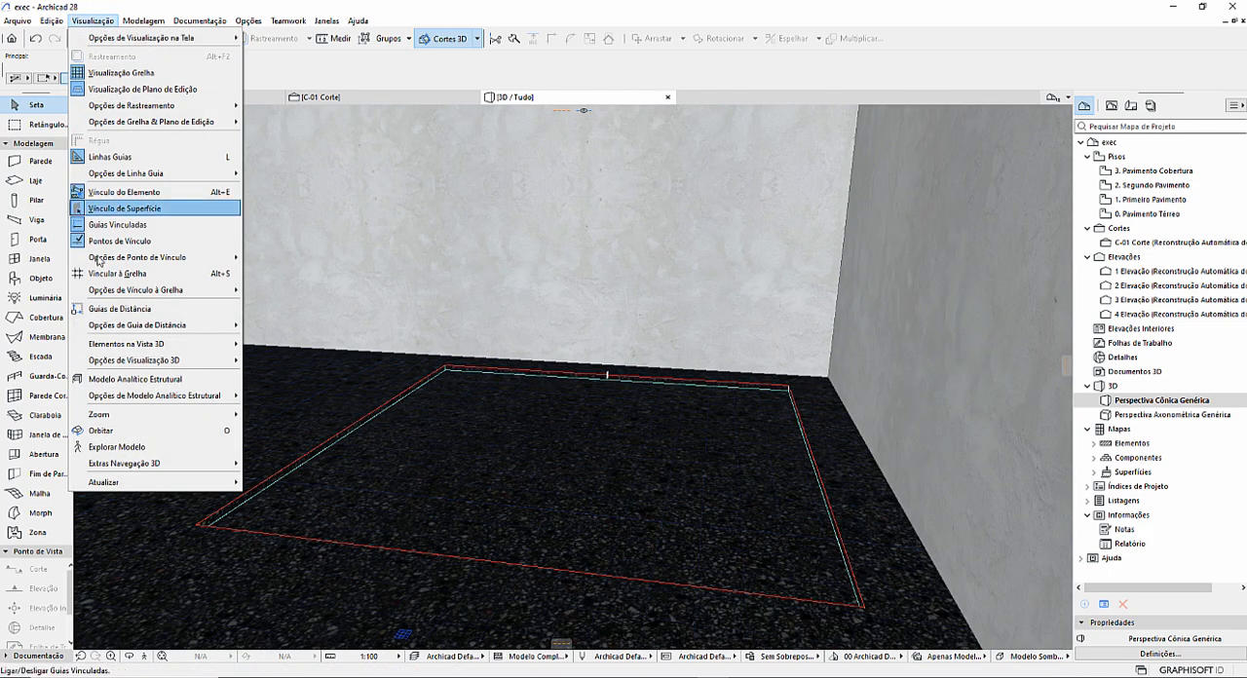
{"action": "mouse_move", "coordinate": [124, 363]}
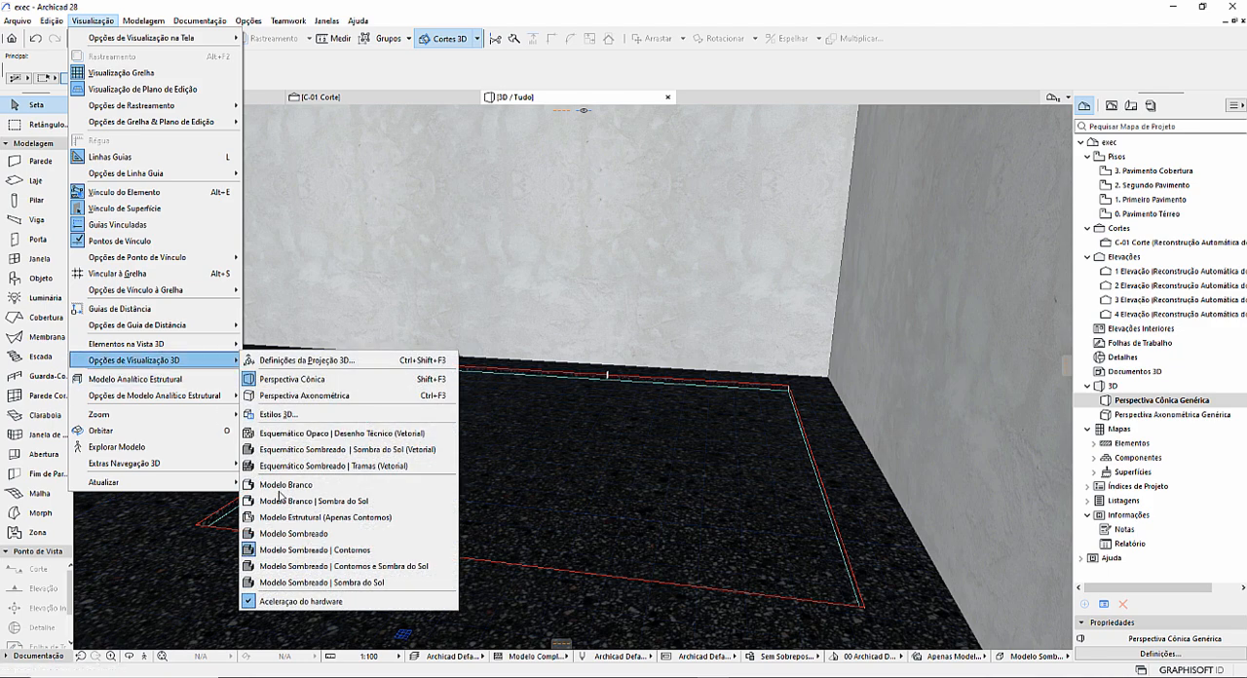
{"action": "left_click", "coordinate": [572, 473]}
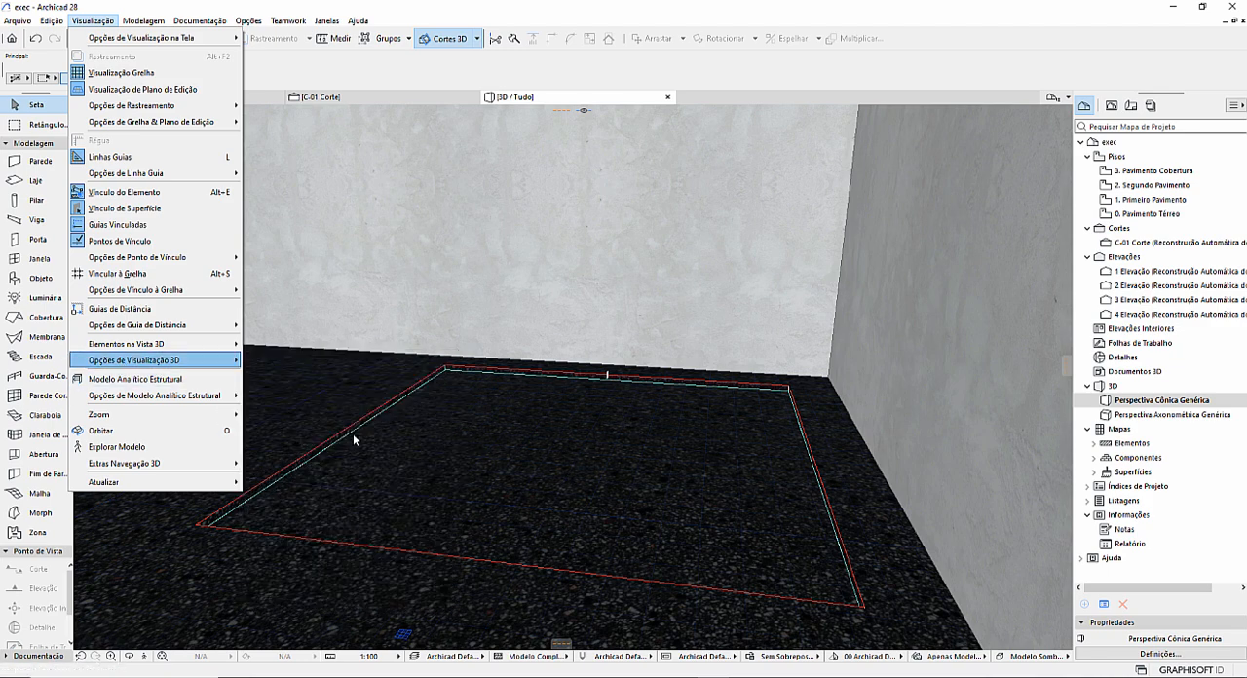
{"action": "left_click", "coordinate": [724, 501]}
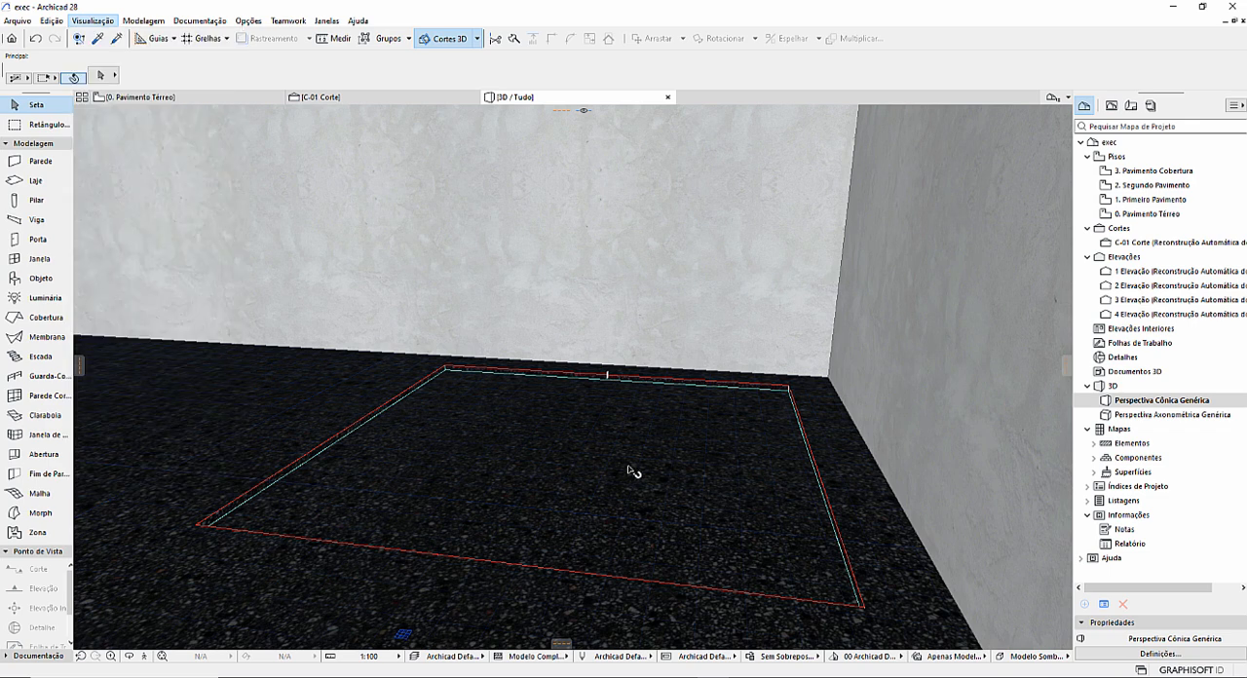
Examine both ends of the finish recess and its position beside the wall in section C-01.
{"action": "left_click", "coordinate": [351, 98]}
{"action": "scroll", "coordinate": [530, 361], "scroll_direction": "down", "scroll_amount": 2}
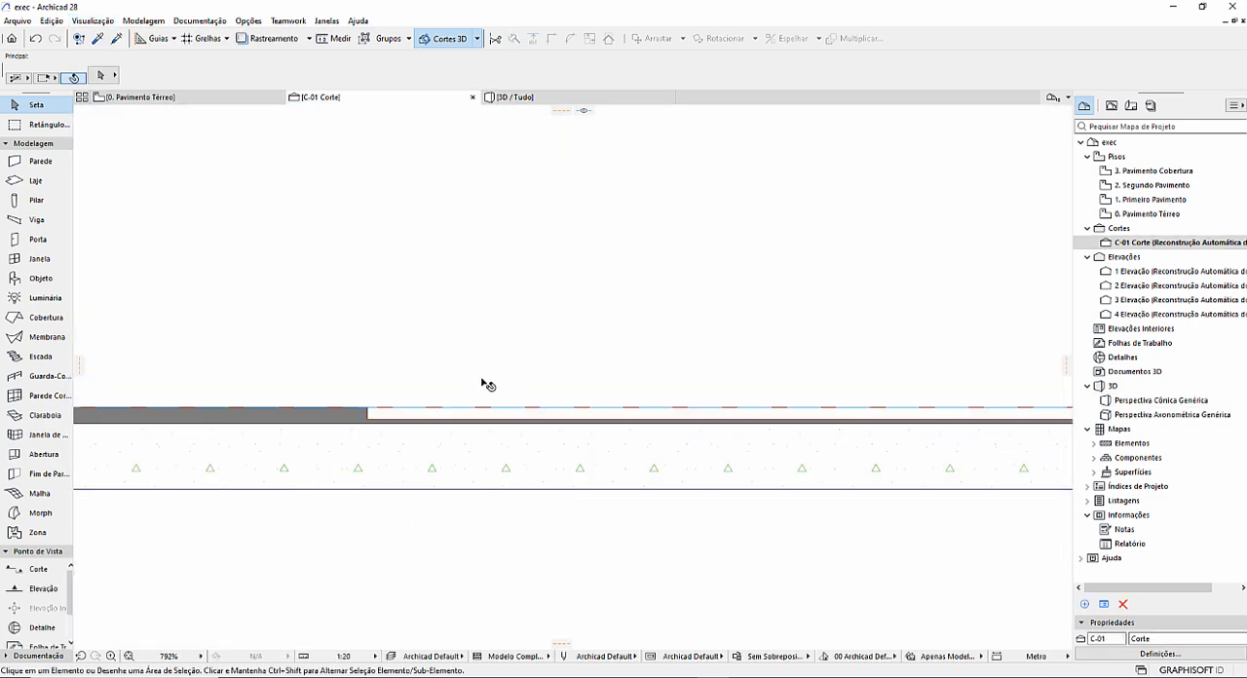
{"action": "scroll", "coordinate": [471, 399], "scroll_direction": "up", "scroll_amount": 2}
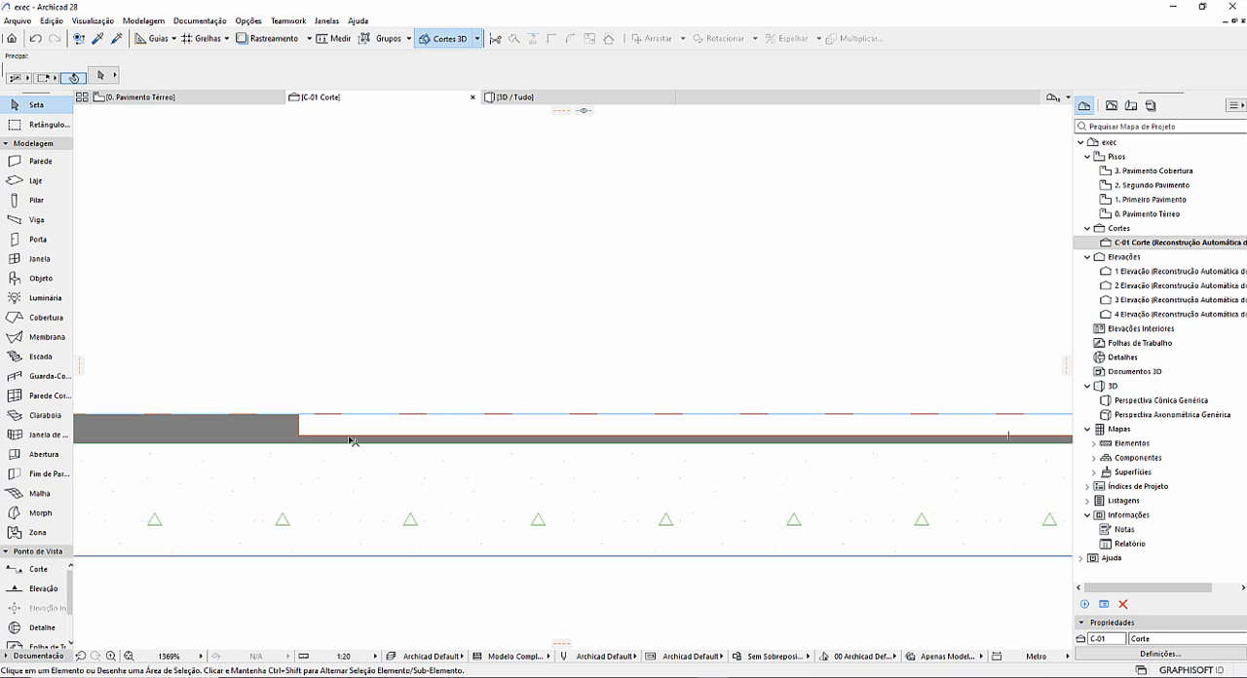
{"action": "scroll", "coordinate": [353, 440], "scroll_direction": "down", "scroll_amount": 3}
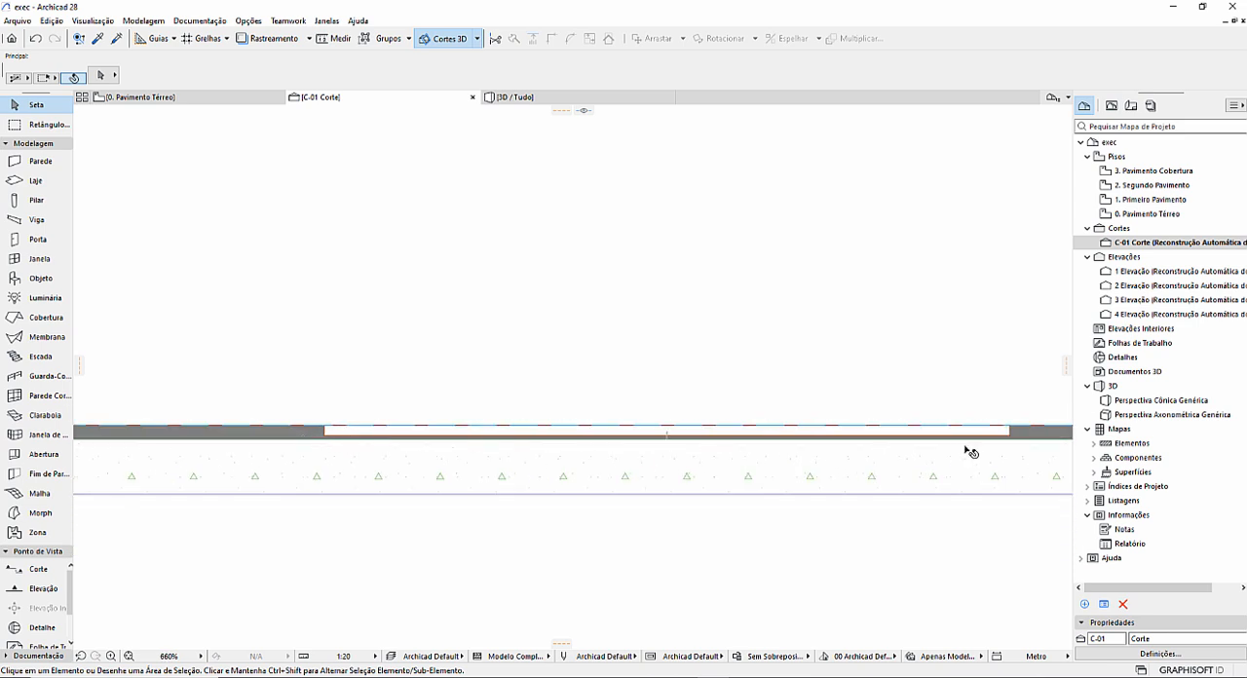
{"action": "middle_click_drag", "start_coordinate": [969, 452], "coordinate": [793, 474]}
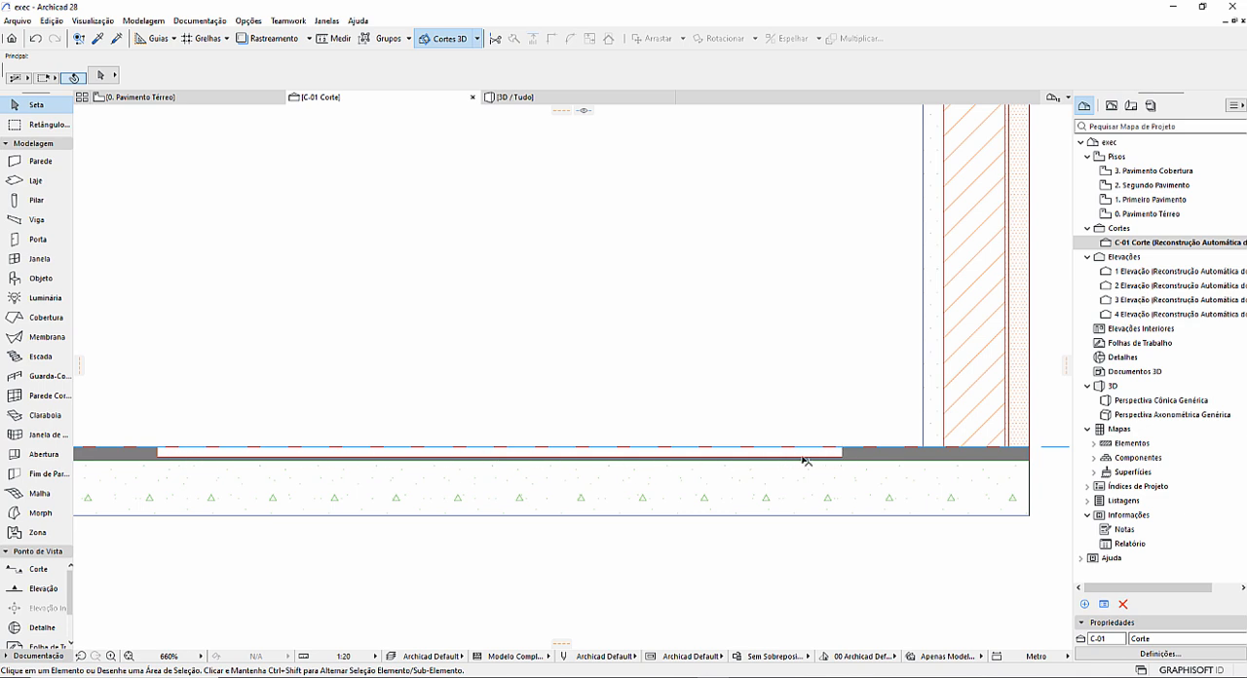
{"action": "scroll", "coordinate": [348, 446], "scroll_direction": "down", "scroll_amount": 2}
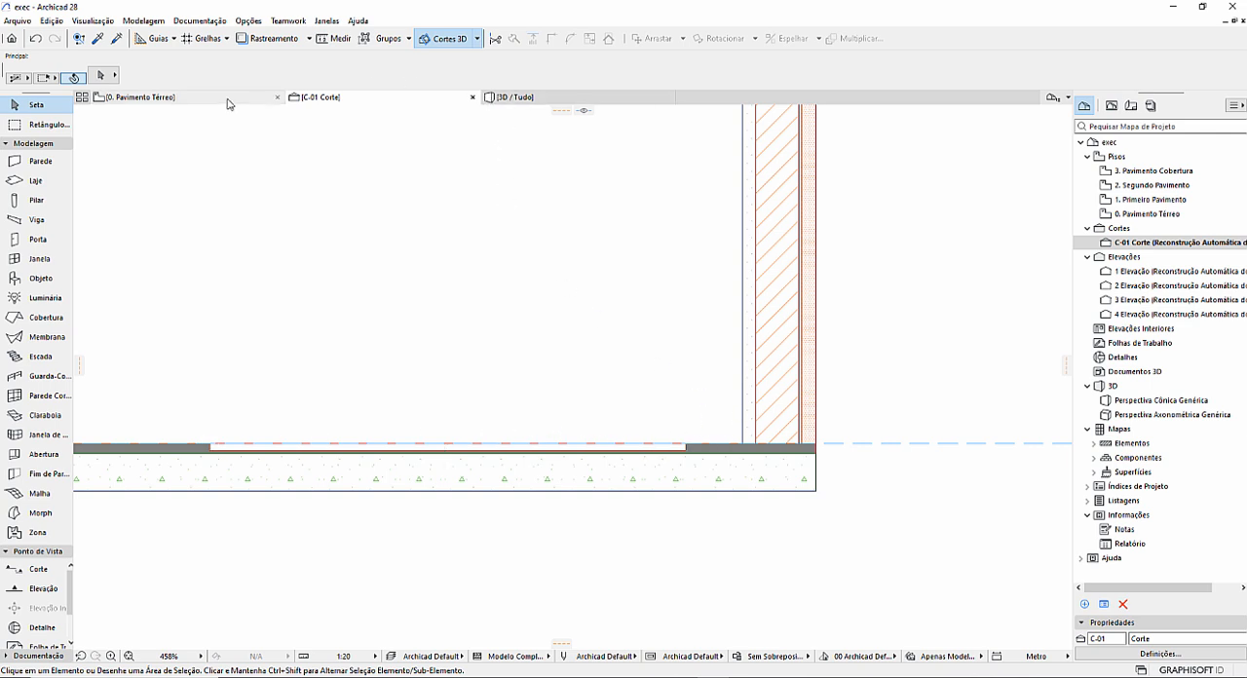
On the Pavimento Térreo plan, create a 0,020 thick Cerâmica slab filling the room's interior with the Magic Wand.
{"action": "left_click", "coordinate": [146, 96]}
{"action": "scroll", "coordinate": [685, 295], "scroll_direction": "down", "scroll_amount": 5}
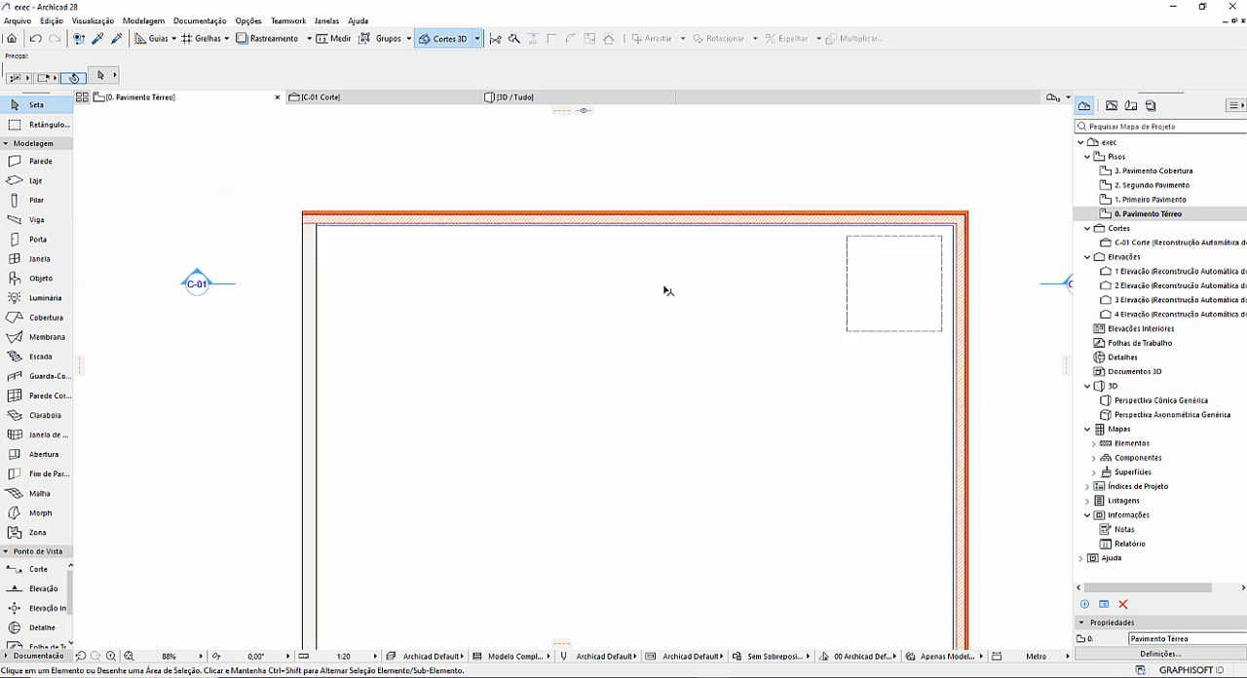
{"action": "left_click", "coordinate": [51, 182]}
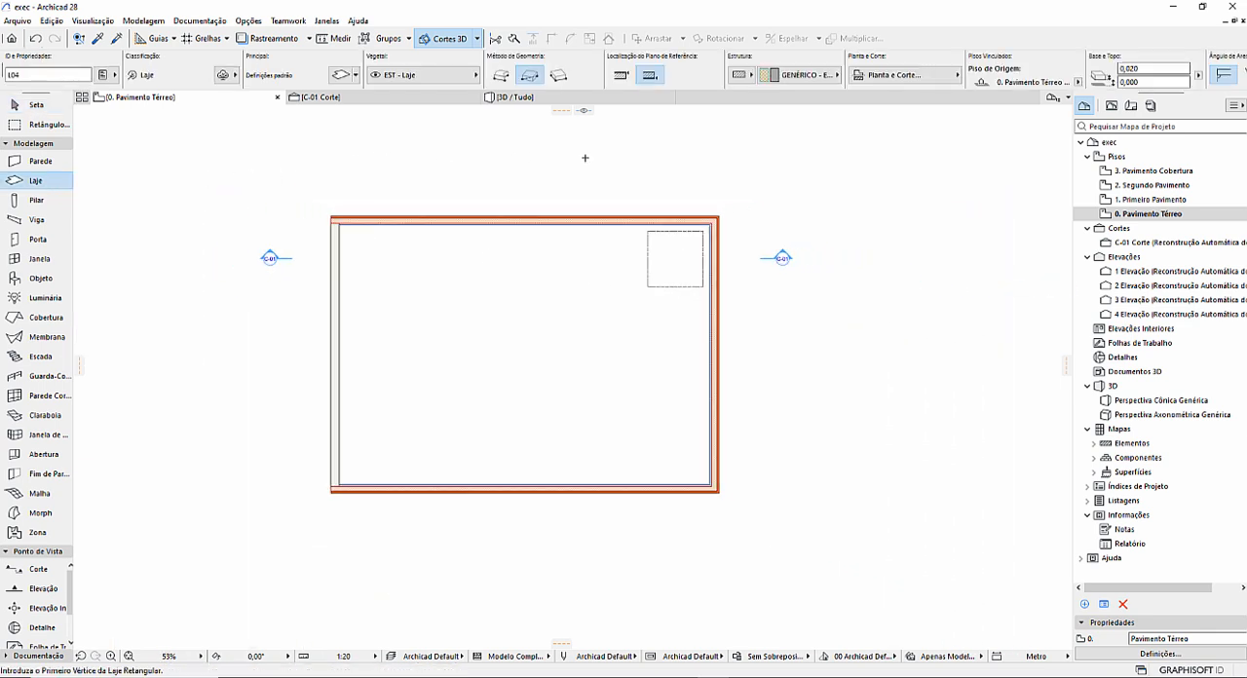
{"action": "left_click", "coordinate": [799, 87]}
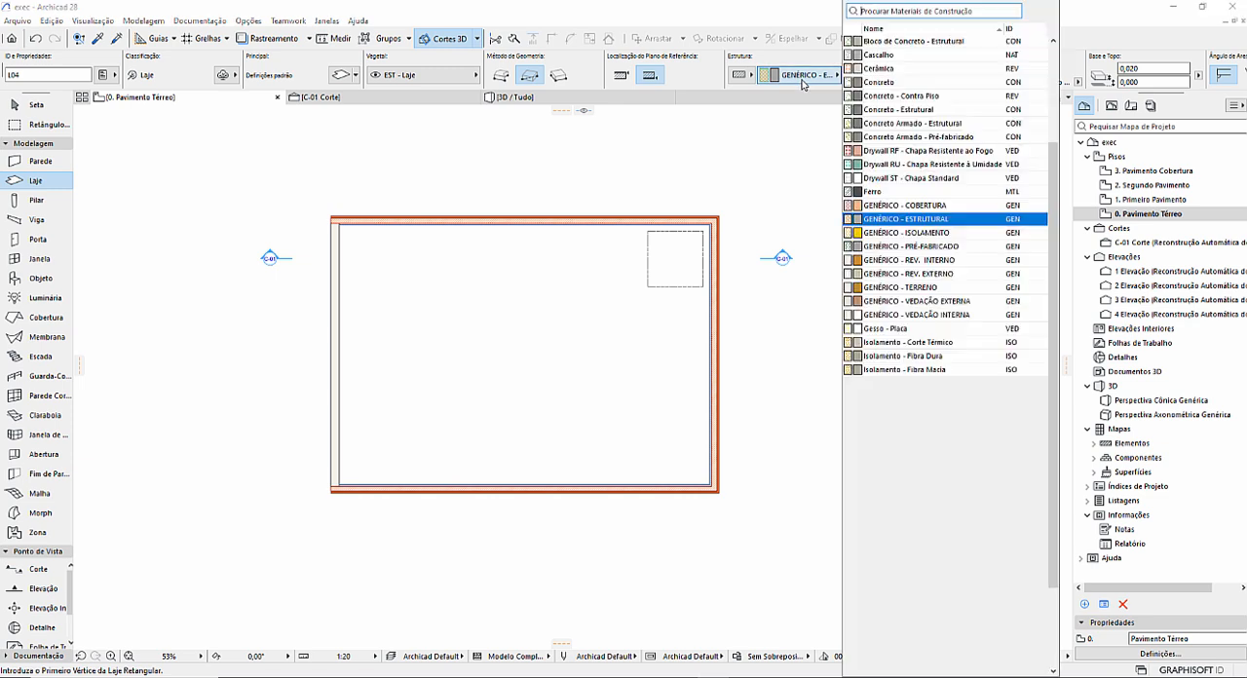
{"action": "left_click", "coordinate": [899, 70]}
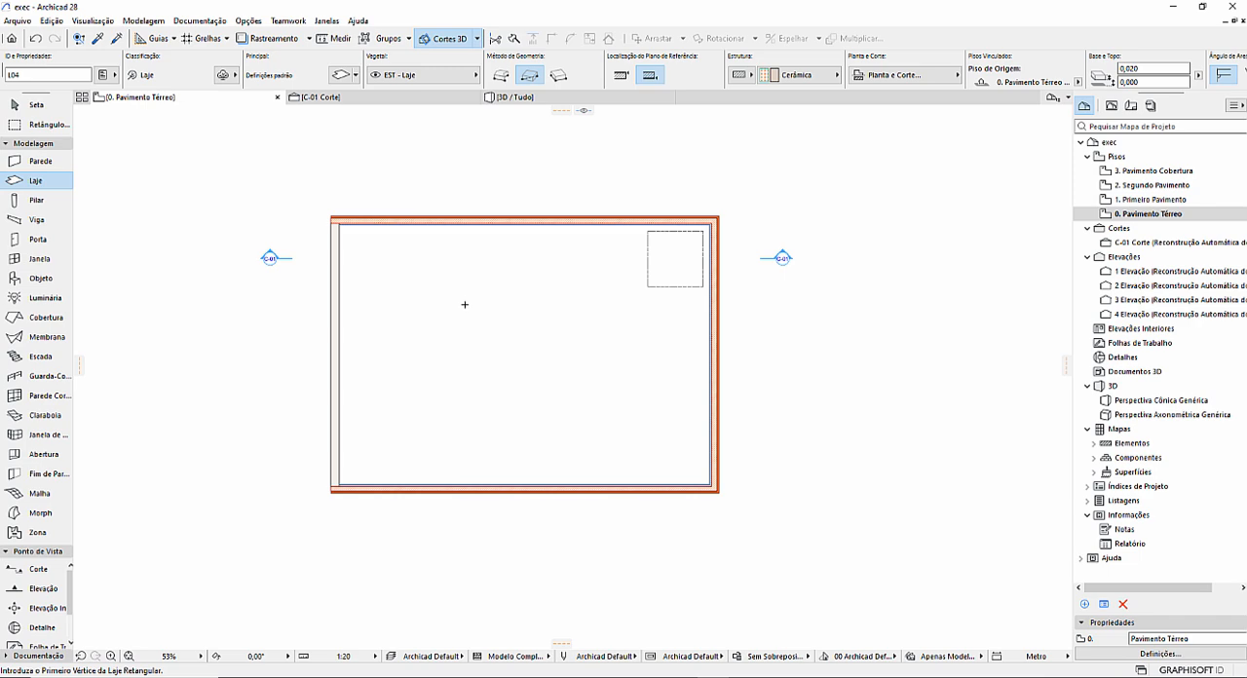
{"action": "key", "text": "space"}
{"action": "left_click", "coordinate": [465, 305]}
{"action": "key", "text": "Escape"}
Inspect the ceramic slab inside the walls in 3D, then above the recessed finish in section C-01.
{"action": "left_click", "coordinate": [516, 99]}
{"action": "scroll", "coordinate": [485, 305], "scroll_direction": "down", "scroll_amount": 5}
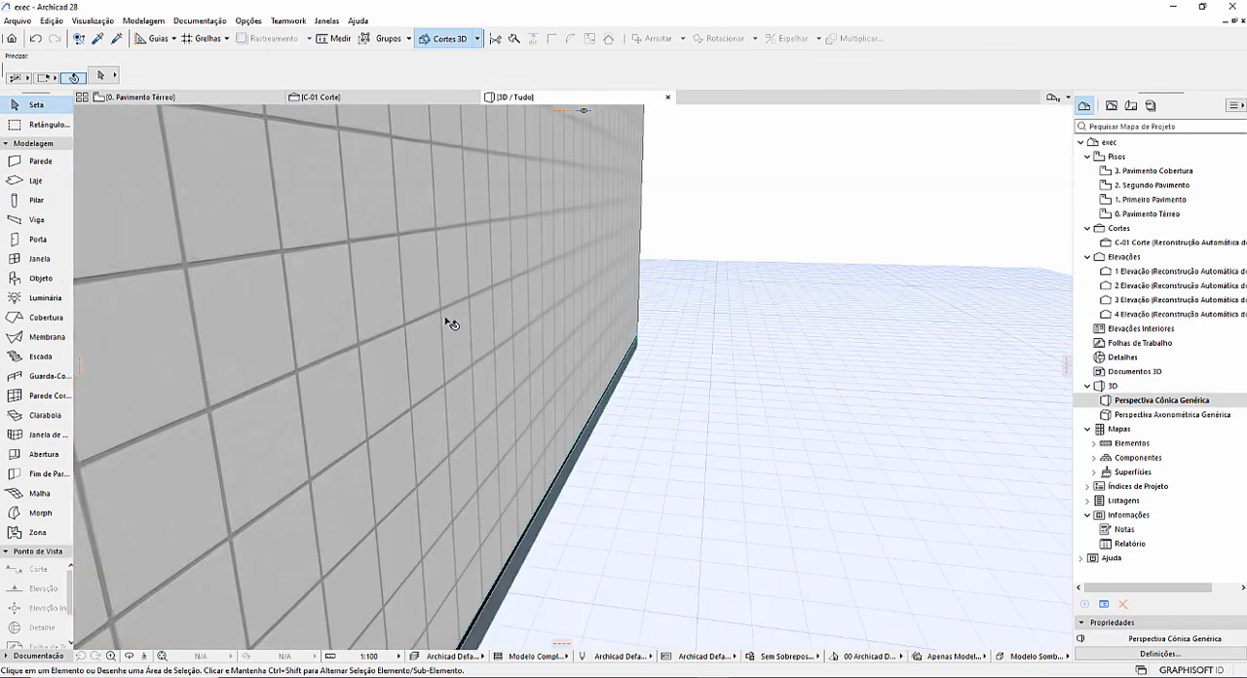
{"action": "middle_click_drag", "start_coordinate": [351, 337], "coordinate": [766, 457], "text": "shift"}
{"action": "scroll", "coordinate": [701, 387], "scroll_direction": "down", "scroll_amount": 6}
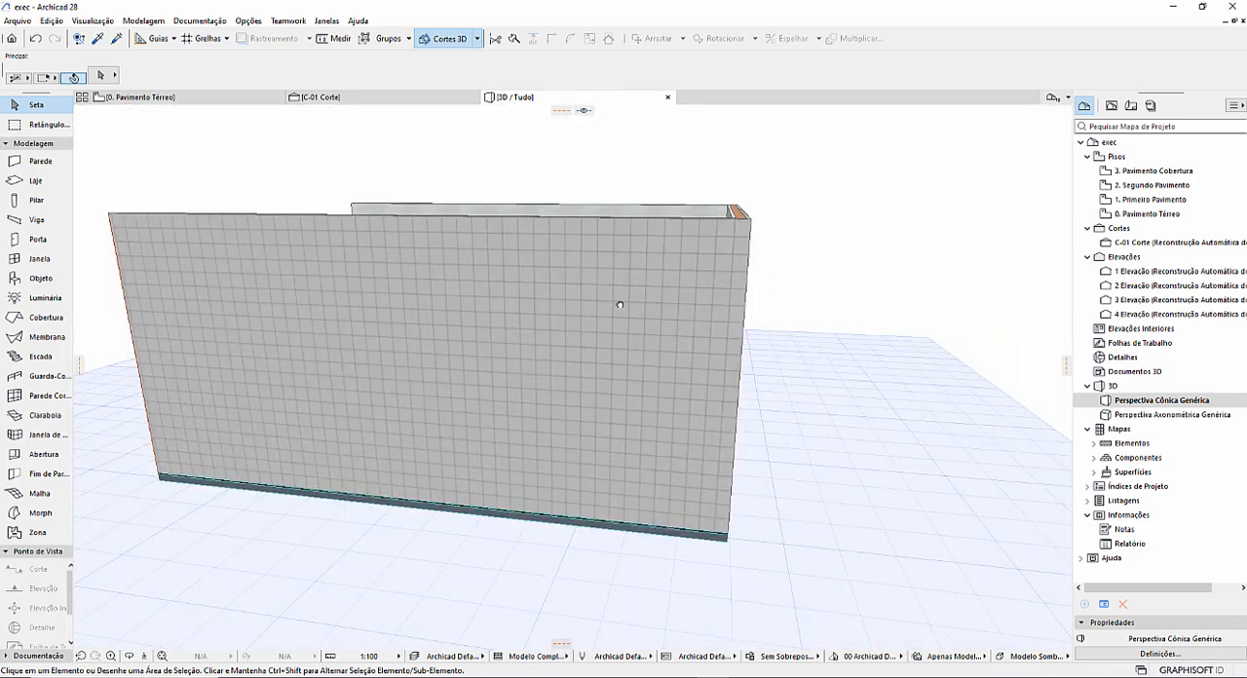
{"action": "middle_click_drag", "start_coordinate": [619, 305], "coordinate": [559, 556], "text": "shift"}
{"action": "scroll", "coordinate": [610, 558], "scroll_direction": "up", "scroll_amount": 4}
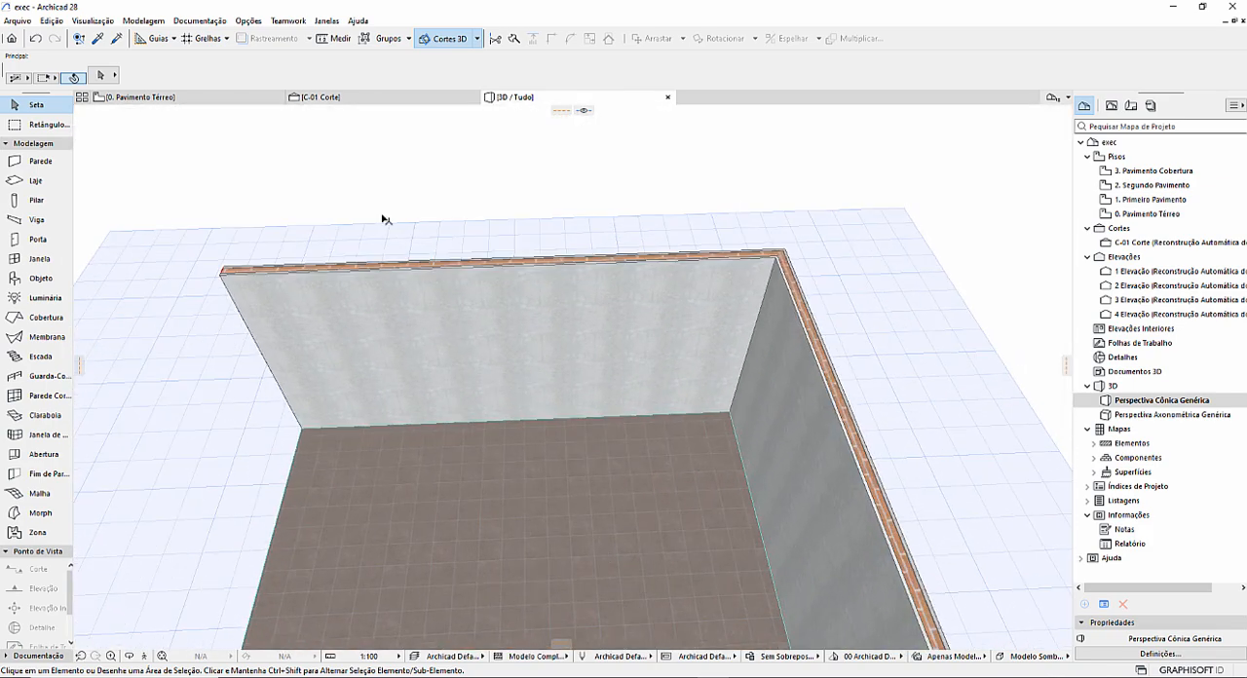
{"action": "left_click", "coordinate": [321, 97]}
{"action": "scroll", "coordinate": [444, 331], "scroll_direction": "down", "scroll_amount": 2}
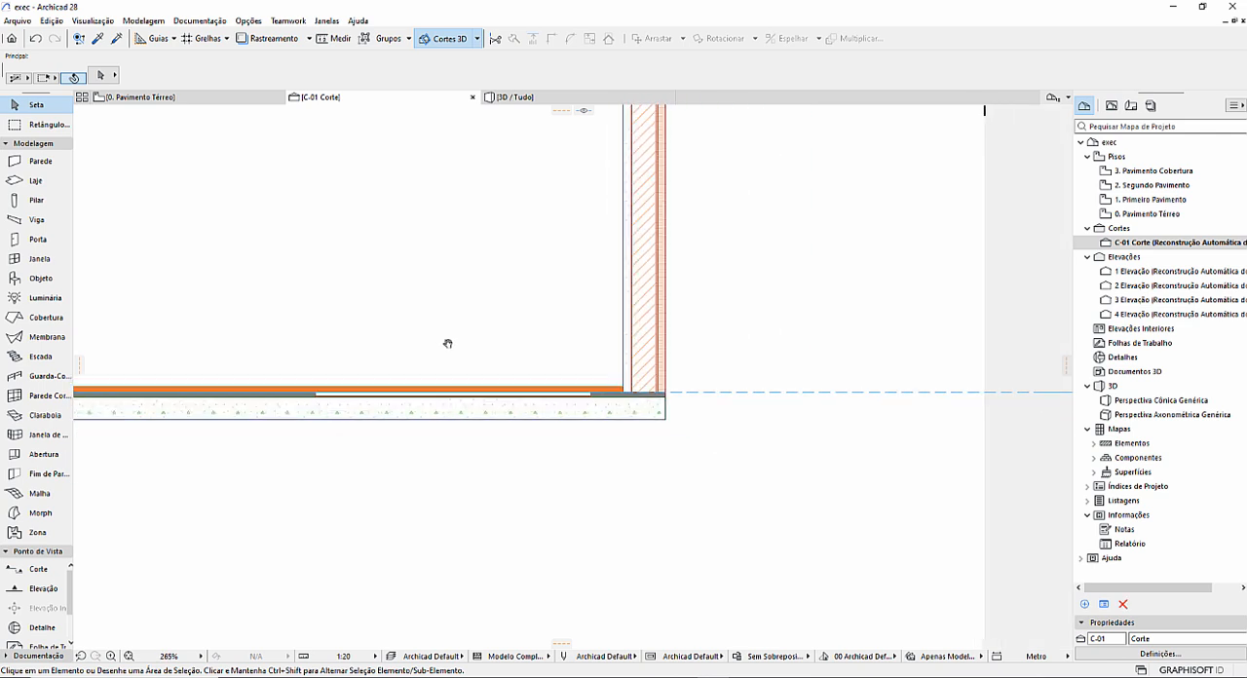
{"action": "scroll", "coordinate": [276, 407], "scroll_direction": "up", "scroll_amount": 3}
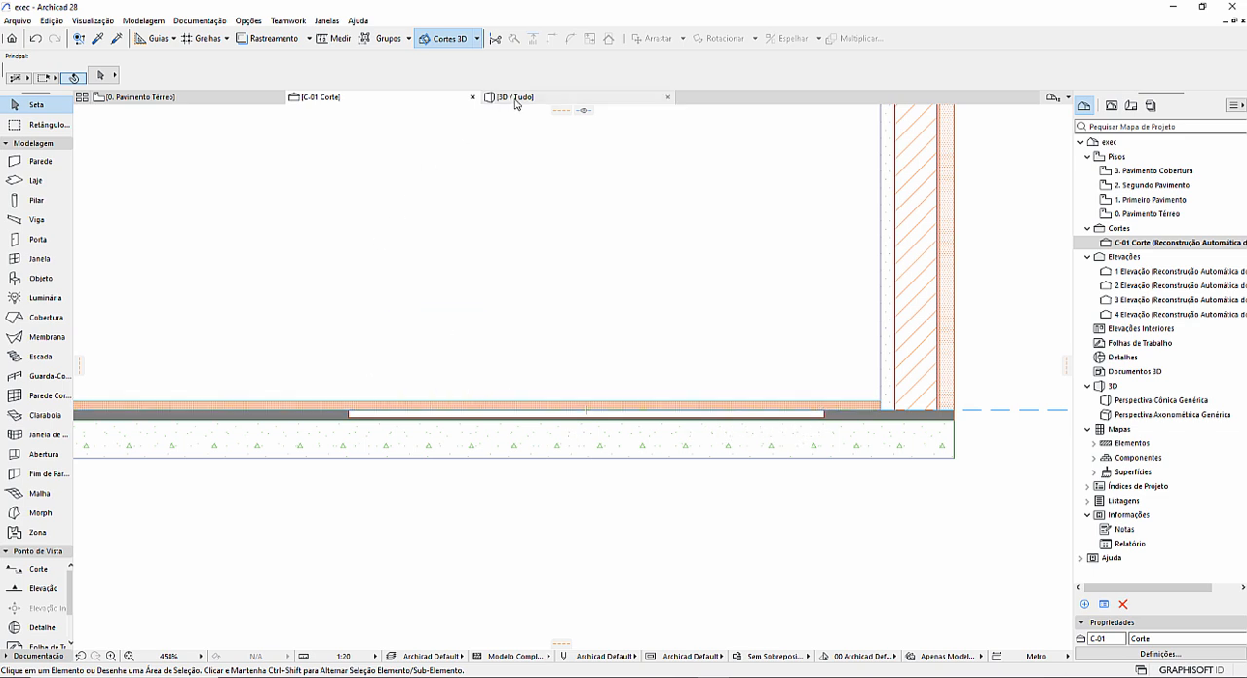
On the Pavimento Térreo plan, cut a square hole in the ceramic slab along the thin column's outline.
{"action": "left_click", "coordinate": [251, 98]}
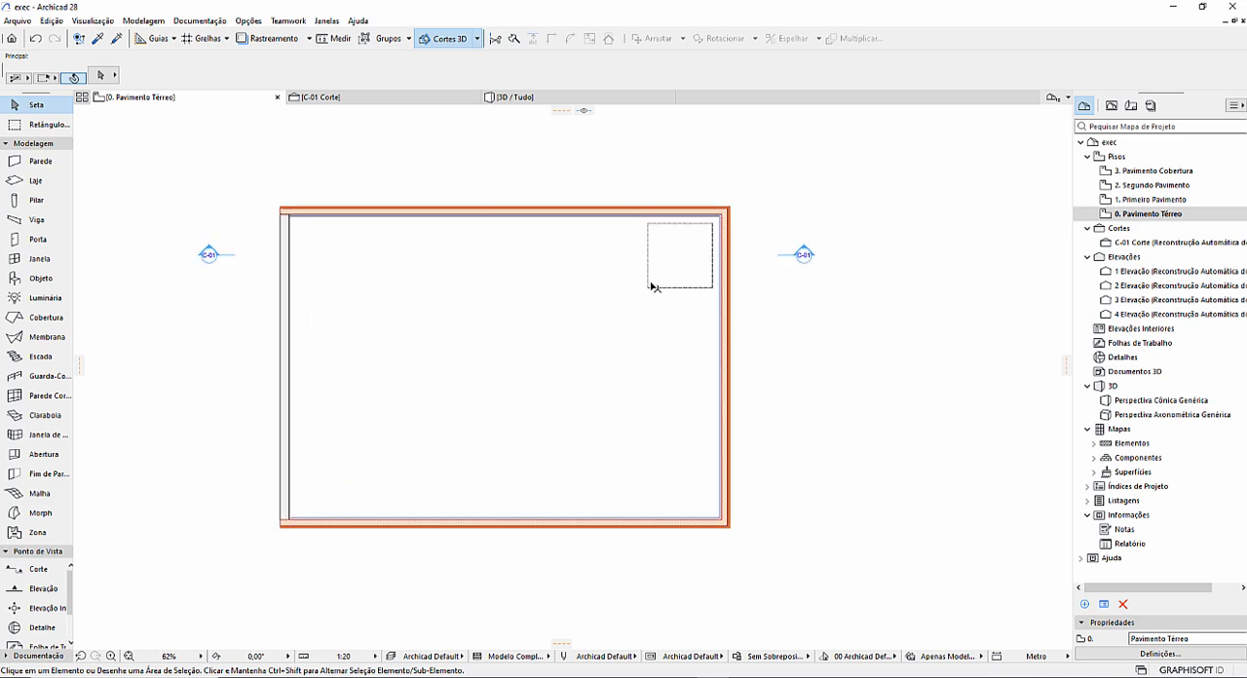
{"action": "scroll", "coordinate": [649, 285], "scroll_direction": "up", "scroll_amount": 3}
{"action": "left_click", "coordinate": [572, 289]}
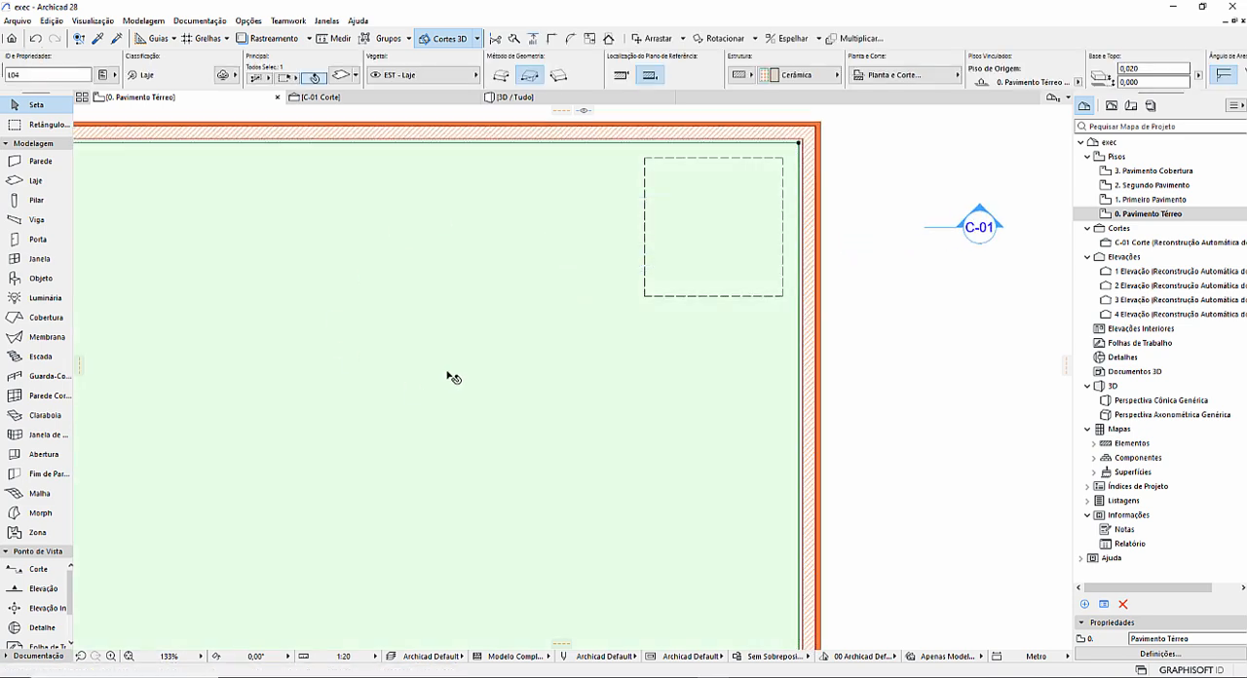
{"action": "right_click", "coordinate": [451, 277]}
{"action": "left_click", "coordinate": [523, 300]}
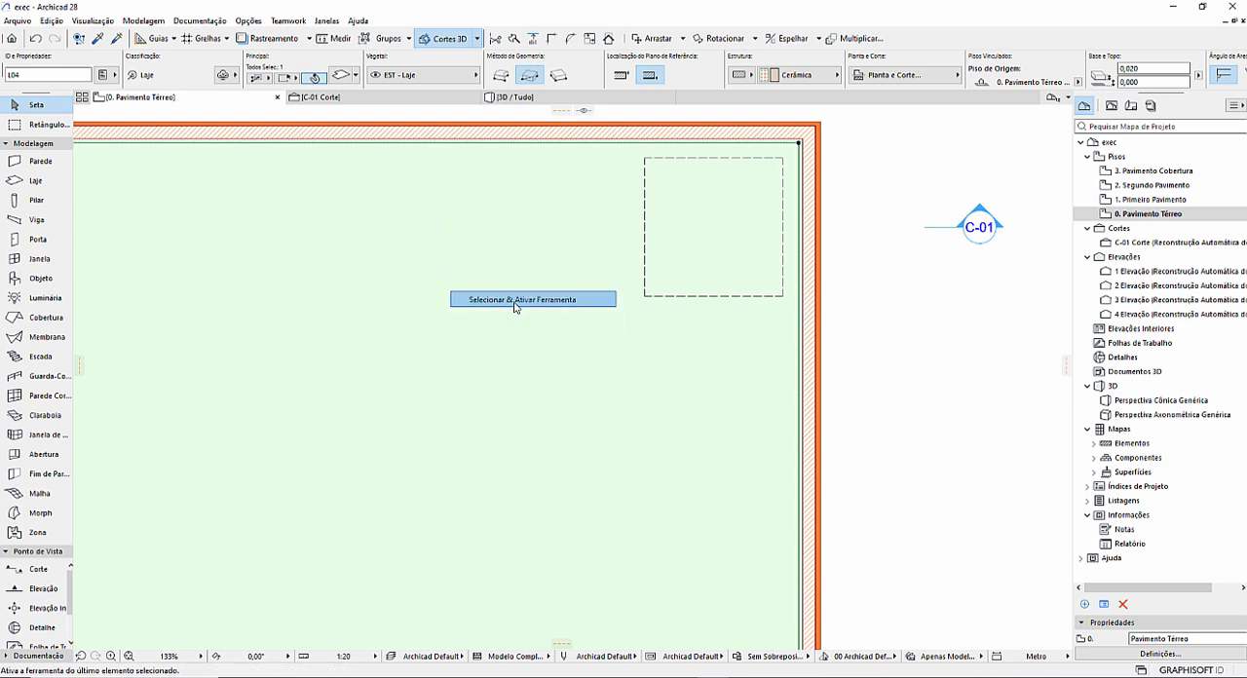
{"action": "left_click", "coordinate": [645, 157]}
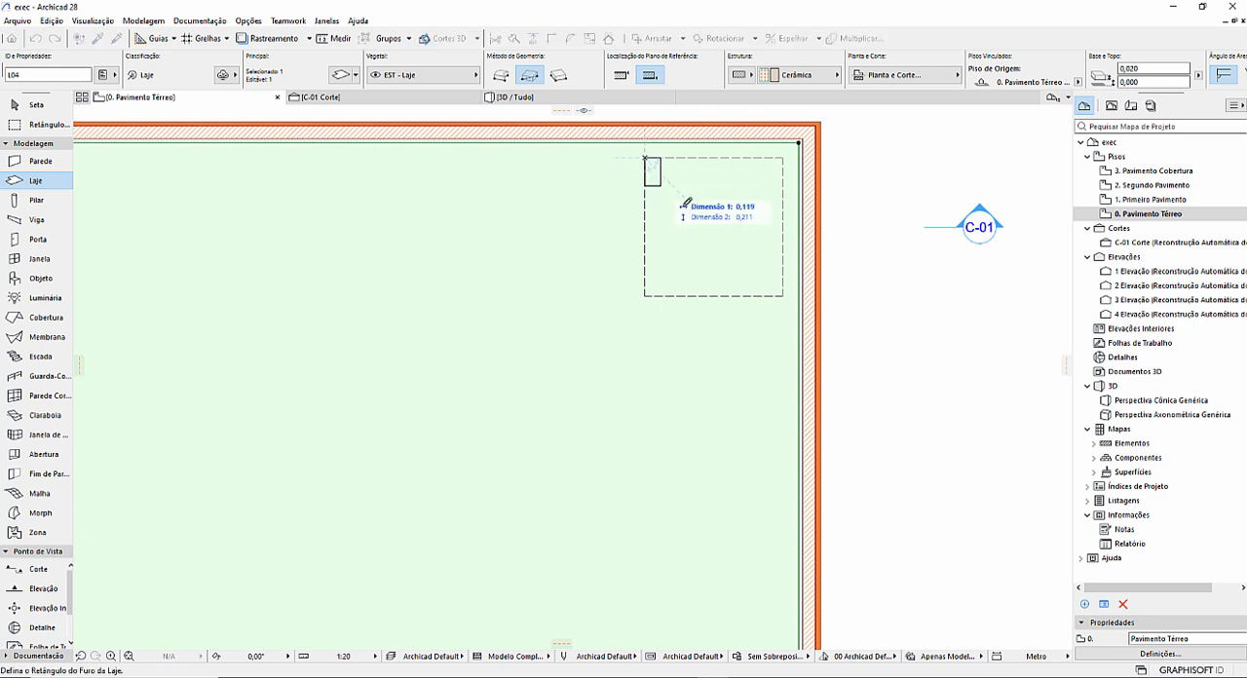
{"action": "left_click", "coordinate": [783, 295]}
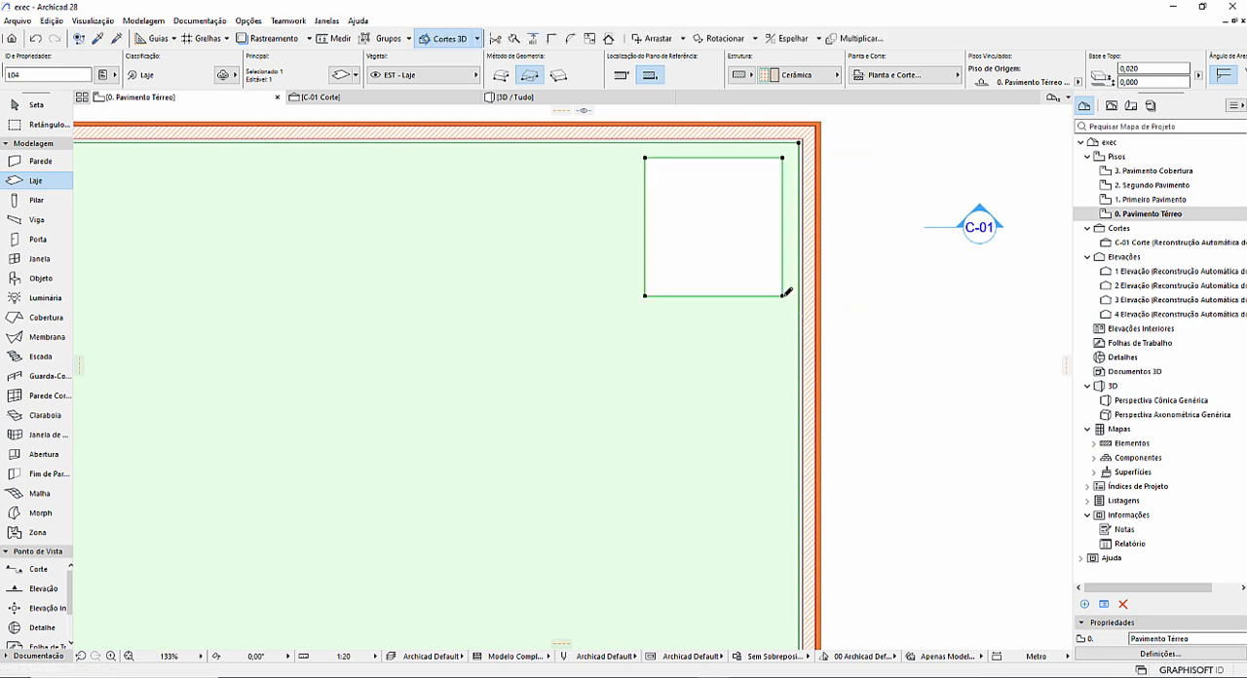
Examine the ceramic slab's opening above the recess in section C-01.
{"action": "left_click", "coordinate": [441, 104]}
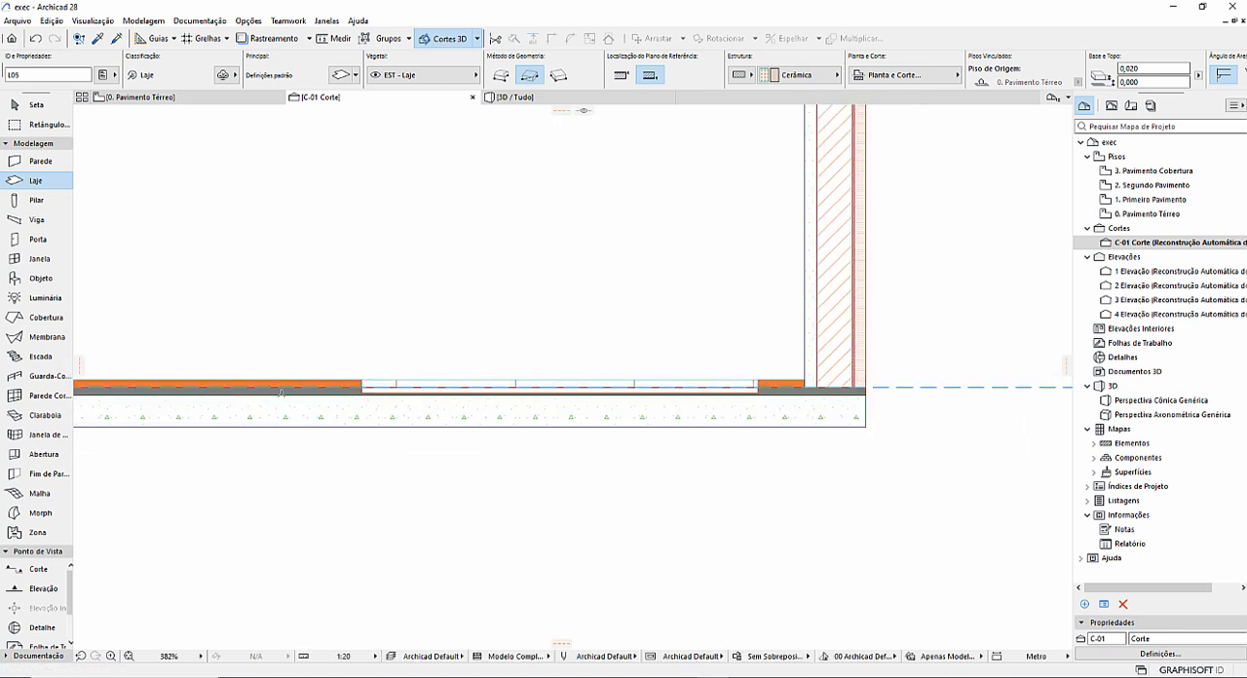
{"action": "scroll", "coordinate": [281, 393], "scroll_direction": "up", "scroll_amount": 3}
{"action": "key", "text": "Escape"}
{"action": "left_click", "coordinate": [331, 374]}
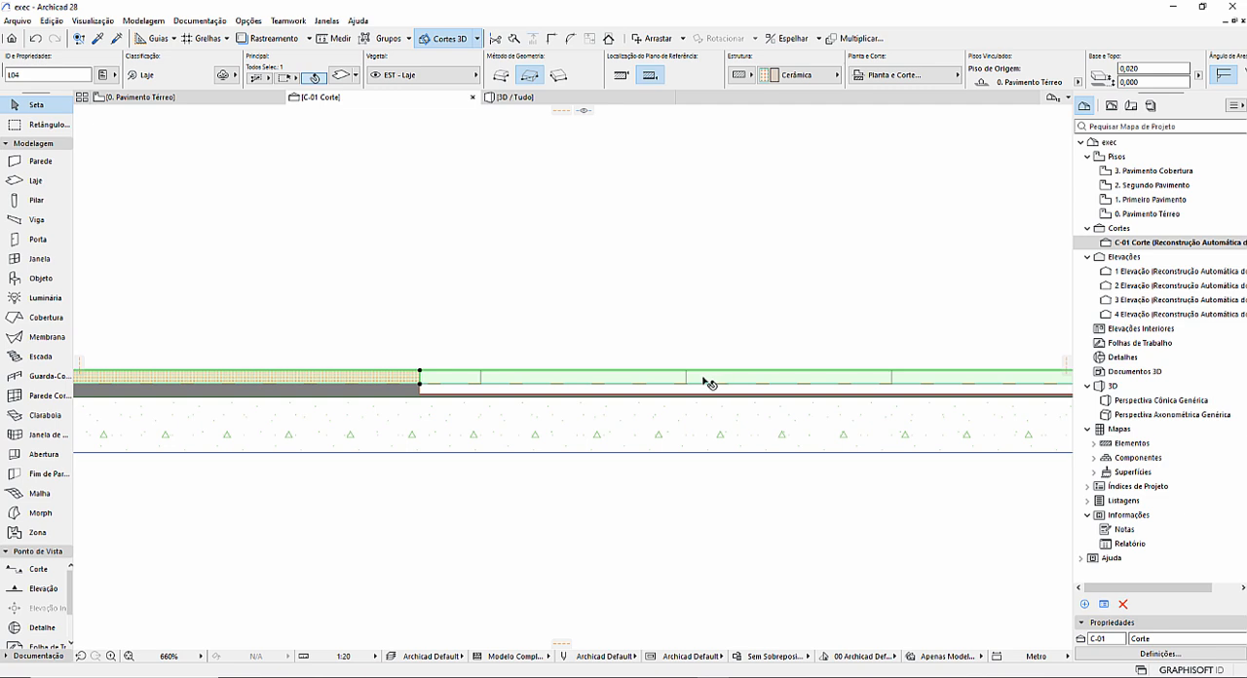
{"action": "key", "text": "Escape"}
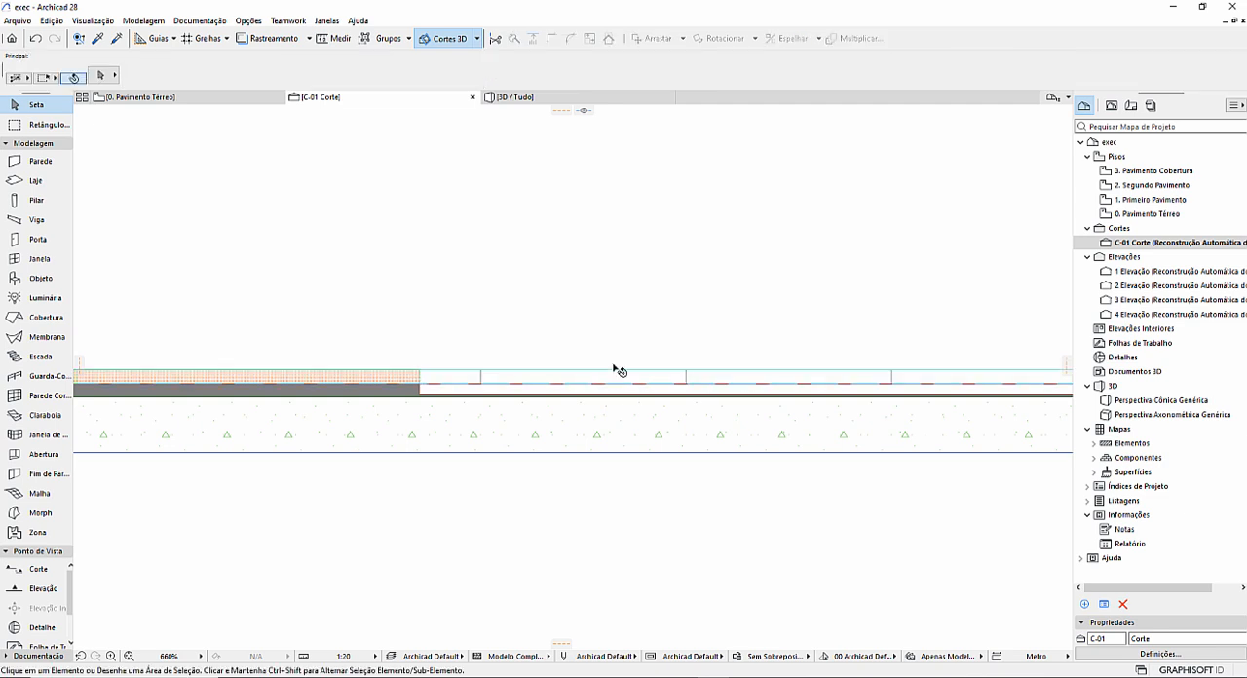
{"action": "scroll", "coordinate": [624, 369], "scroll_direction": "down", "scroll_amount": 4}
{"action": "scroll", "coordinate": [672, 360], "scroll_direction": "up", "scroll_amount": 2}
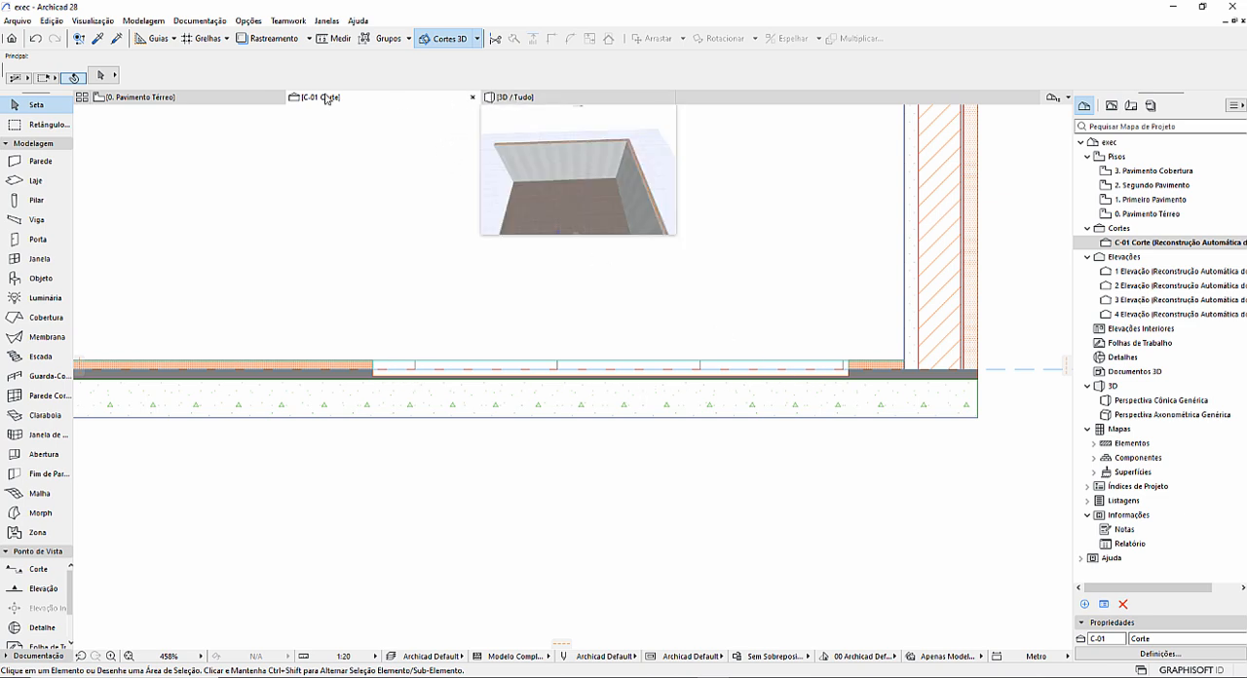
On the Pavimento Térreo plan, fill the ceramic slab's square hole with a separate Cerâmica slab, and open the 3D view.
{"action": "left_click", "coordinate": [234, 99]}
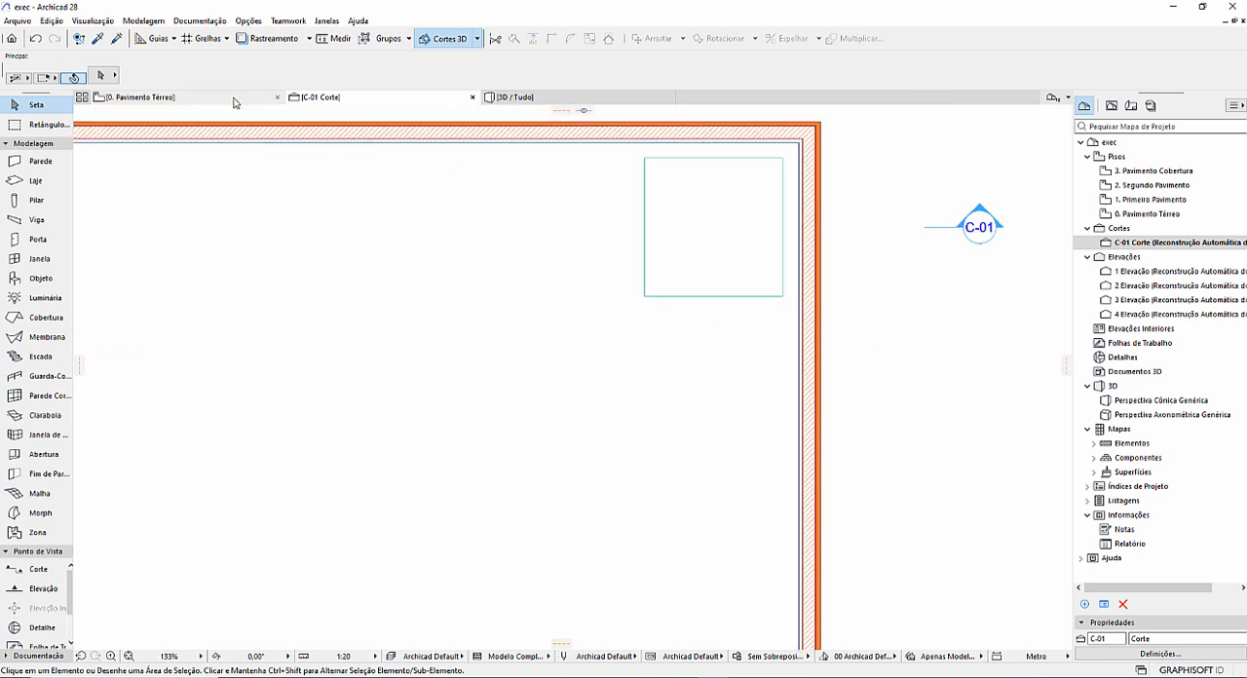
{"action": "left_click", "coordinate": [37, 181]}
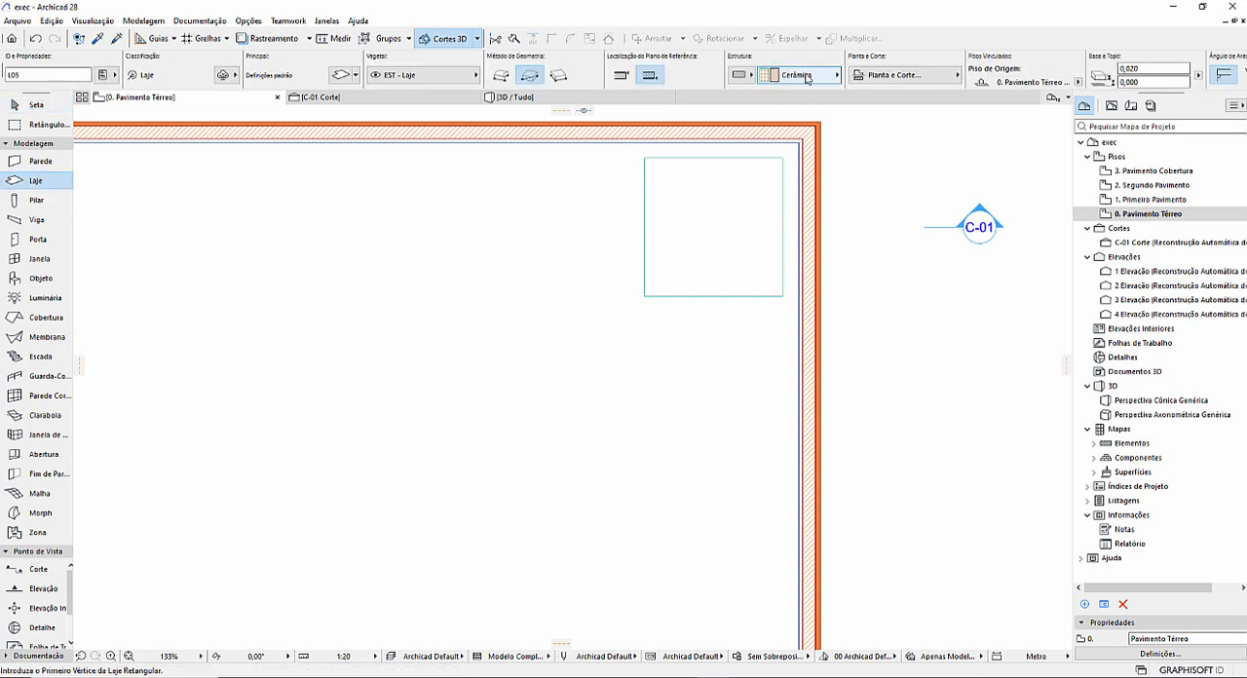
{"action": "left_click", "coordinate": [698, 205]}
{"action": "left_click", "coordinate": [517, 98]}
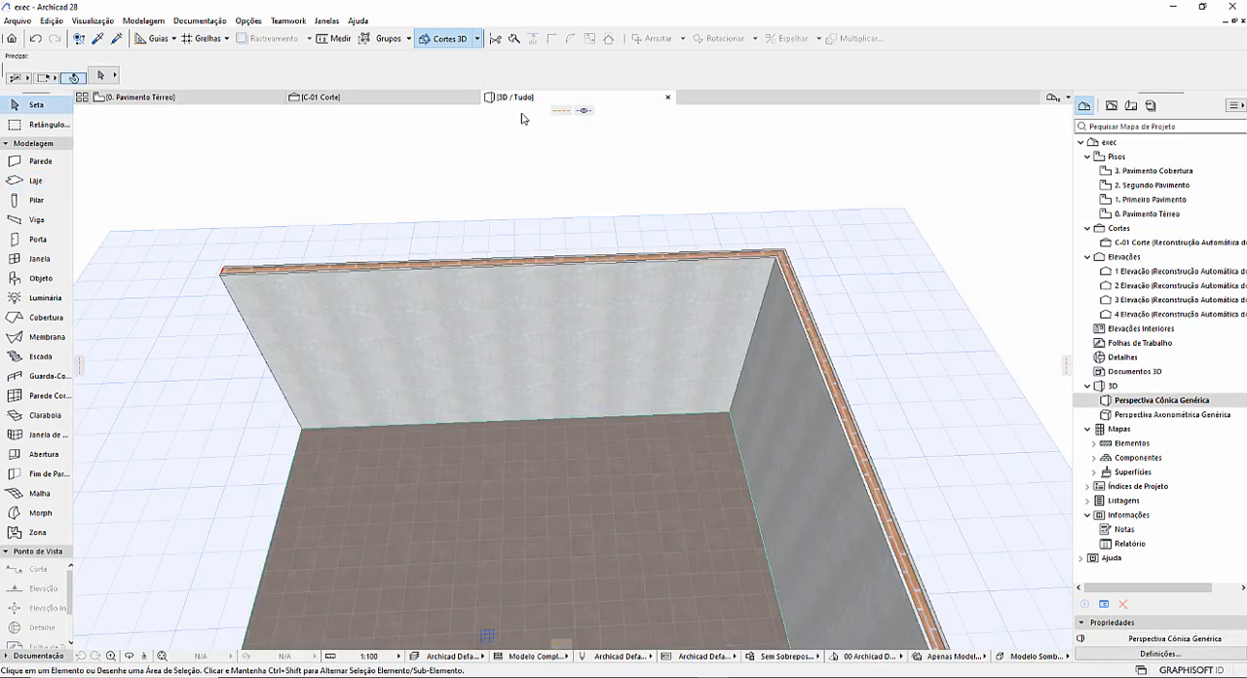
Delete the small square ceramic slab near the wall corner in 3D and undo the deletion.
{"action": "left_click", "coordinate": [703, 450]}
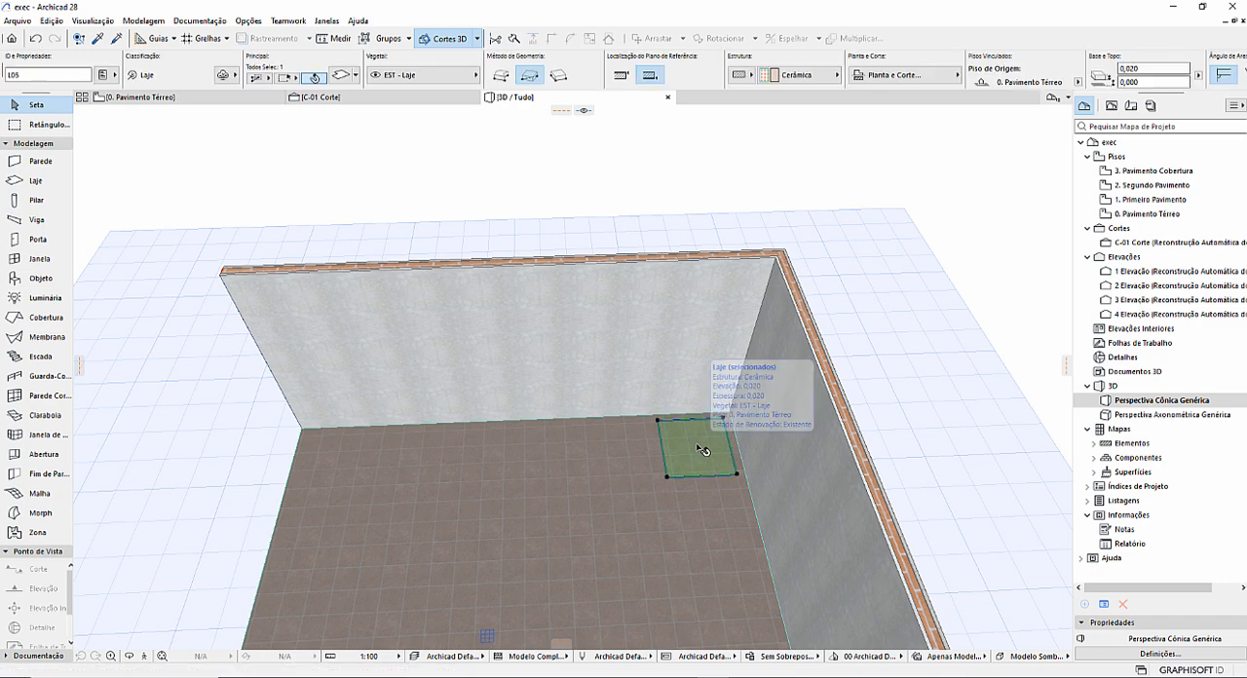
{"action": "key", "text": "Delete"}
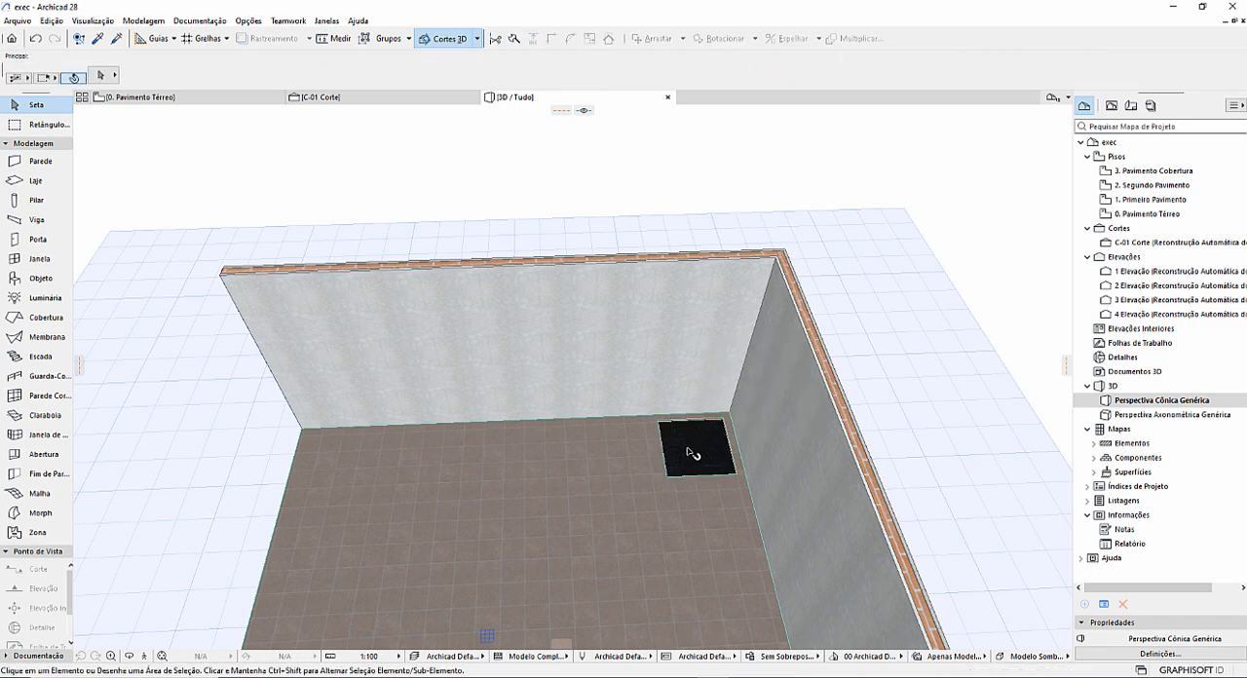
{"action": "key", "text": "ctrl+z"}
{"action": "key", "text": "Escape"}
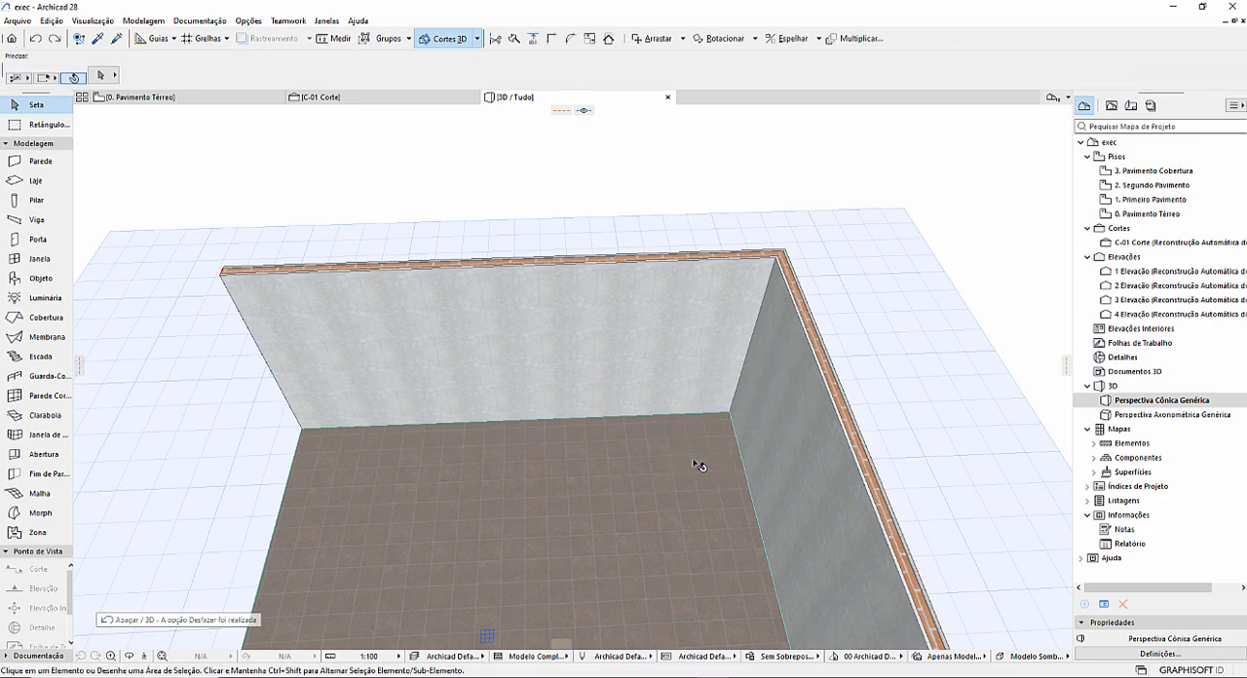
{"action": "scroll", "coordinate": [702, 458], "scroll_direction": "up", "scroll_amount": 2}
{"action": "scroll", "coordinate": [703, 458], "scroll_direction": "up", "scroll_amount": 3}
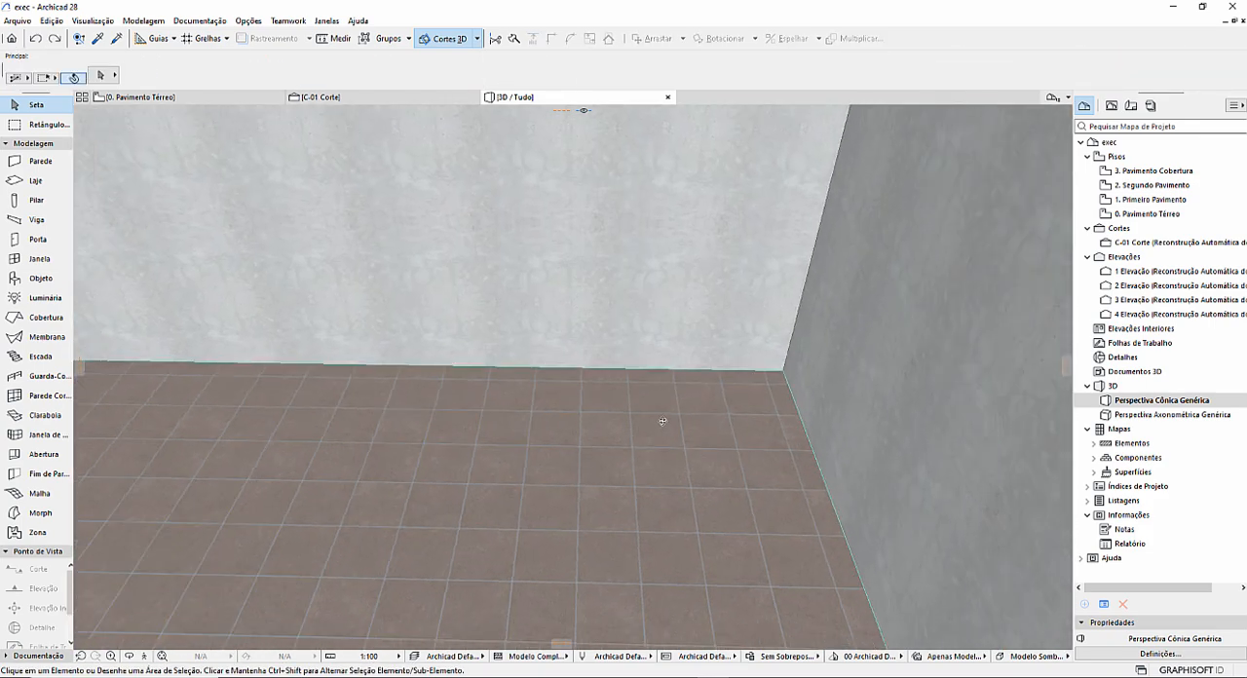
In section C-01, set the small ceramic slab's base offset to -0,010 so it sits lower in the opening.
{"action": "left_click", "coordinate": [320, 95]}
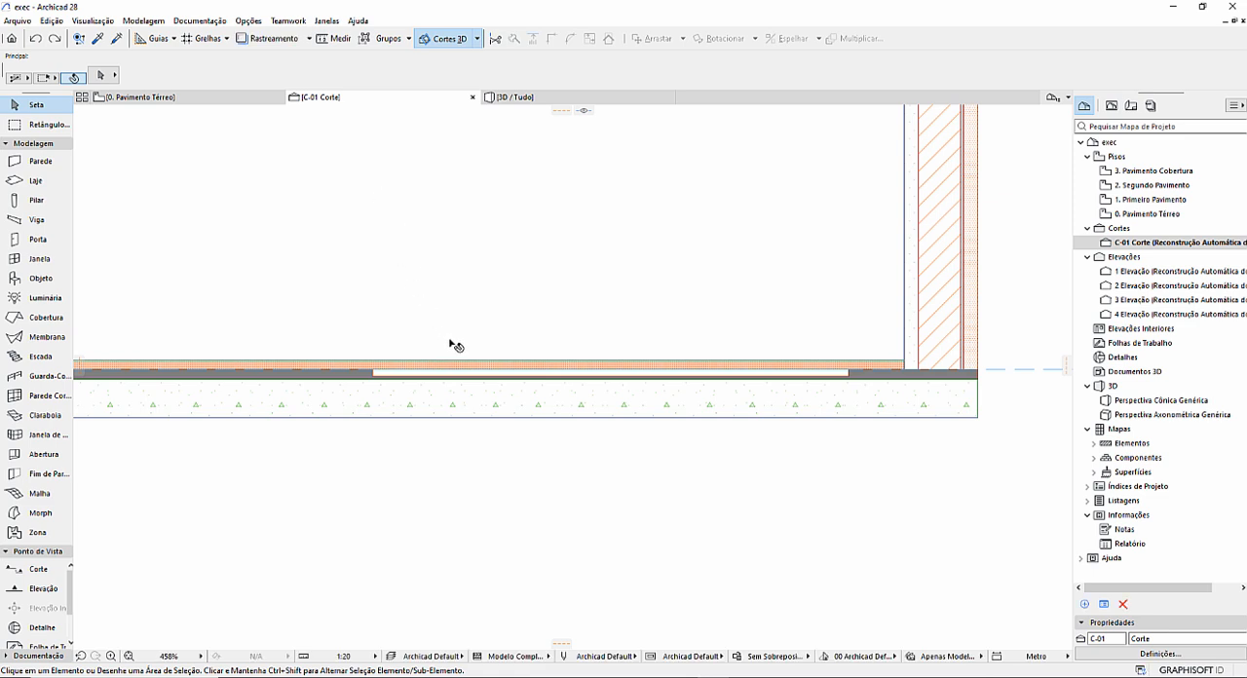
{"action": "scroll", "coordinate": [500, 372], "scroll_direction": "up", "scroll_amount": 1}
{"action": "left_click", "coordinate": [499, 372]}
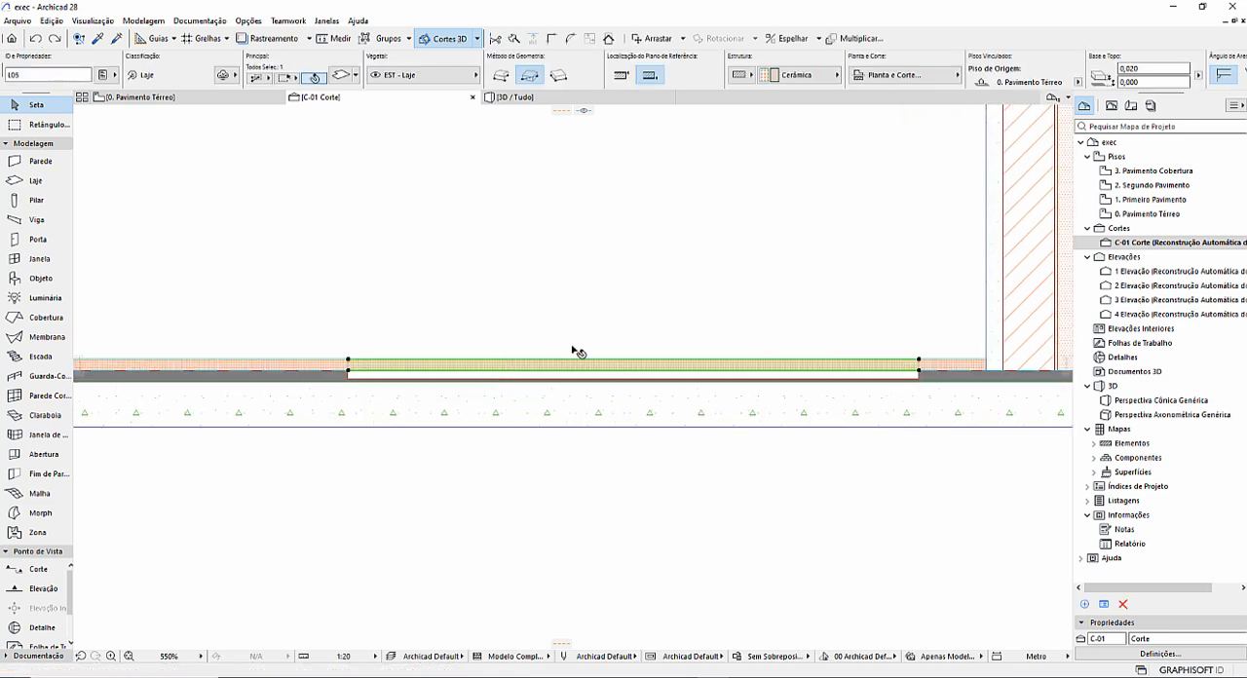
{"action": "scroll", "coordinate": [999, 82], "scroll_direction": "down", "scroll_amount": 5}
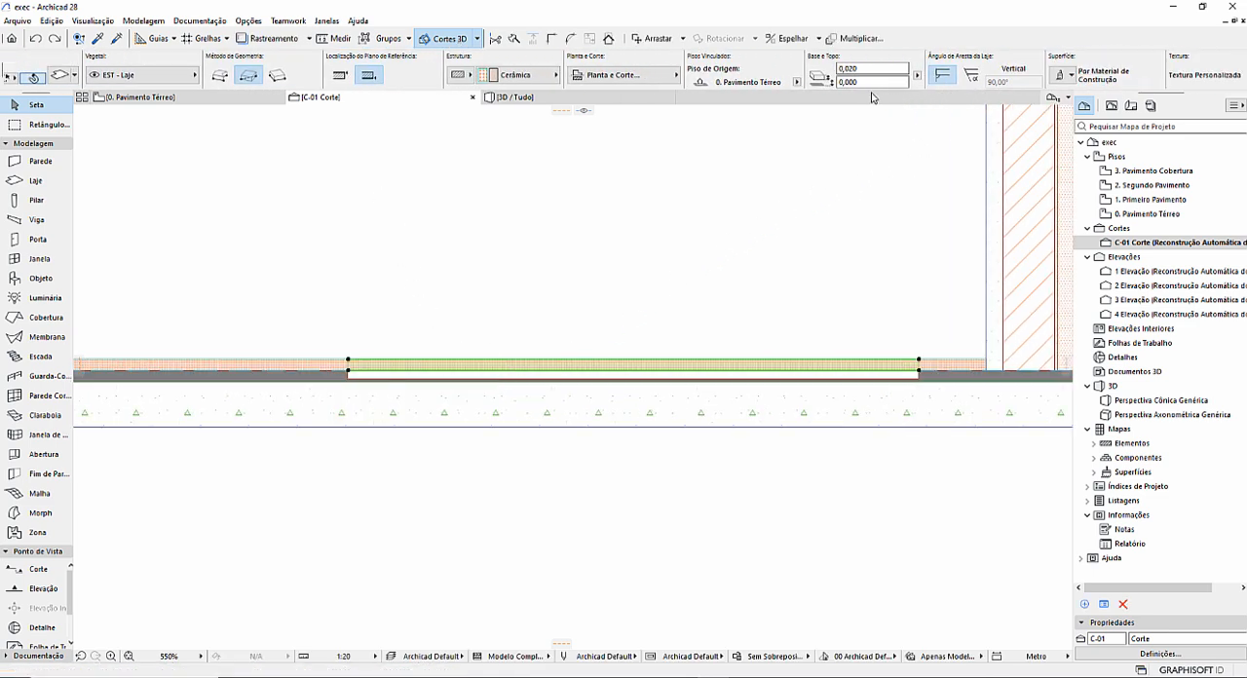
{"action": "left_click_drag", "start_coordinate": [866, 81], "coordinate": [847, 82]}
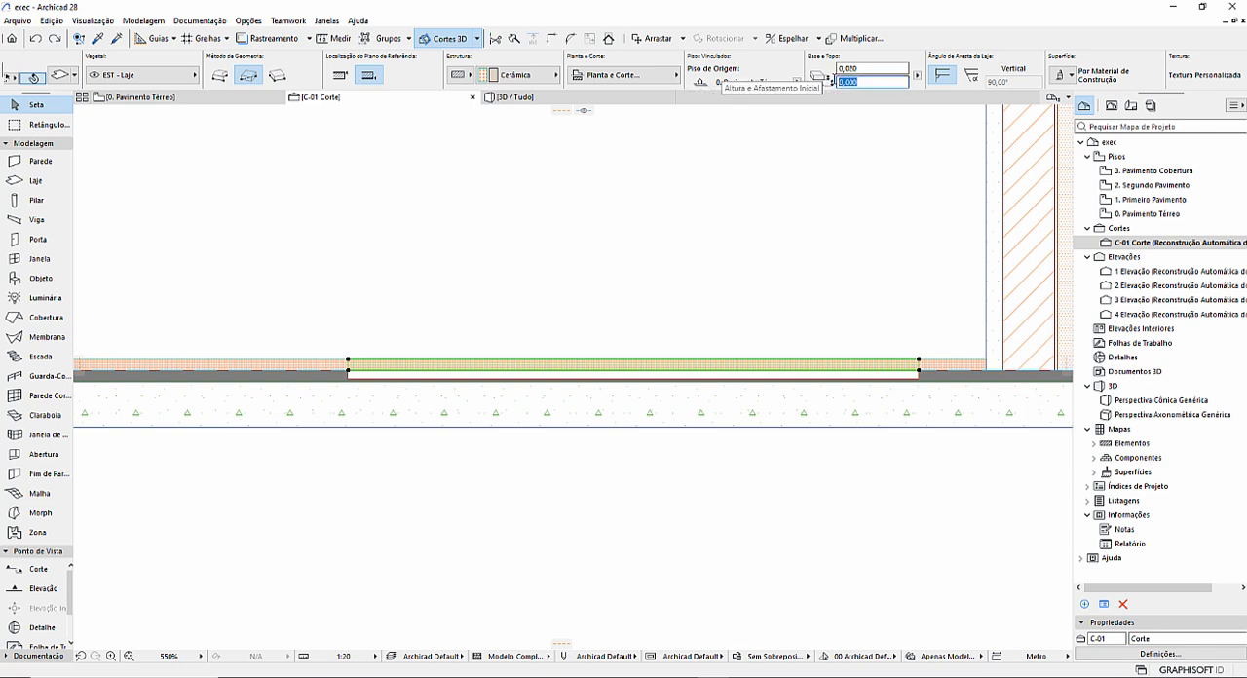
{"action": "type", "text": "-0,010"}
{"action": "key", "text": "Return"}
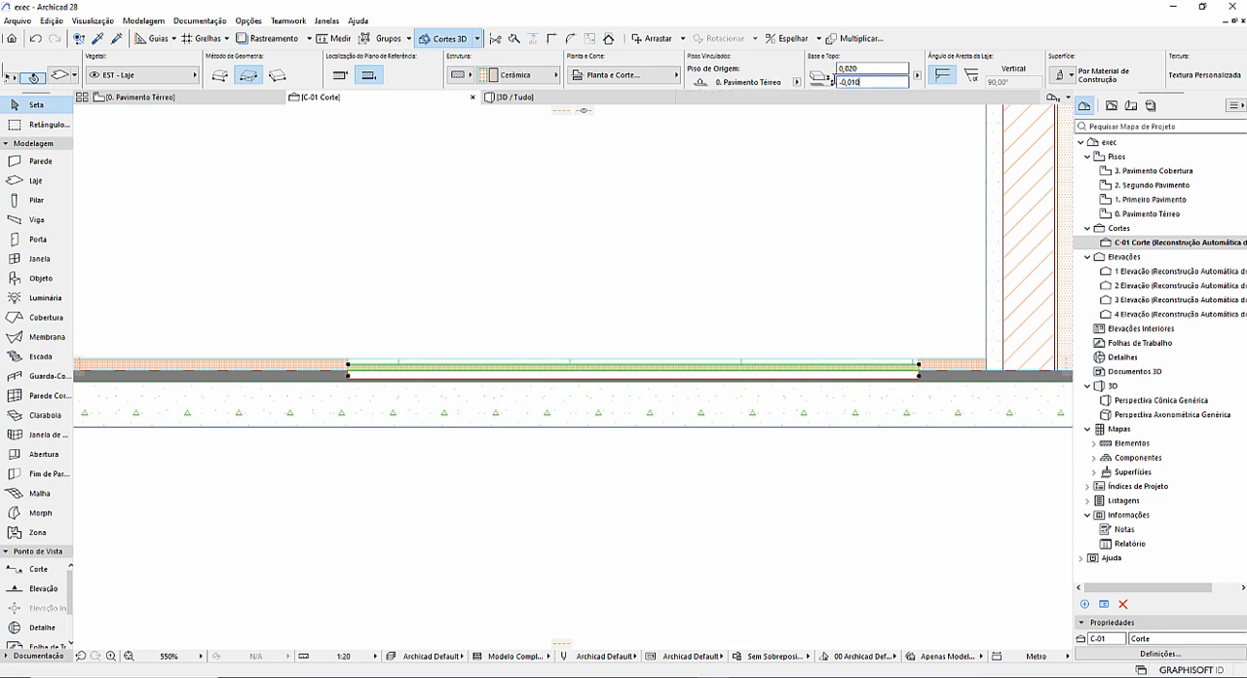
{"action": "scroll", "coordinate": [412, 387], "scroll_direction": "up", "scroll_amount": 7}
{"action": "middle_click_drag", "start_coordinate": [480, 365], "coordinate": [337, 323]}
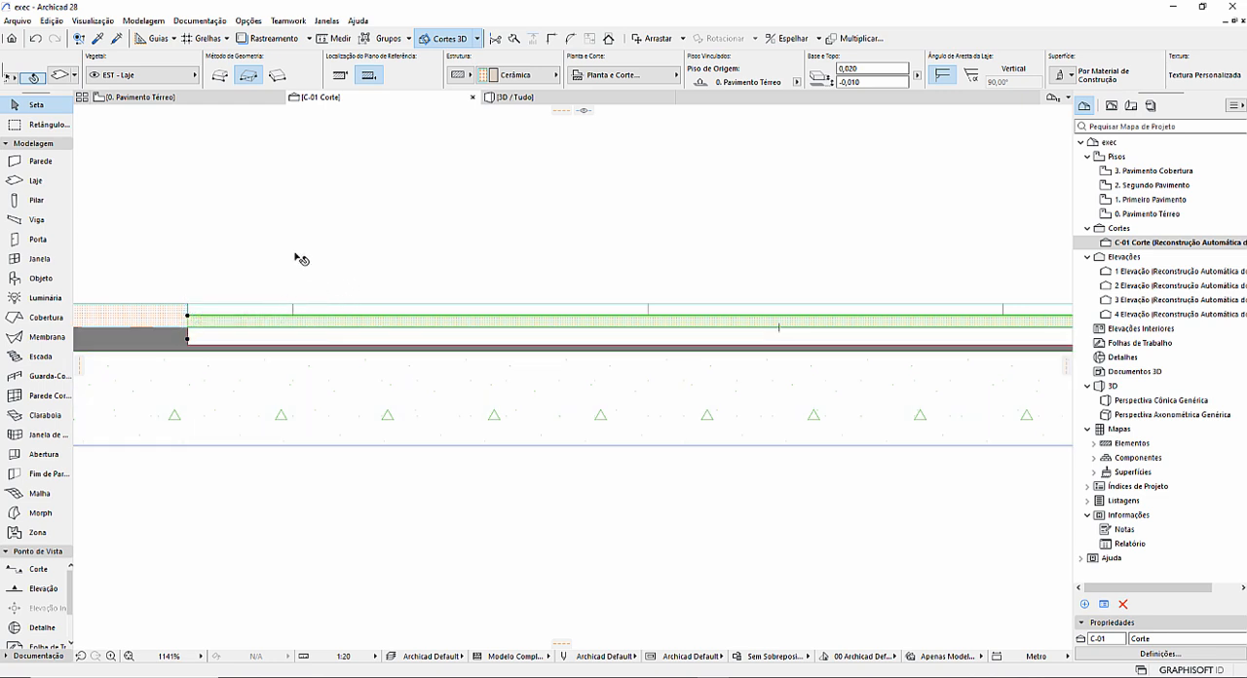
{"action": "key", "text": "Escape"}
Compare the intersection priorities of the Volume de Ar, Membrana - Impermeável, Telha - Cobertura and Zinco Titânio building materials.
{"action": "left_click", "coordinate": [248, 21]}
{"action": "mouse_move", "coordinate": [292, 37]}
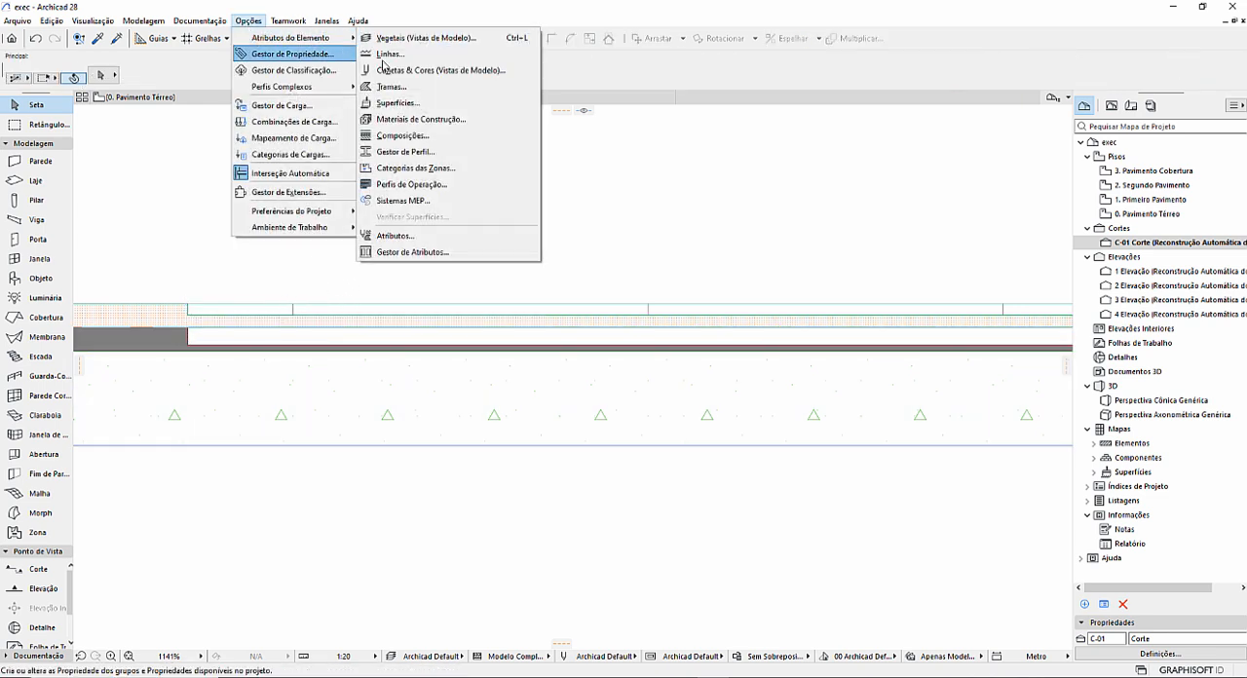
{"action": "left_click", "coordinate": [423, 121]}
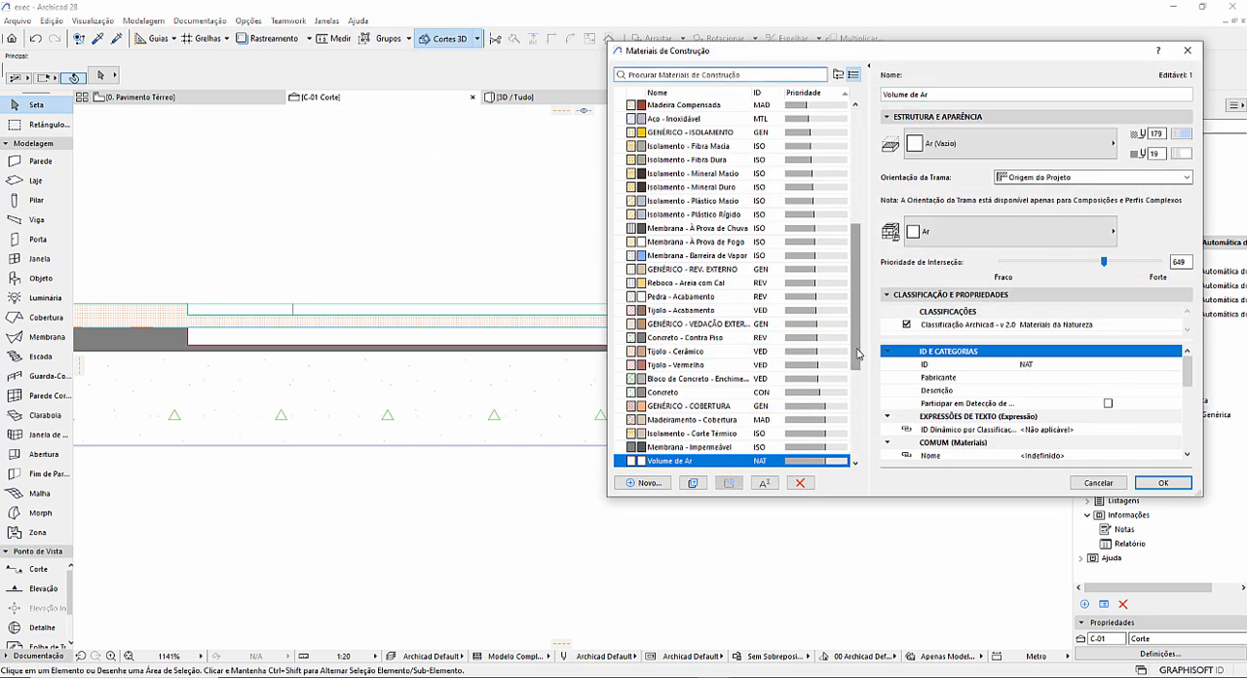
{"action": "scroll", "coordinate": [858, 353], "scroll_direction": "down", "scroll_amount": 1}
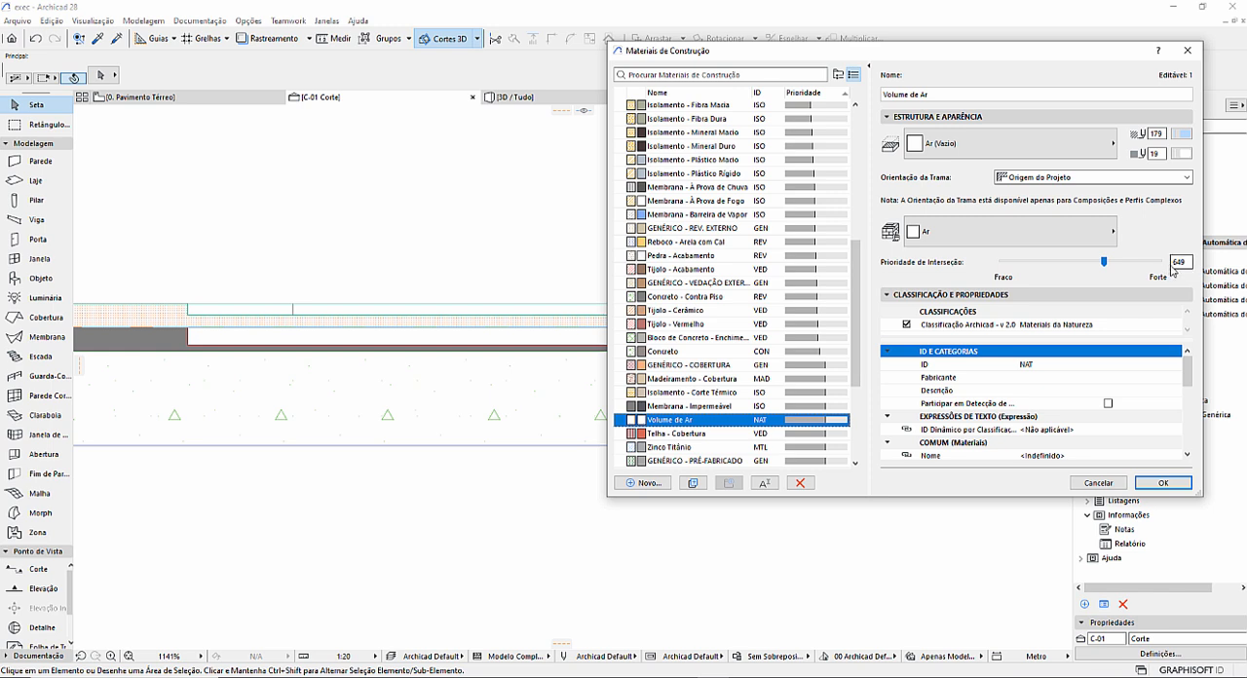
{"action": "left_click", "coordinate": [730, 407]}
{"action": "left_click", "coordinate": [1056, 324]}
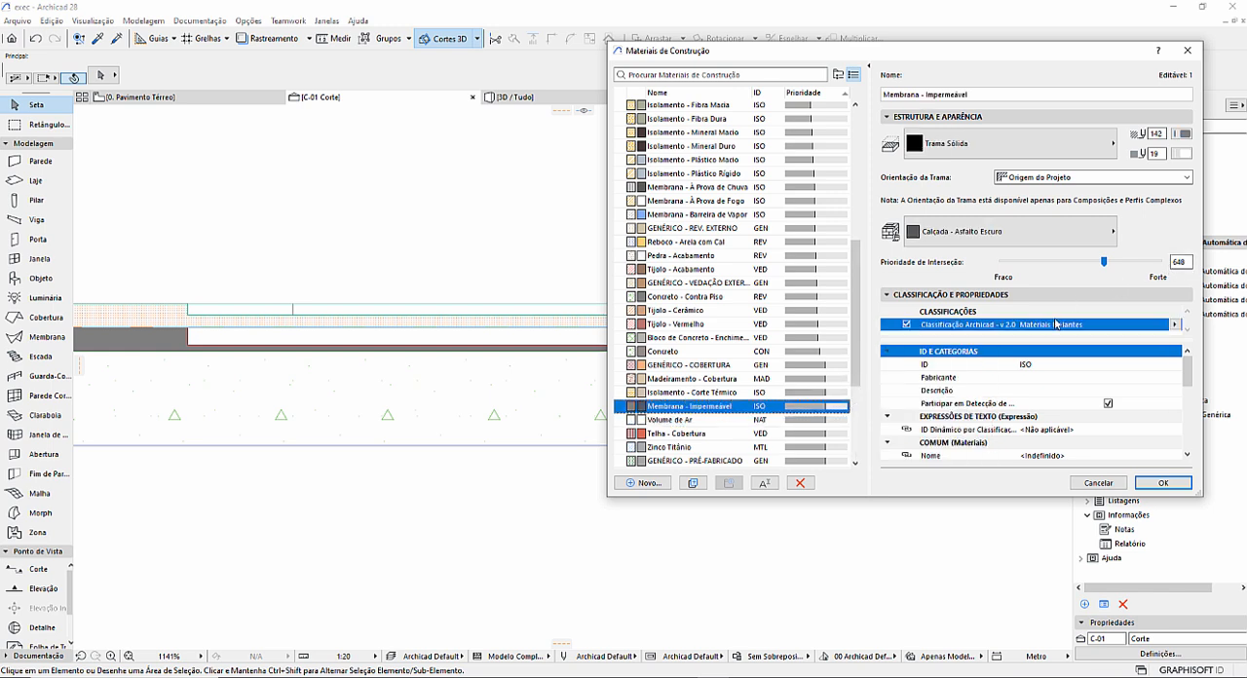
{"action": "left_click", "coordinate": [706, 435]}
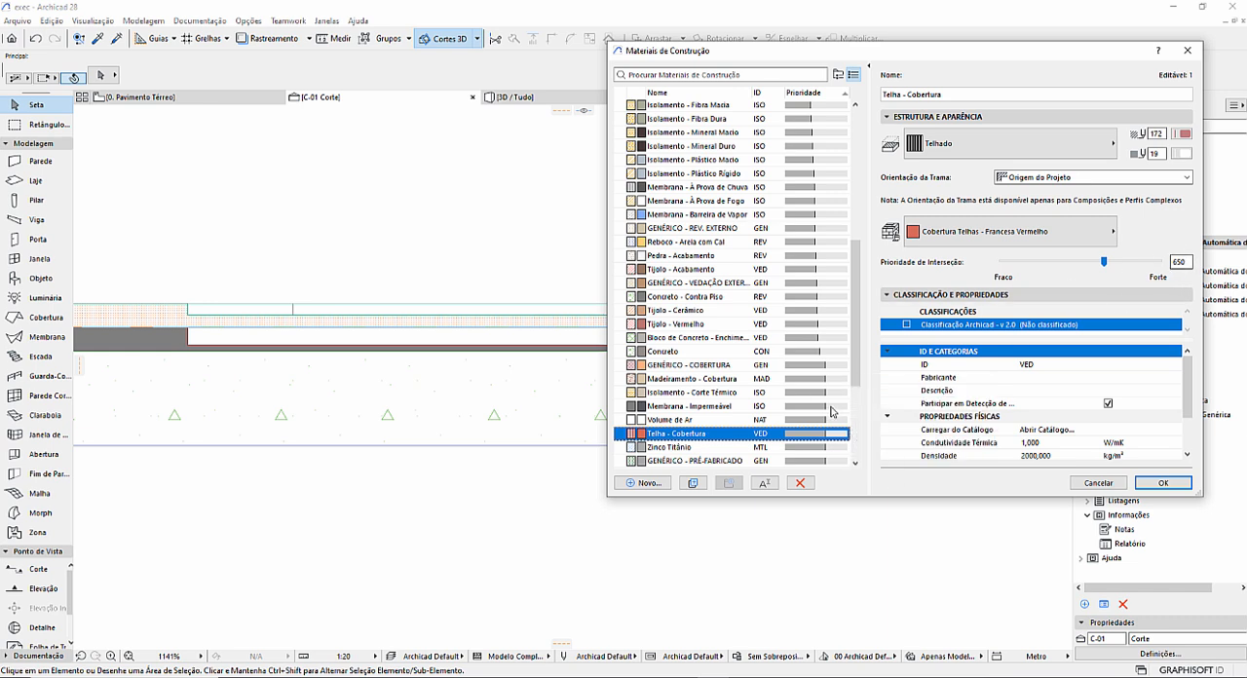
{"action": "left_click", "coordinate": [708, 448]}
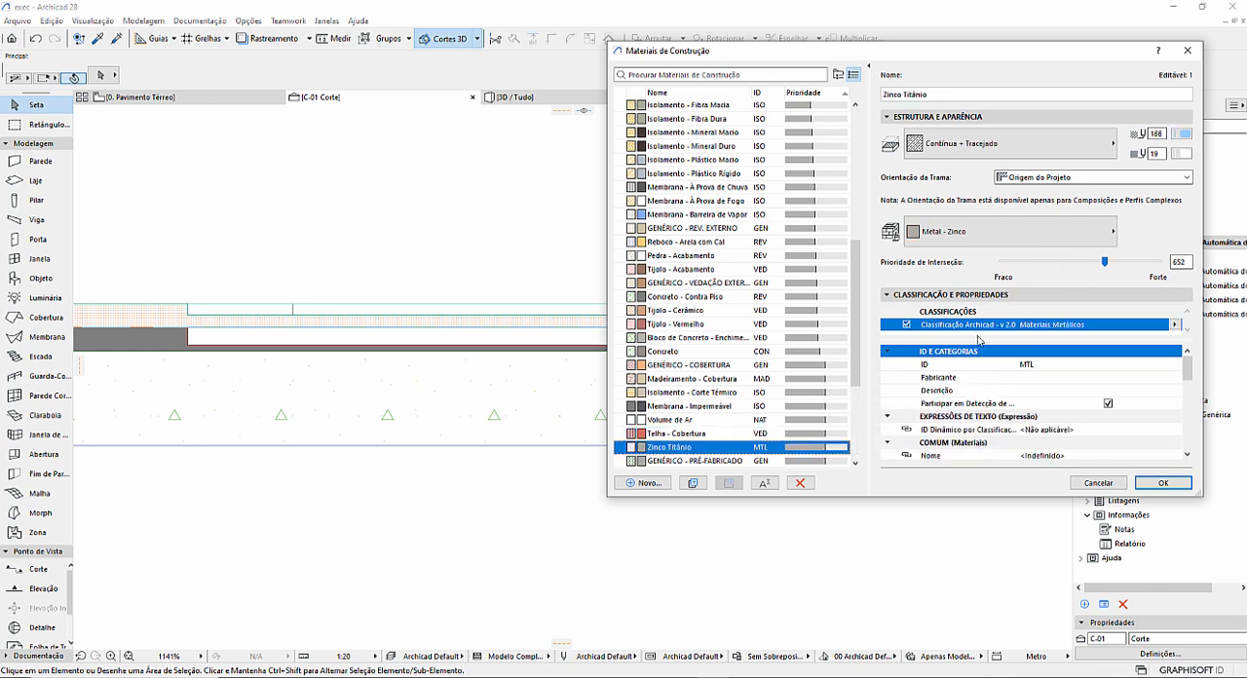
{"action": "left_click", "coordinate": [706, 420]}
{"action": "left_click", "coordinate": [704, 407]}
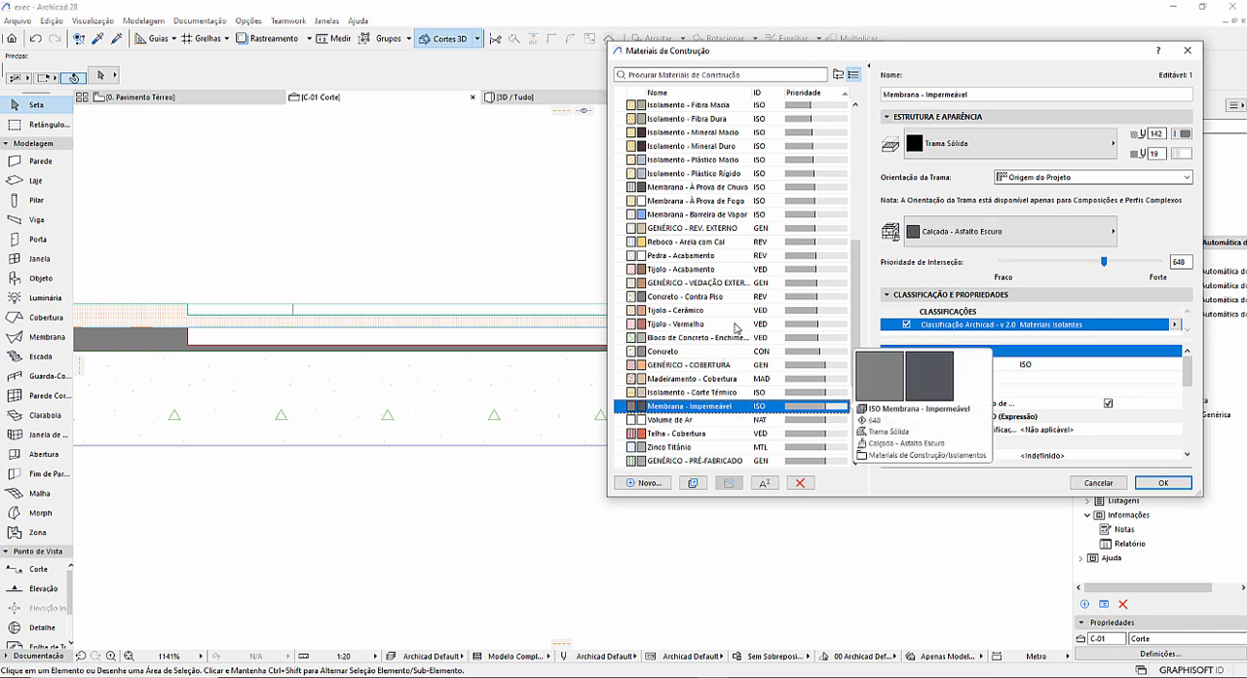
Set the Cerâmica building material's intersection priority to 651 and apply it.
{"action": "scroll", "coordinate": [759, 223], "scroll_direction": "up", "scroll_amount": 2}
{"action": "scroll", "coordinate": [759, 223], "scroll_direction": "up", "scroll_amount": 6}
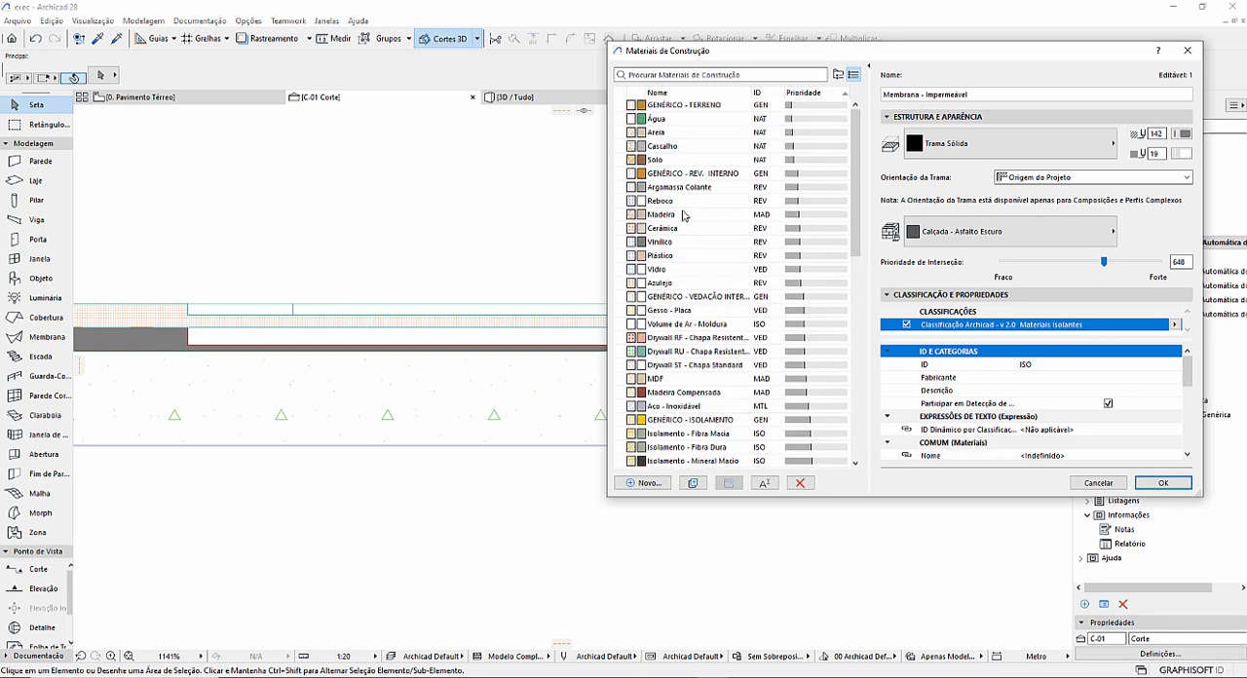
{"action": "left_click", "coordinate": [682, 230]}
{"action": "left_click", "coordinate": [1181, 261]}
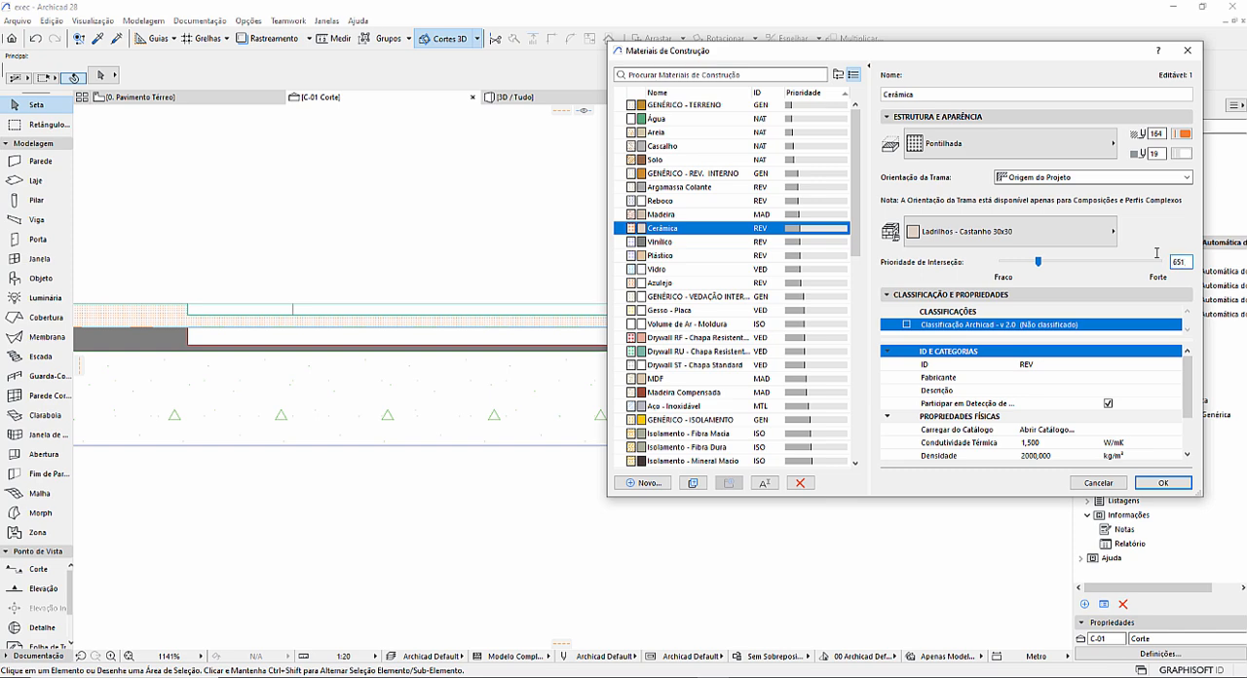
{"action": "key", "text": "Return"}
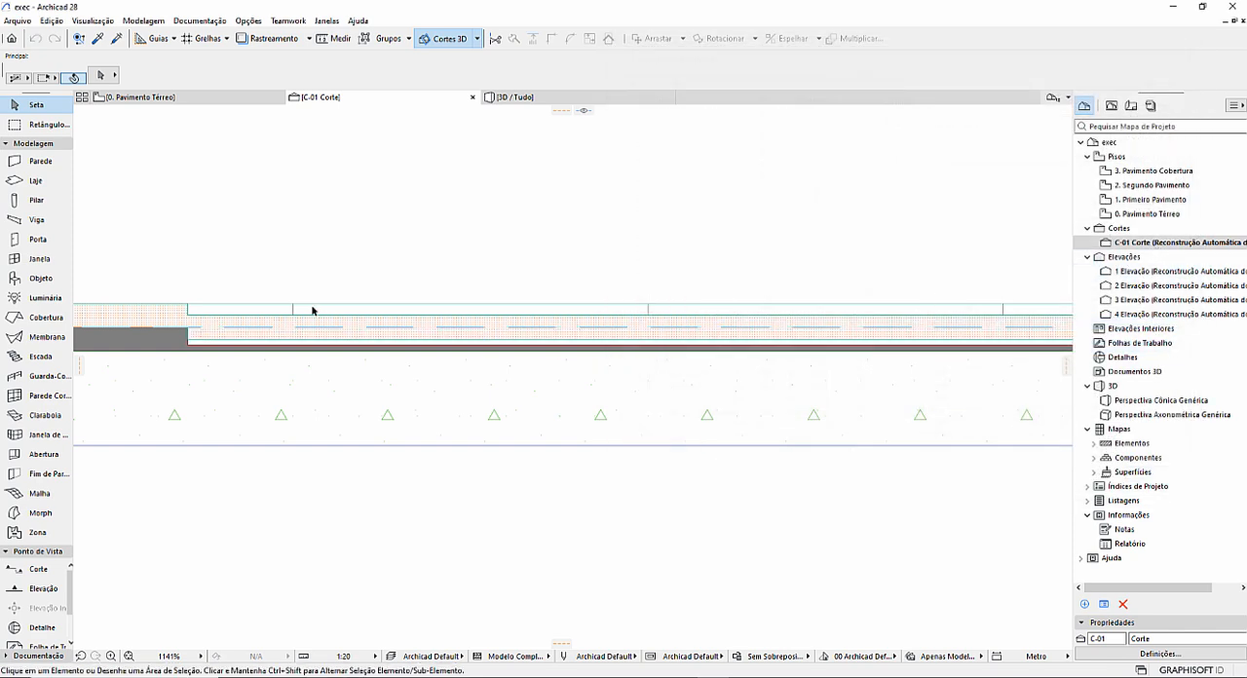
Lower the small ceramic slab's base offset in section C-01 so it rests on the bottom of the recess.
{"action": "left_click", "coordinate": [404, 326]}
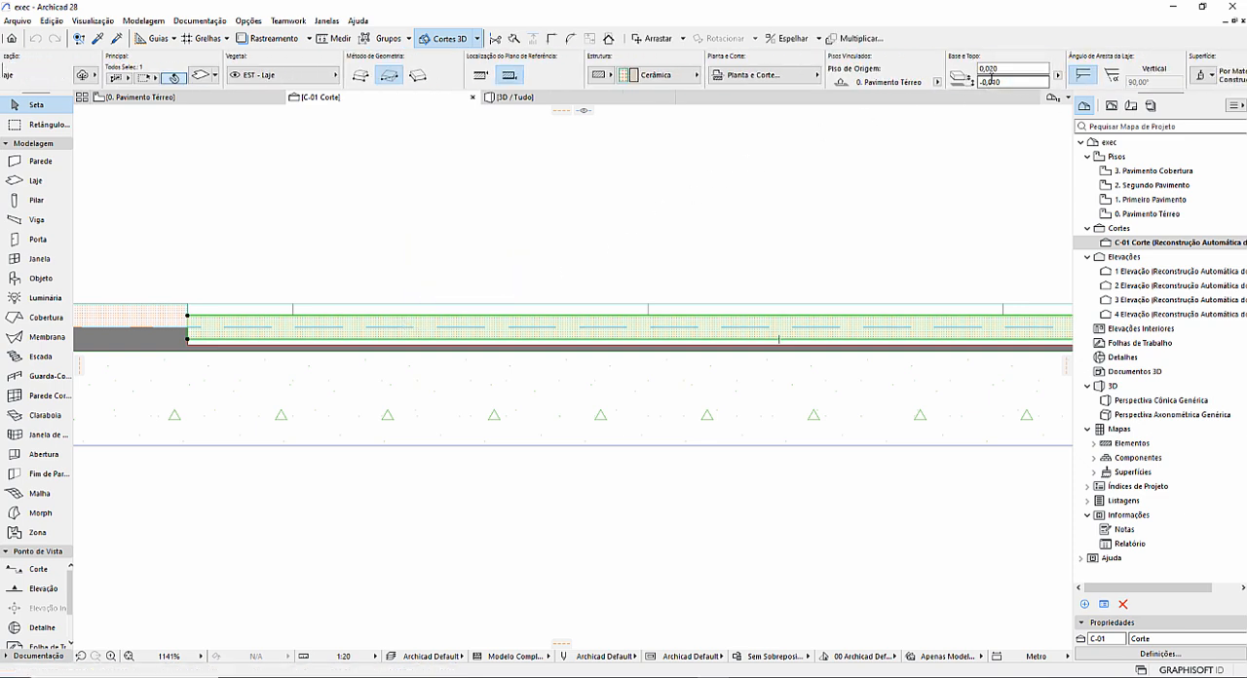
{"action": "left_click", "coordinate": [1011, 84]}
{"action": "key", "text": "Return"}
{"action": "left_click", "coordinate": [475, 223]}
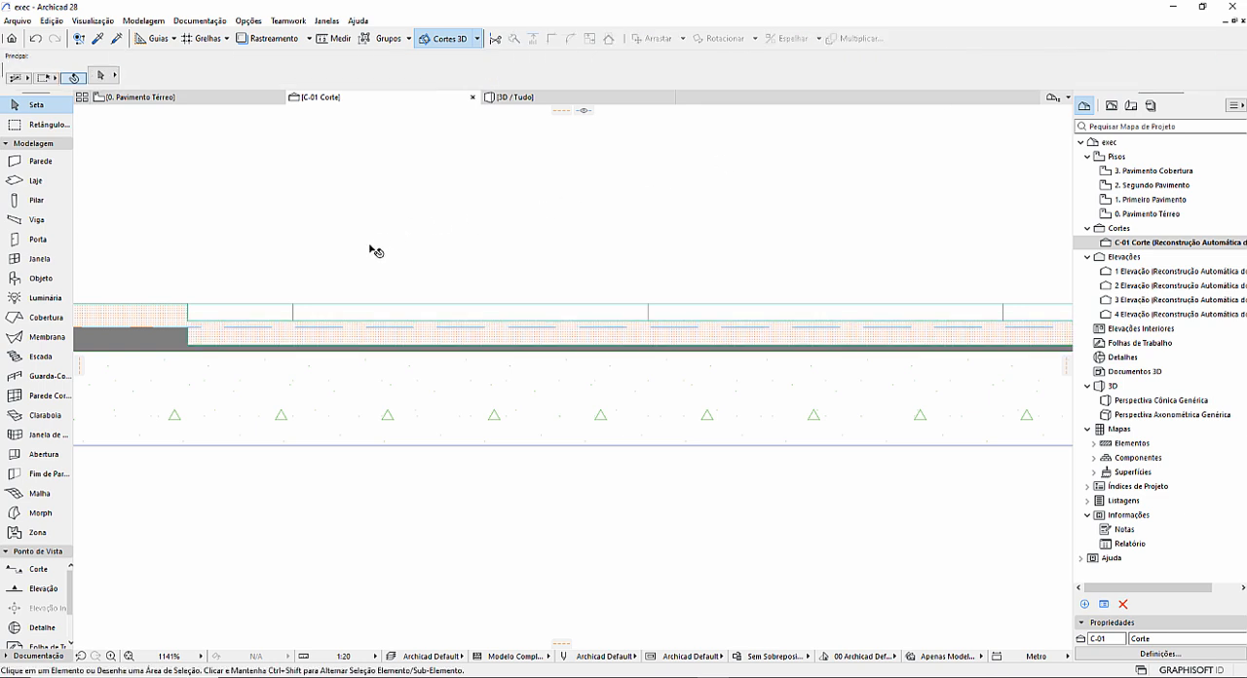
{"action": "scroll", "coordinate": [440, 287], "scroll_direction": "down", "scroll_amount": 3}
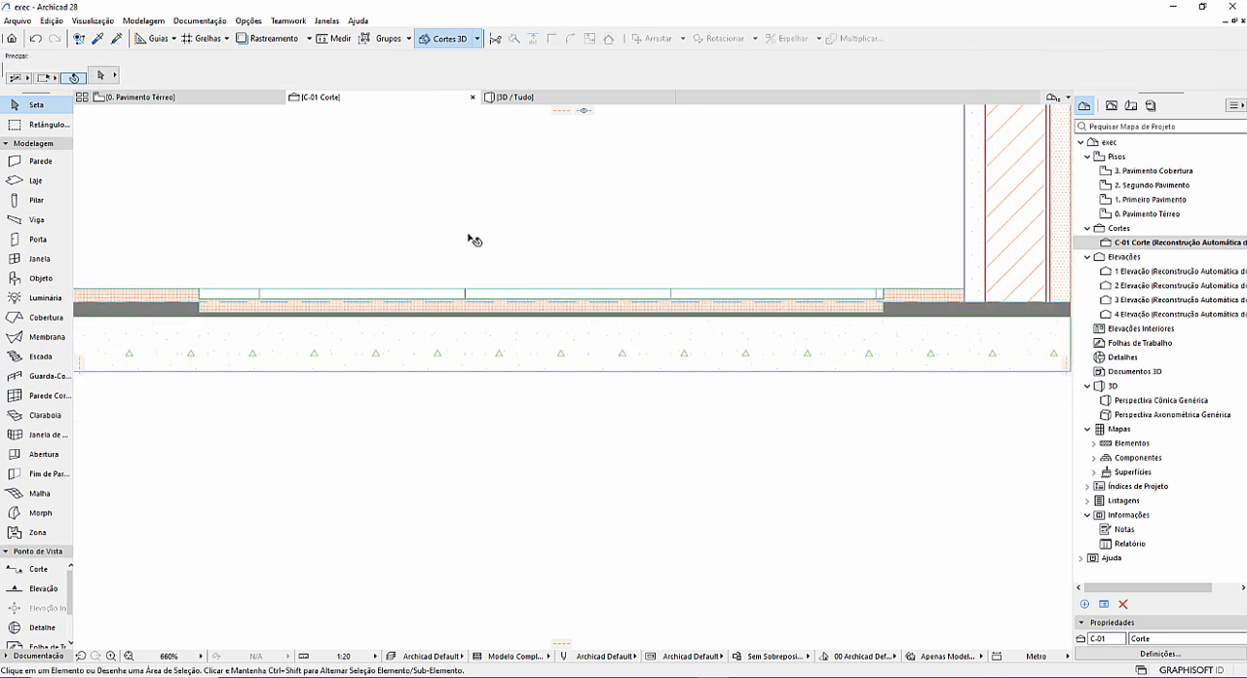
Inspect the lowered ceramic slab in 3D and its junctions with the surrounding layers in section C-01.
{"action": "left_click", "coordinate": [512, 100]}
{"action": "middle_click_drag", "start_coordinate": [630, 395], "coordinate": [545, 355], "text": "shift"}
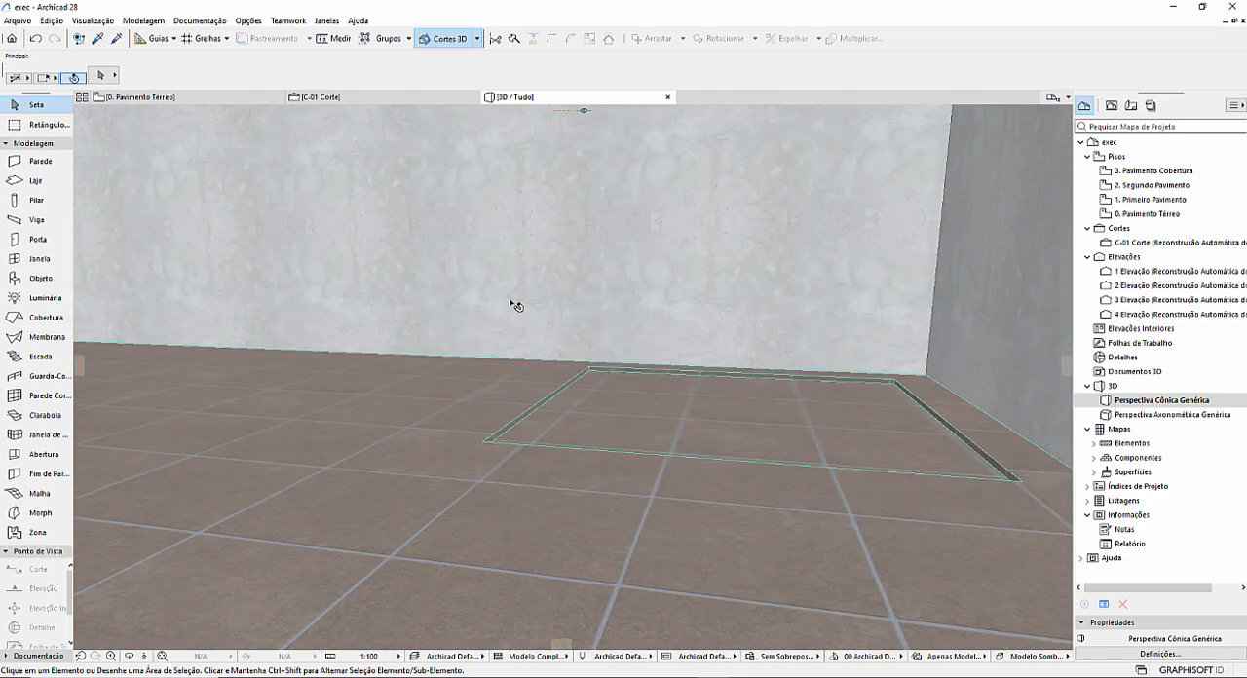
{"action": "left_click", "coordinate": [360, 101]}
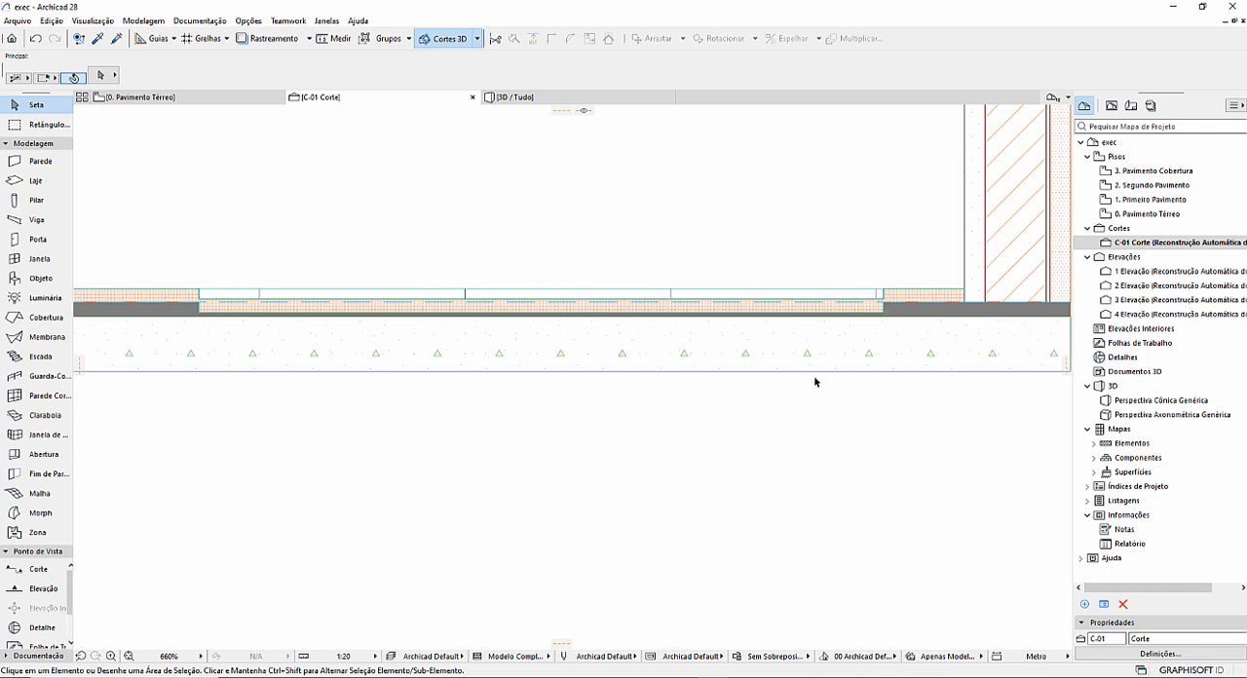
{"action": "scroll", "coordinate": [432, 372], "scroll_direction": "down", "scroll_amount": 2}
{"action": "middle_click_drag", "start_coordinate": [425, 361], "coordinate": [485, 407]}
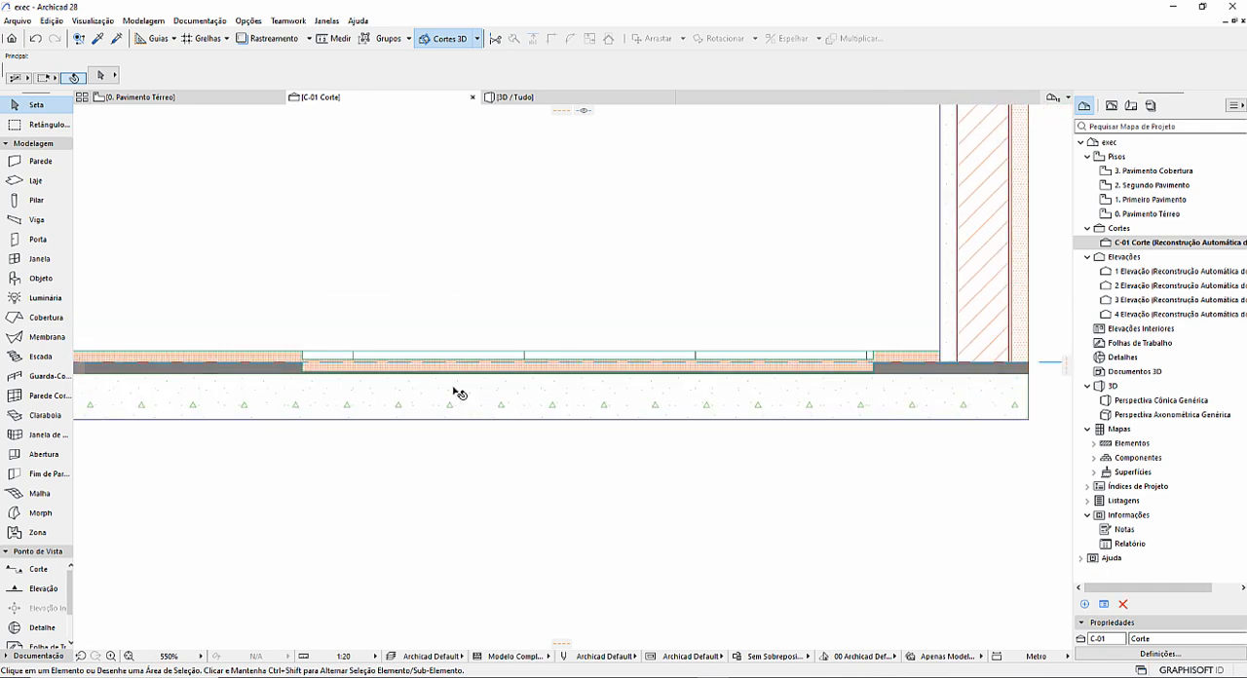
{"action": "scroll", "coordinate": [452, 386], "scroll_direction": "up", "scroll_amount": 4}
{"action": "scroll", "coordinate": [451, 386], "scroll_direction": "down", "scroll_amount": 2}
{"action": "middle_click_drag", "start_coordinate": [726, 371], "coordinate": [537, 368]}
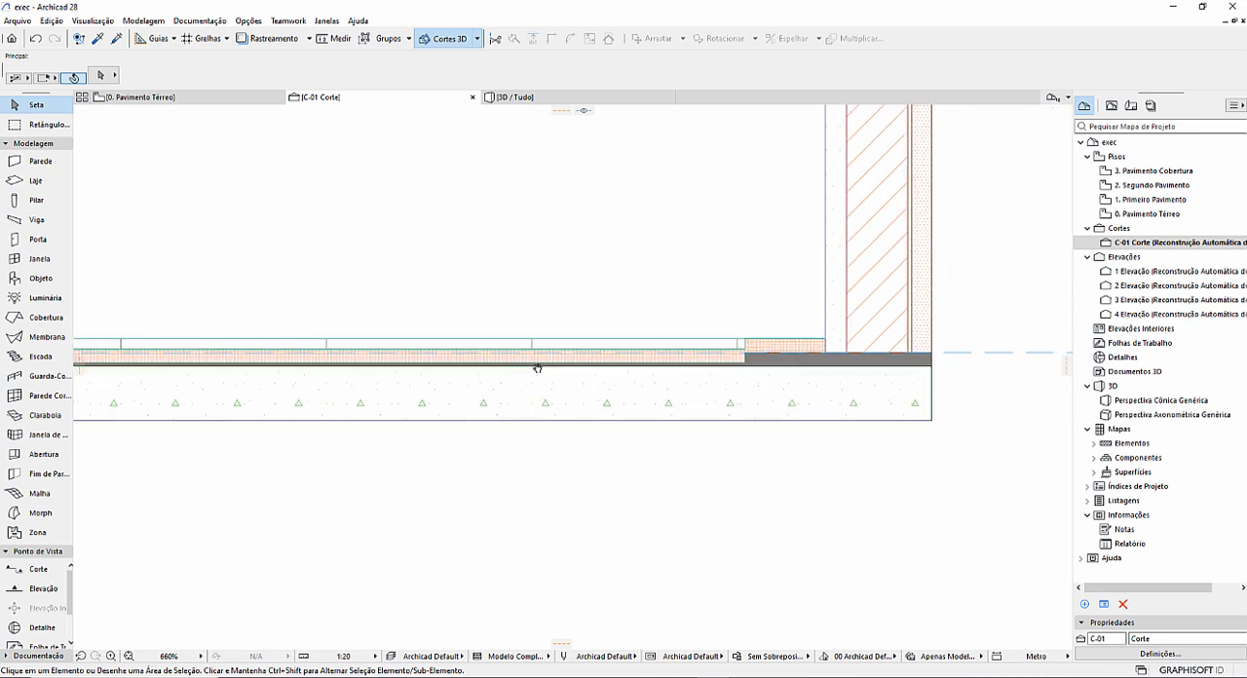
{"action": "scroll", "coordinate": [679, 353], "scroll_direction": "up", "scroll_amount": 3}
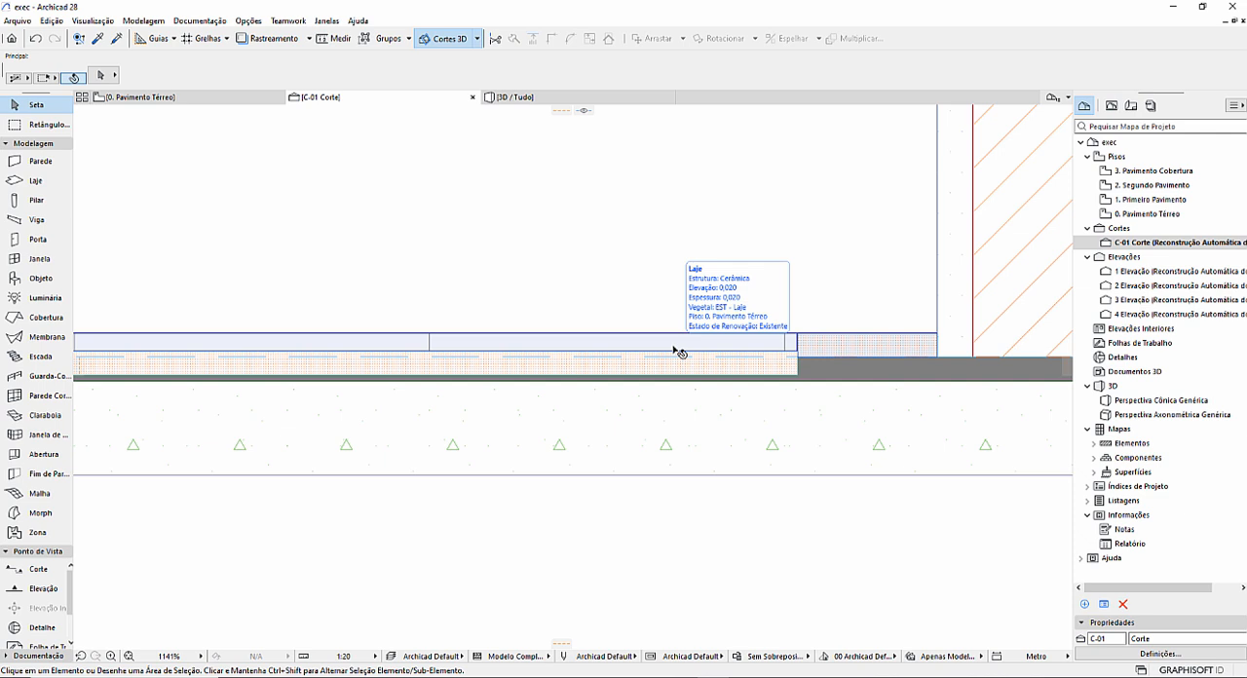
{"action": "scroll", "coordinate": [738, 445], "scroll_direction": "down", "scroll_amount": 4}
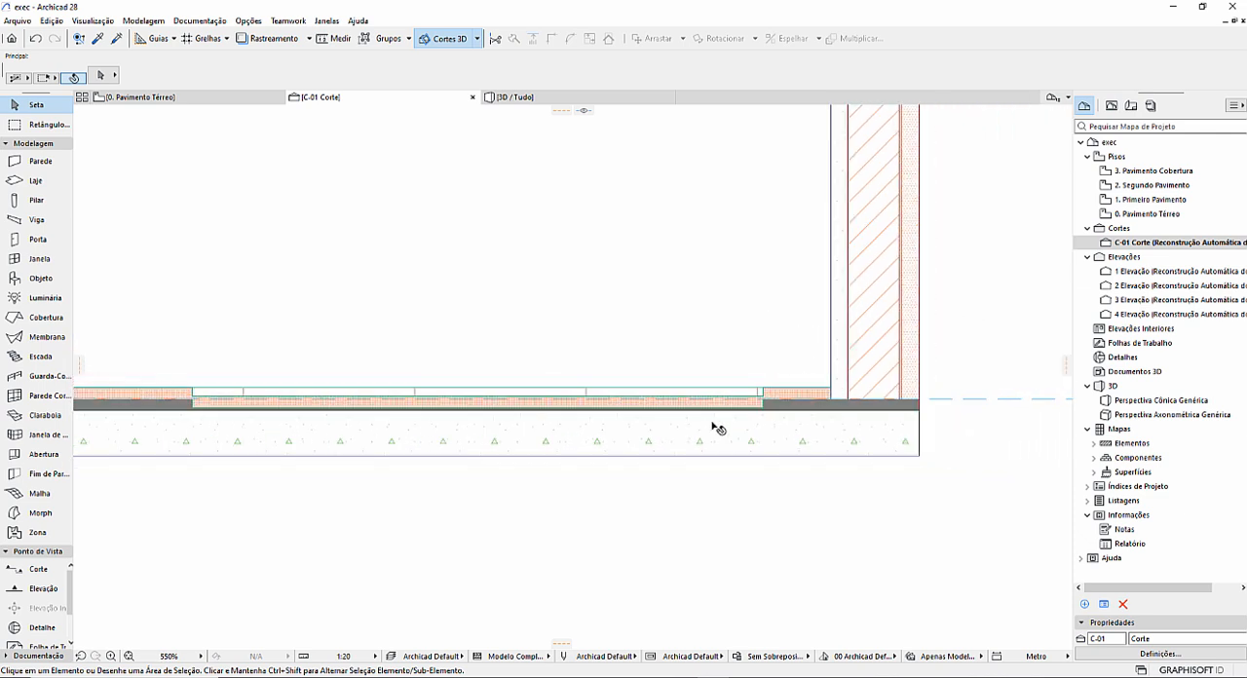
{"action": "middle_click_drag", "start_coordinate": [711, 429], "coordinate": [736, 439]}
{"action": "scroll", "coordinate": [793, 431], "scroll_direction": "up", "scroll_amount": 2}
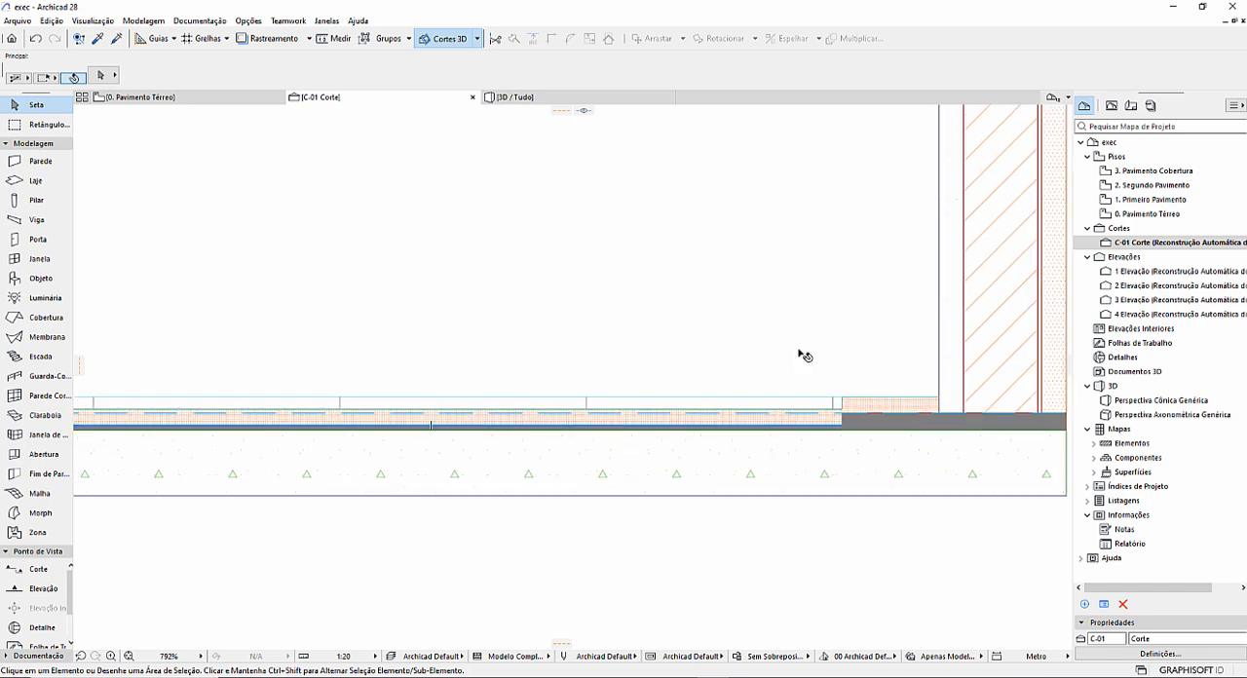
{"action": "scroll", "coordinate": [802, 354], "scroll_direction": "down", "scroll_amount": 3}
Examine the recessed floor in 3D and review the Cerâmica building material's settings.
{"action": "left_click", "coordinate": [544, 98]}
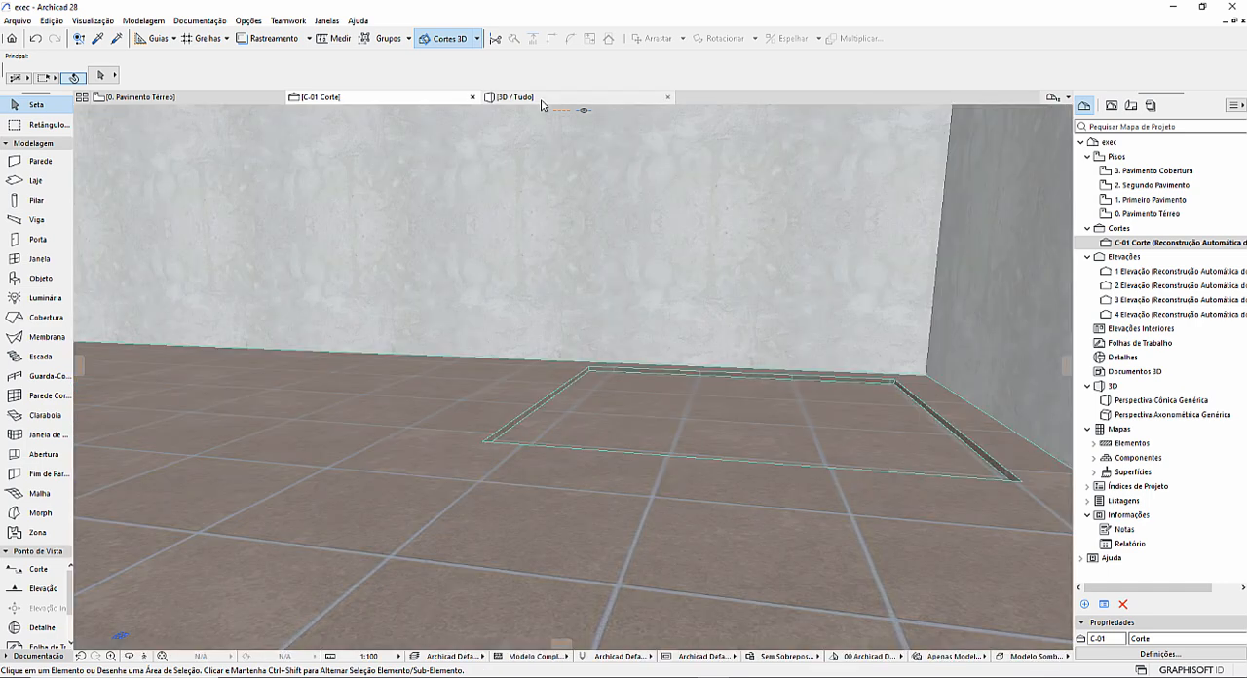
{"action": "left_click_drag", "start_coordinate": [580, 303], "coordinate": [585, 413]}
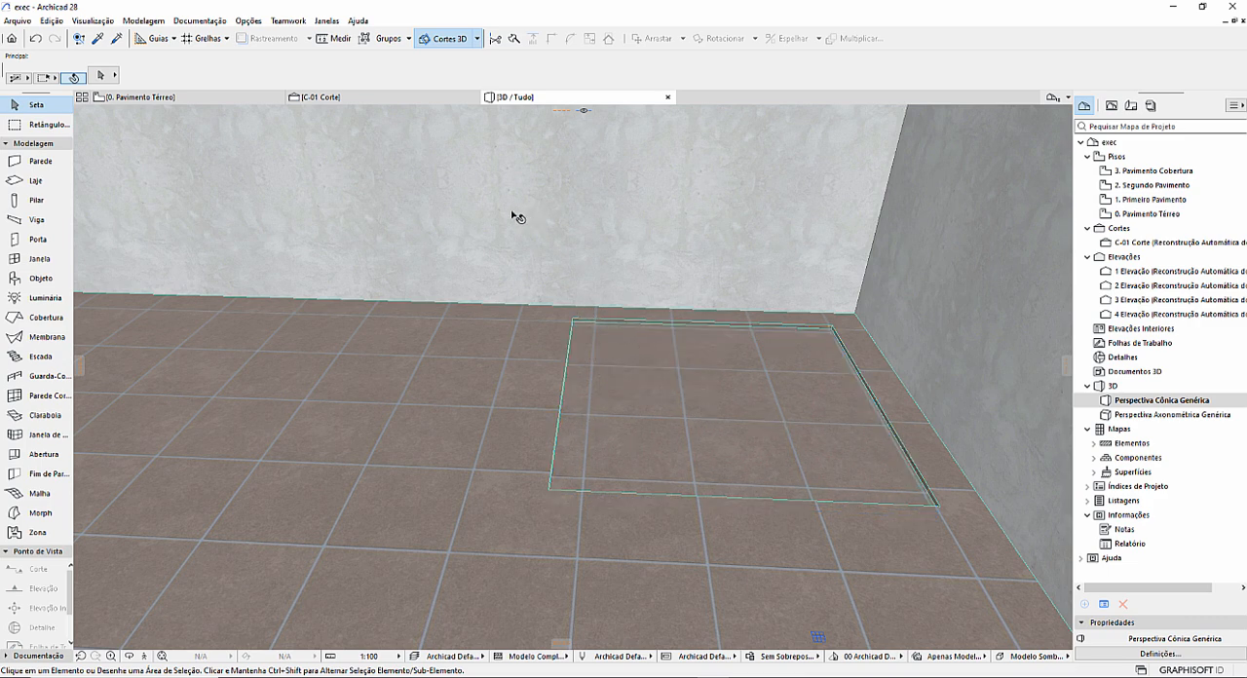
{"action": "left_click", "coordinate": [249, 20]}
{"action": "mouse_move", "coordinate": [259, 37]}
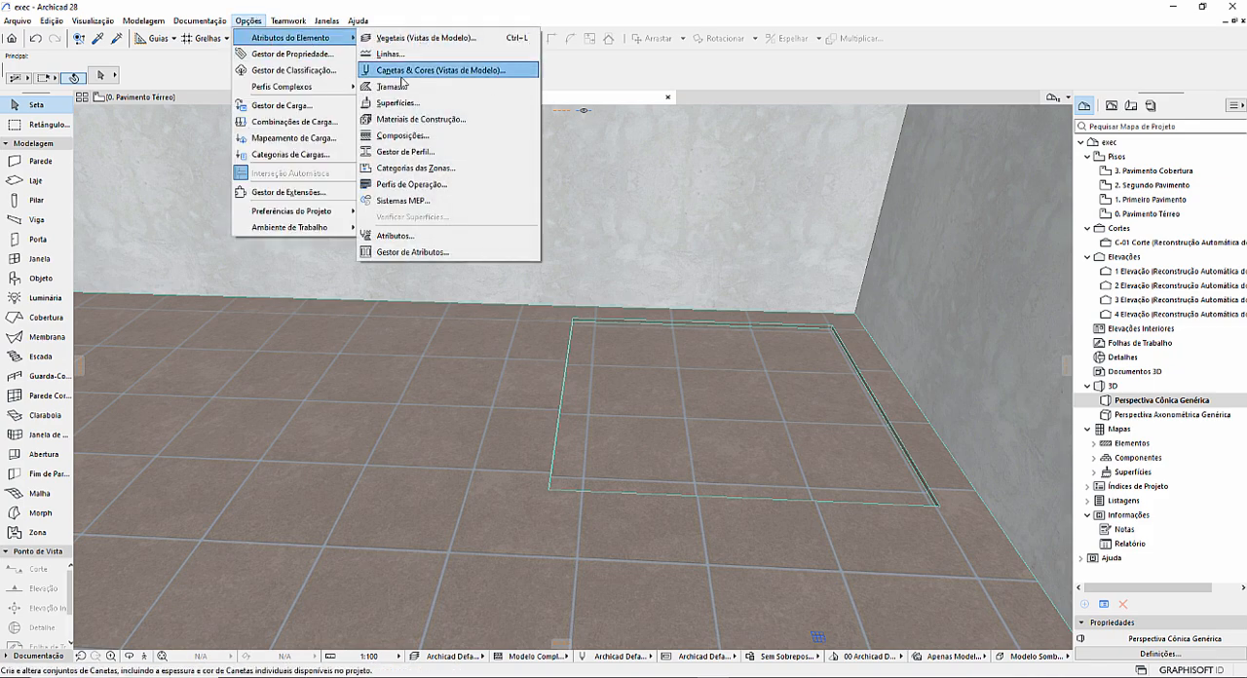
{"action": "left_click", "coordinate": [425, 118]}
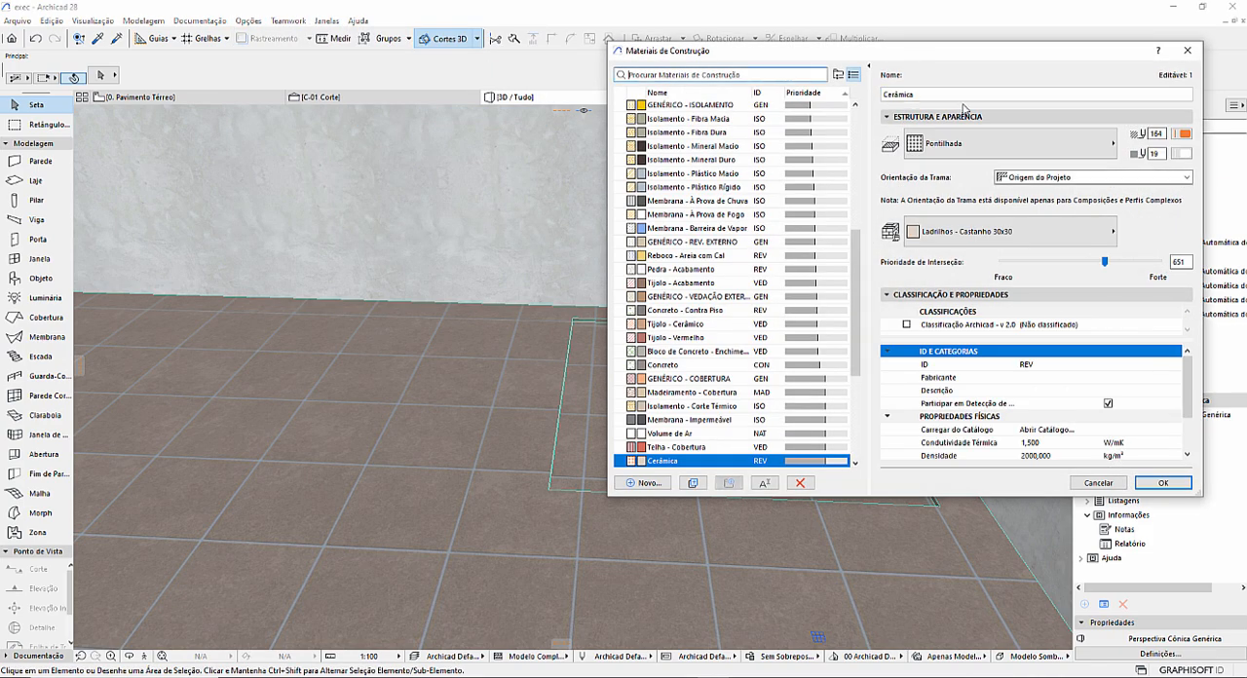
{"action": "left_click_drag", "start_coordinate": [969, 53], "coordinate": [838, 73]}
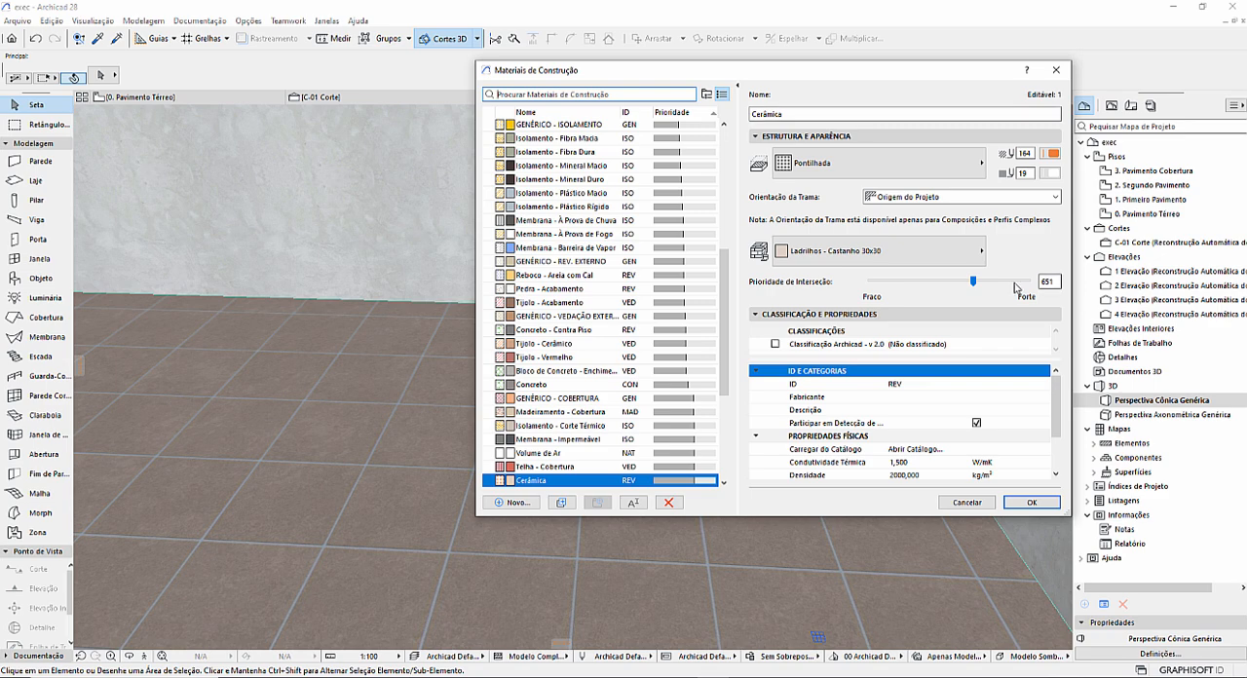
Close the building materials settings and review the element intersection hierarchy in the image Prioridade de Interseção Arquitetônica.png.
{"action": "left_click", "coordinate": [1055, 71]}
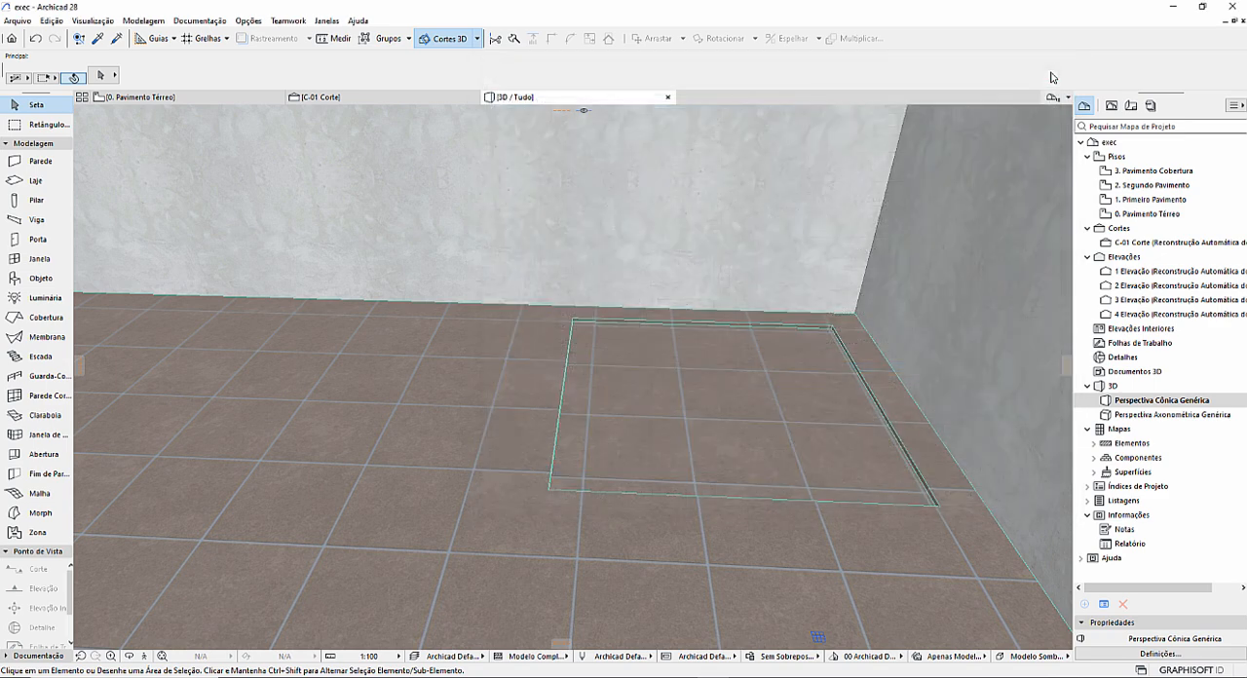
{"action": "left_click", "coordinate": [532, 362]}
{"action": "key", "text": "Escape"}
{"action": "left_click", "coordinate": [698, 676]}
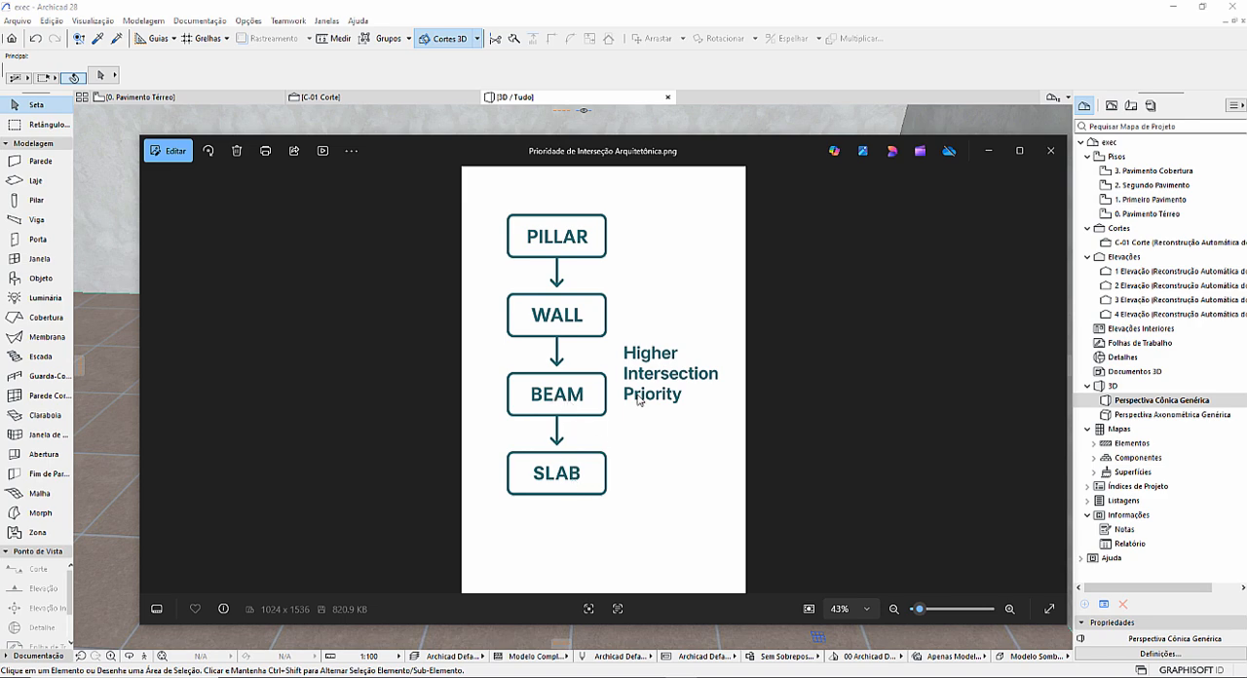
{"action": "left_click", "coordinate": [988, 151]}
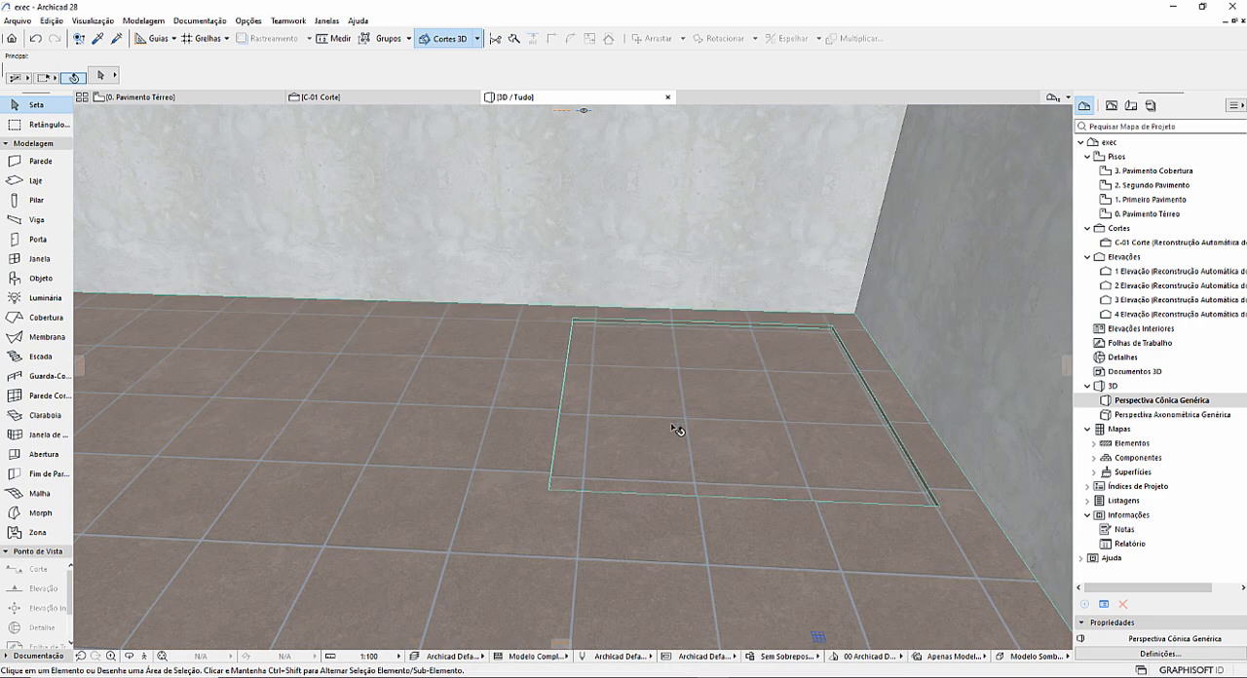
Select the small recessed ceramic slab in 3D to check its structure, elevation and thickness, and clear the selection.
{"action": "middle_click_drag", "start_coordinate": [661, 403], "coordinate": [630, 441], "text": "shift"}
{"action": "scroll", "coordinate": [673, 424], "scroll_direction": "down", "scroll_amount": 2}
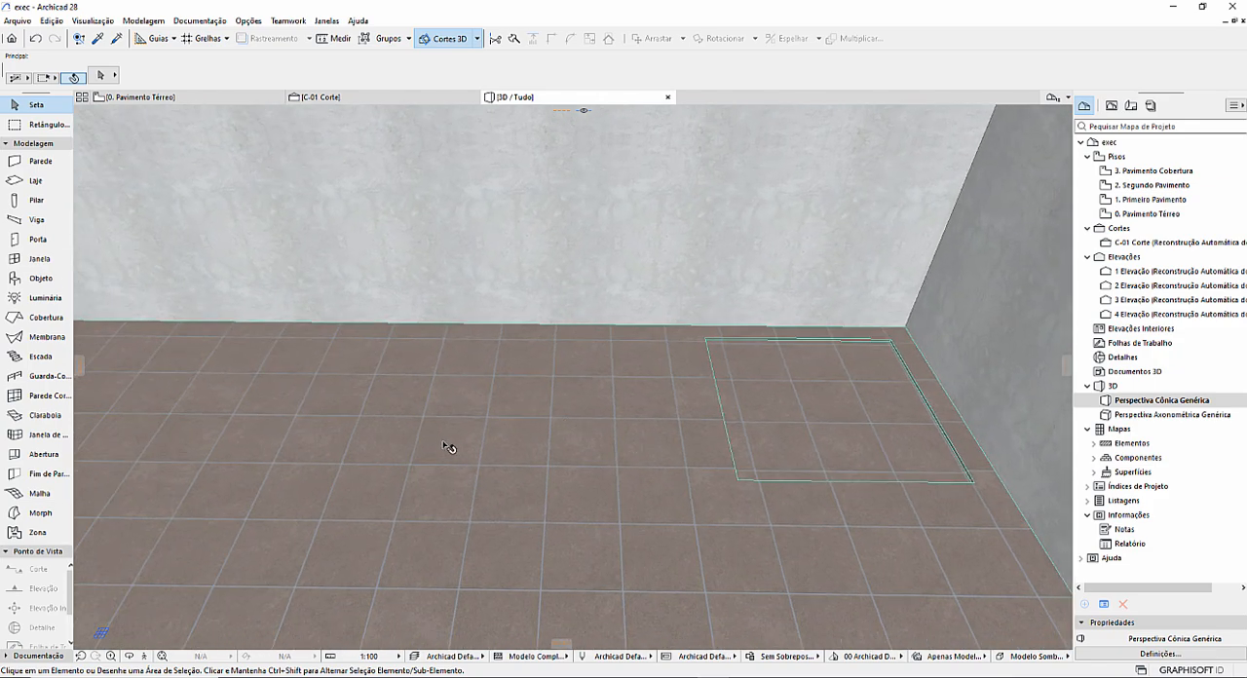
{"action": "left_click", "coordinate": [779, 409]}
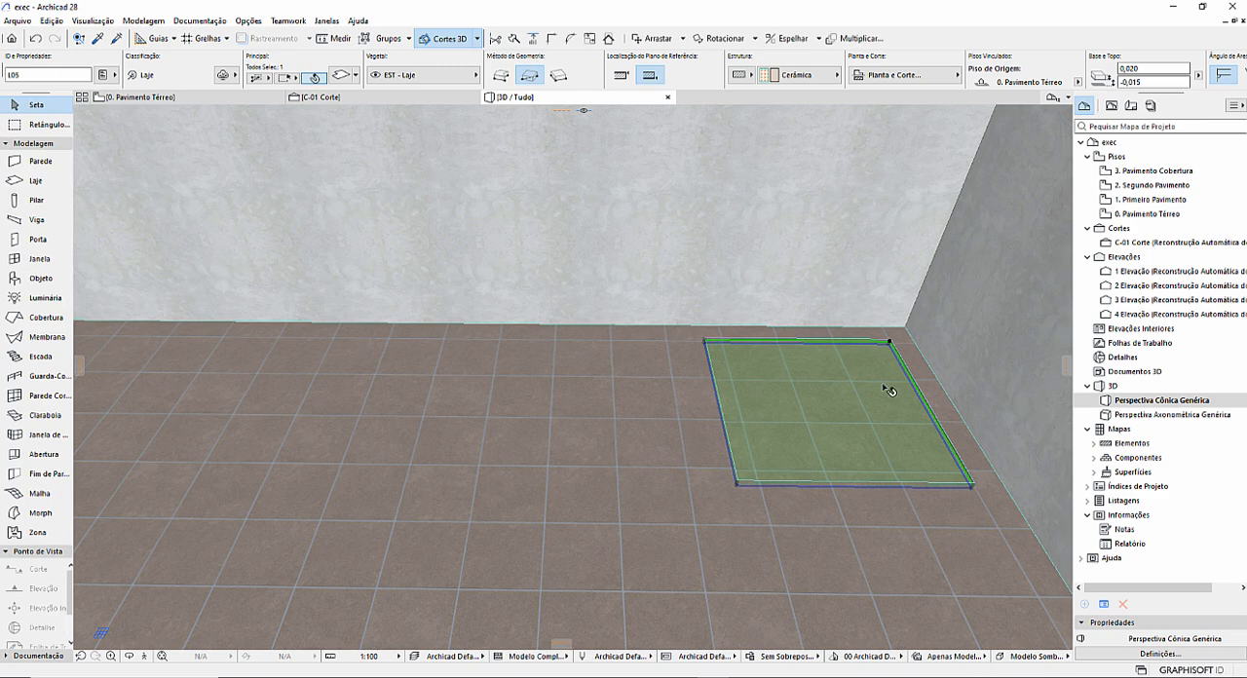
{"action": "middle_click_drag", "start_coordinate": [889, 390], "coordinate": [714, 394], "text": "shift"}
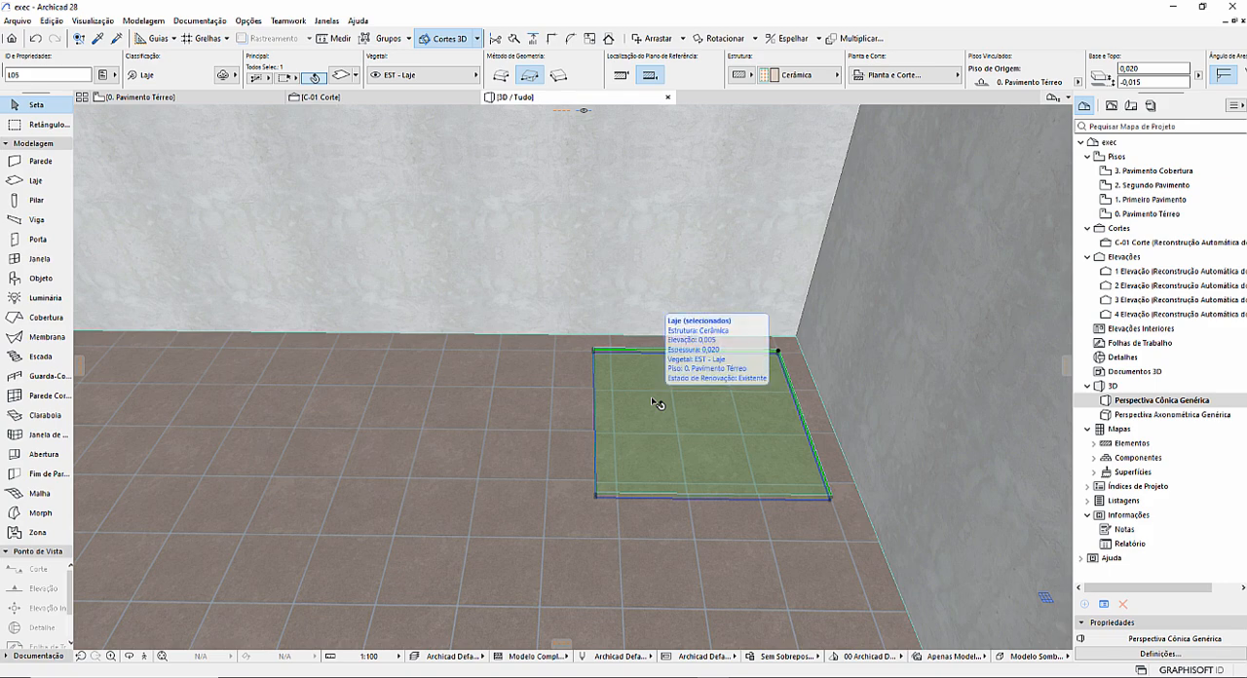
{"action": "key", "text": "Escape"}
Examine the main ceramic floor and the recessed corner area in 3D, from close up to a wider overview of the room.
{"action": "scroll", "coordinate": [688, 419], "scroll_direction": "down", "scroll_amount": 2}
{"action": "middle_click_drag", "start_coordinate": [616, 448], "coordinate": [776, 443], "text": "shift"}
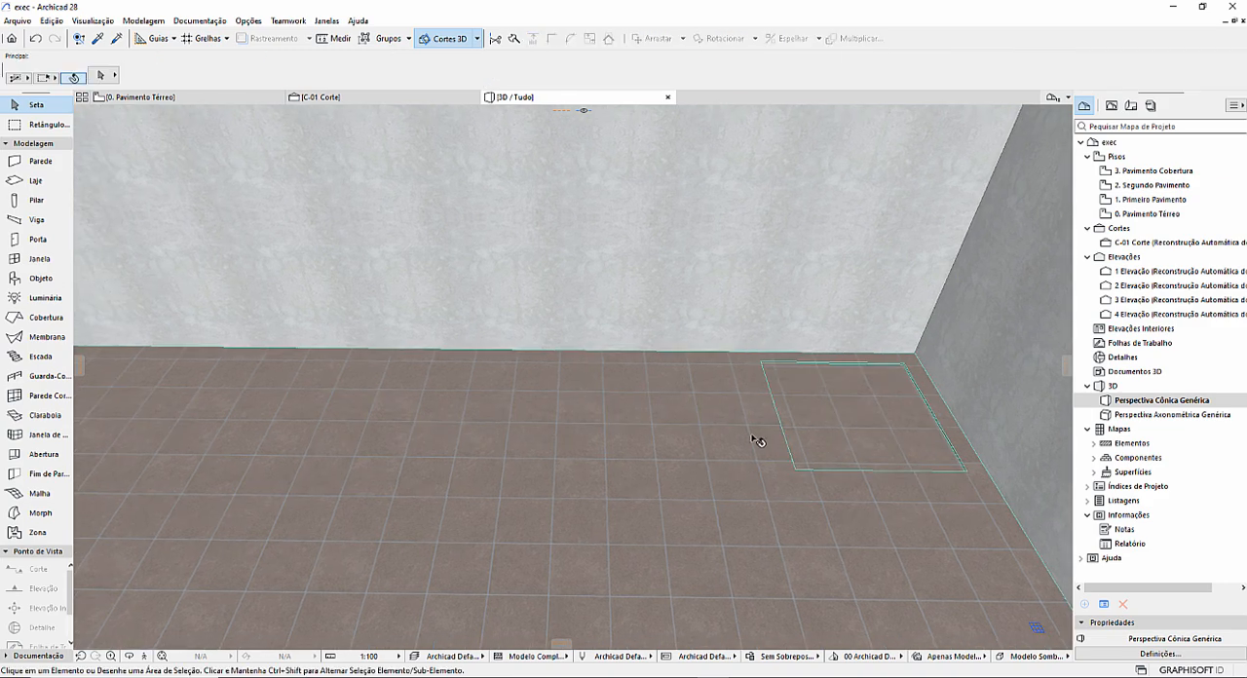
{"action": "middle_click_drag", "start_coordinate": [614, 464], "coordinate": [548, 402], "text": "shift"}
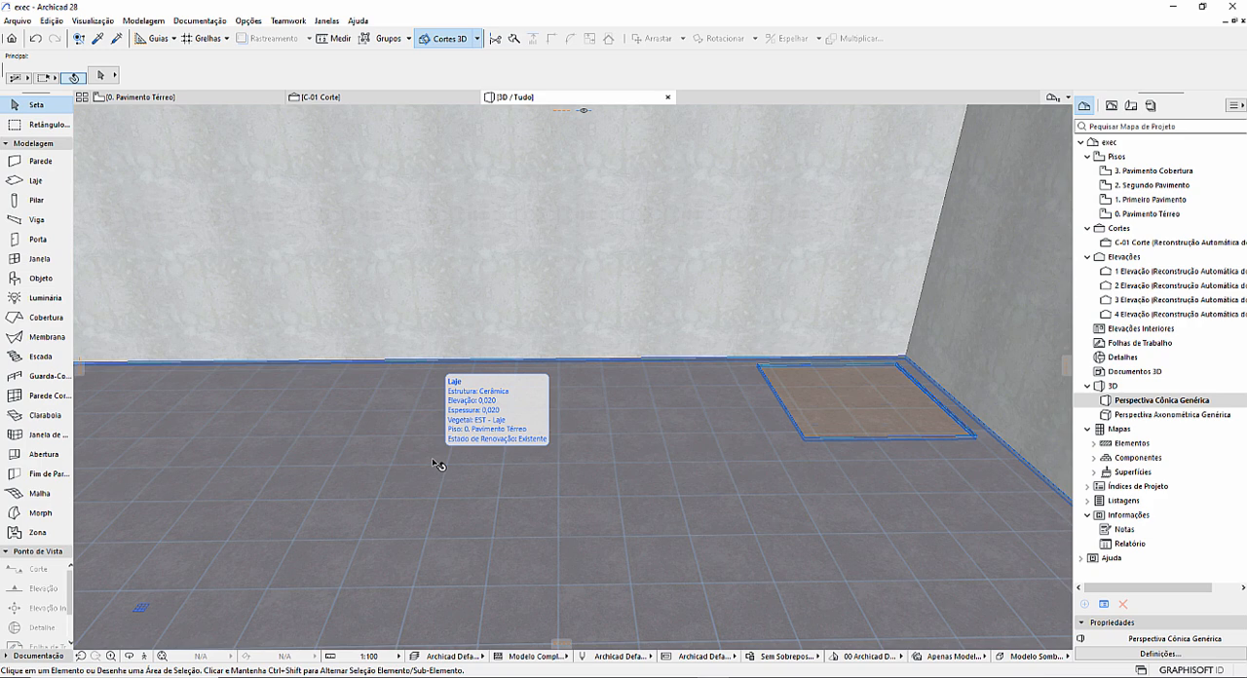
{"action": "scroll", "coordinate": [478, 445], "scroll_direction": "down", "scroll_amount": 3}
{"action": "middle_click_drag", "start_coordinate": [477, 445], "coordinate": [578, 556]}
{"action": "scroll", "coordinate": [575, 541], "scroll_direction": "down", "scroll_amount": 5}
{"action": "middle_click_drag", "start_coordinate": [518, 457], "coordinate": [625, 512], "text": "shift"}
{"action": "scroll", "coordinate": [619, 530], "scroll_direction": "down", "scroll_amount": 1}
{"action": "scroll", "coordinate": [693, 417], "scroll_direction": "up", "scroll_amount": 4}
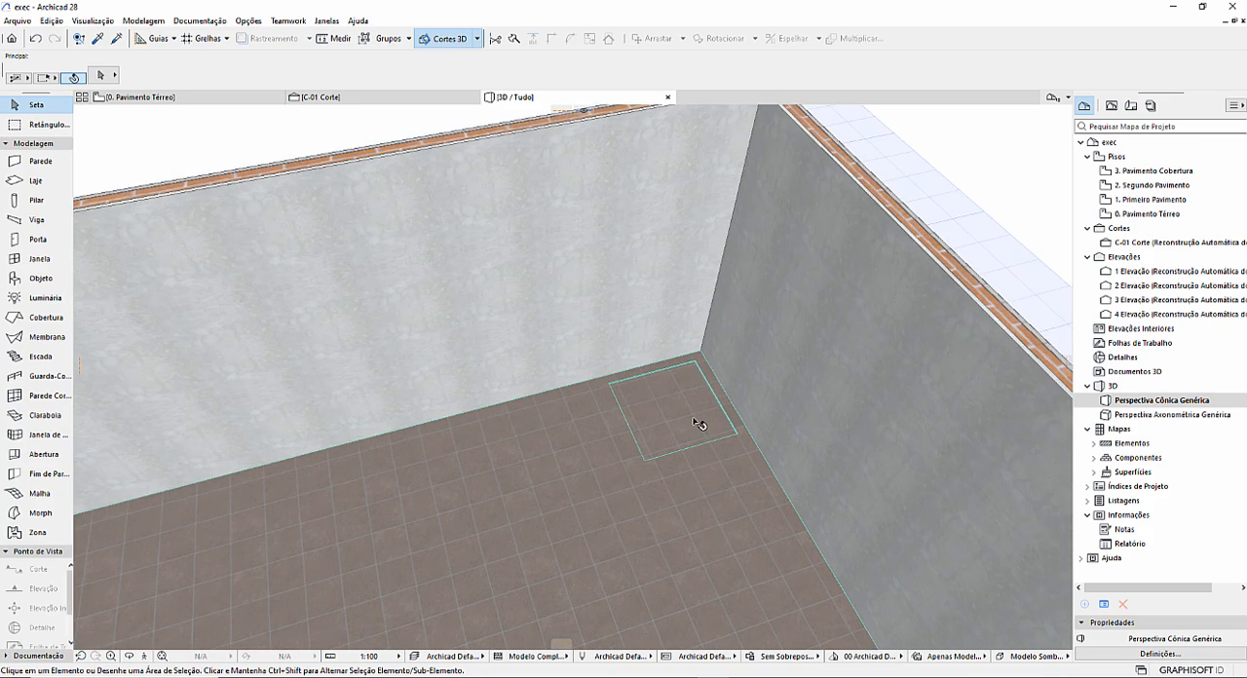